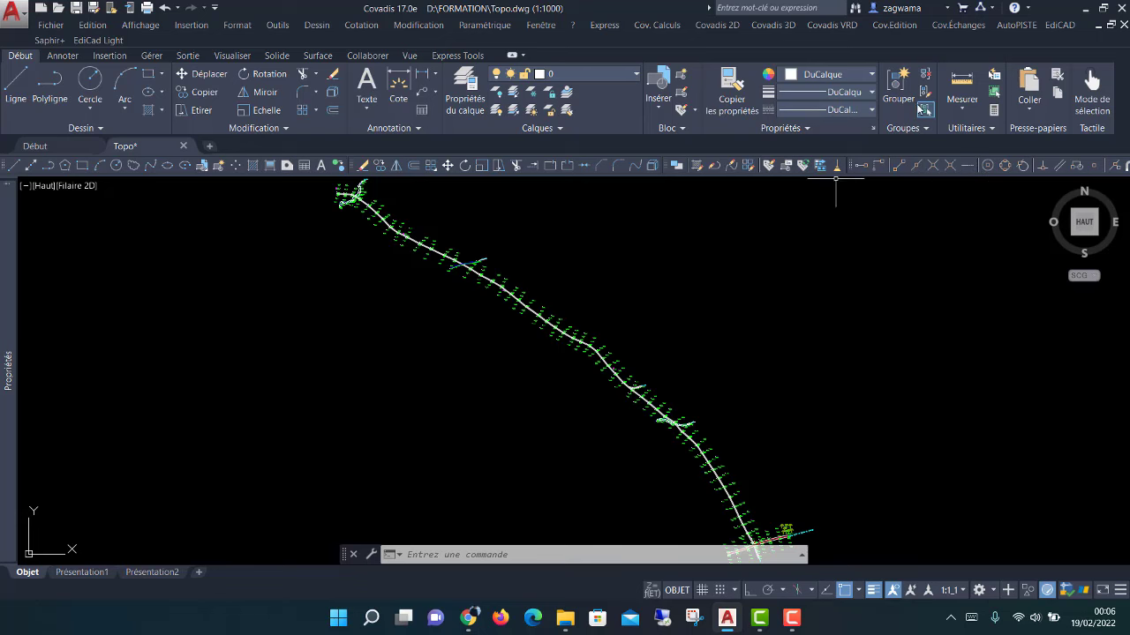
Expand Covadis 3D > MNT Objet to reveal the 'Créer avec un assistant' option.
{"action": "left_click", "coordinate": [1021, 29]}
{"action": "left_click", "coordinate": [1021, 29]}
{"action": "left_click", "coordinate": [767, 27]}
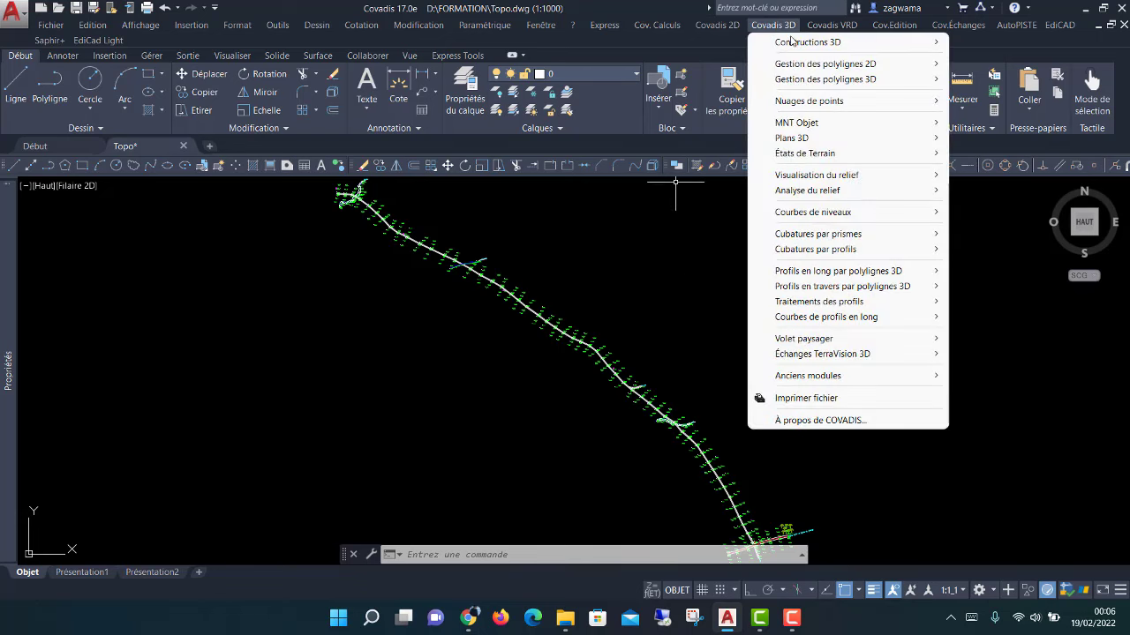
{"action": "mouse_move", "coordinate": [797, 123]}
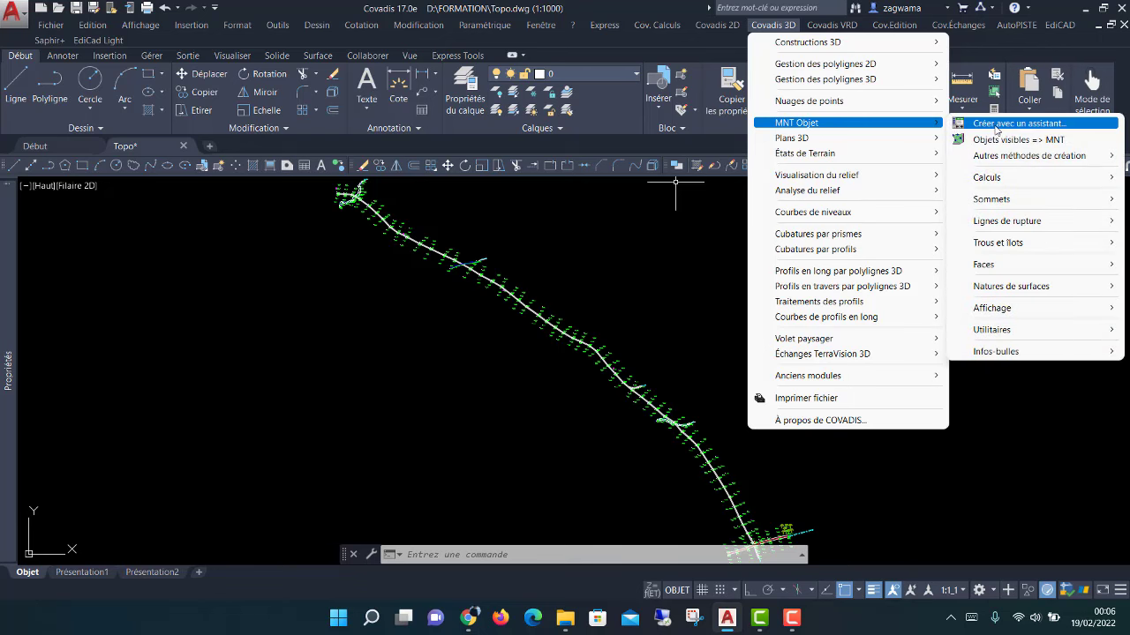
Build terrain model 'TN 2' with the MNT wizard's default settings and close the summary listing.
{"action": "left_click", "coordinate": [995, 129]}
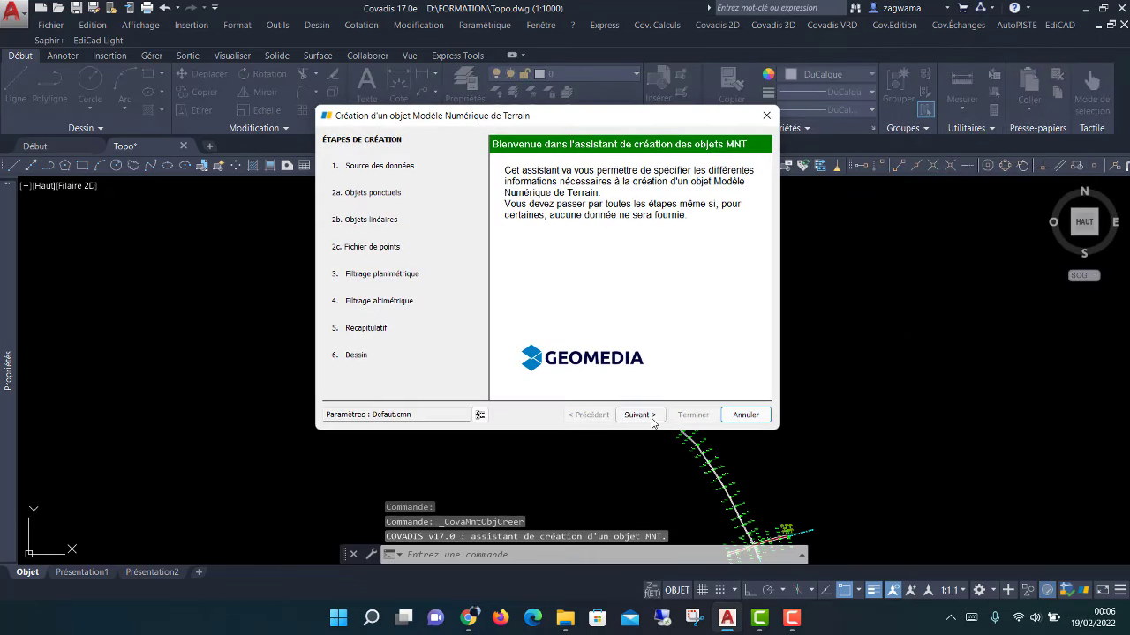
{"action": "left_click", "coordinate": [643, 416]}
{"action": "left_click", "coordinate": [643, 416]}
{"action": "left_click", "coordinate": [643, 417]}
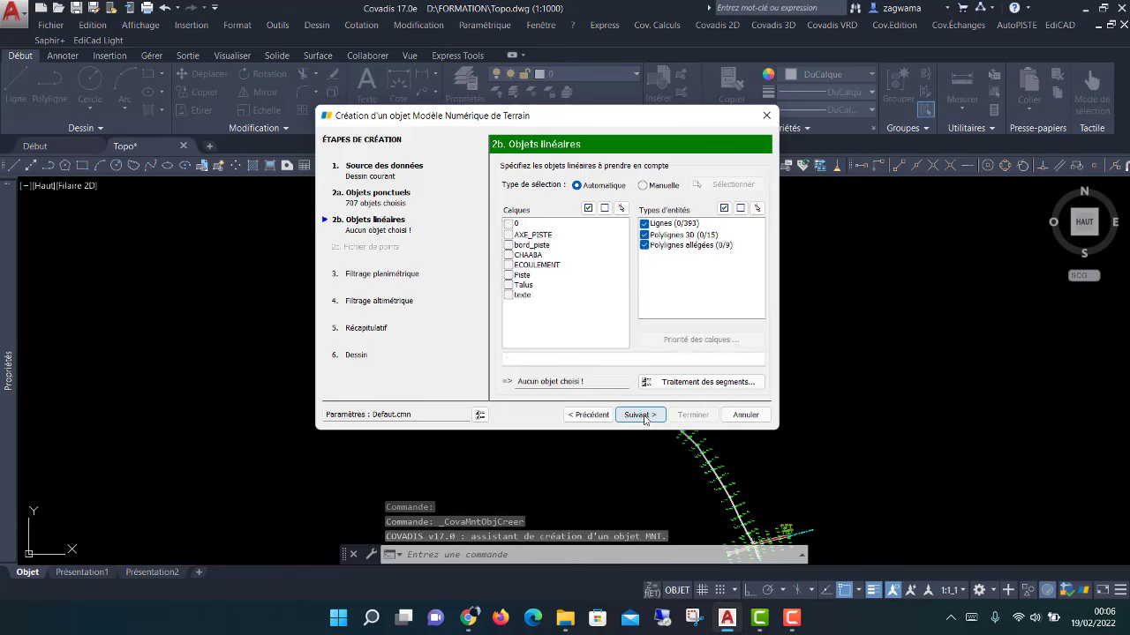
{"action": "left_click", "coordinate": [643, 416]}
{"action": "left_click", "coordinate": [643, 416]}
{"action": "left_click", "coordinate": [643, 417]}
{"action": "left_click", "coordinate": [643, 417]}
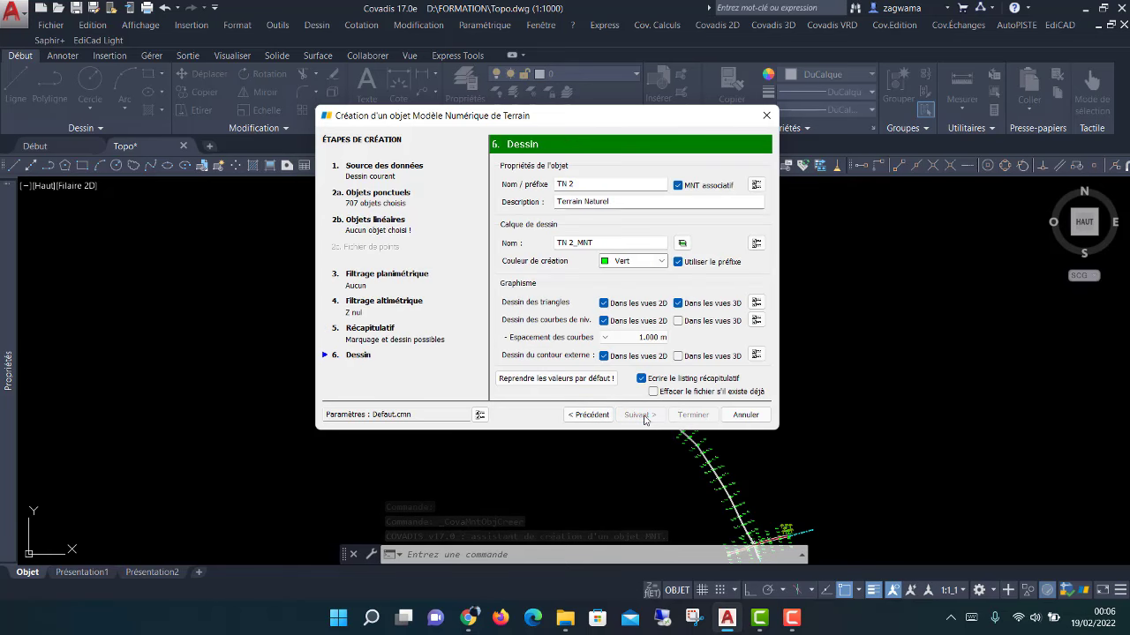
{"action": "left_click", "coordinate": [683, 416]}
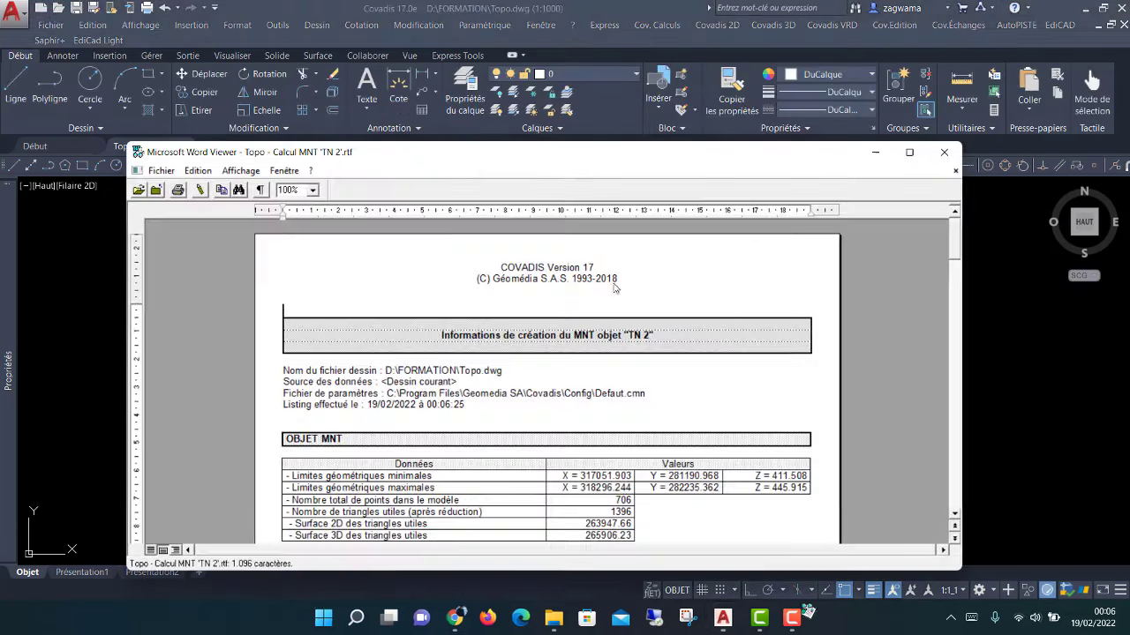
{"action": "left_click", "coordinate": [943, 152]}
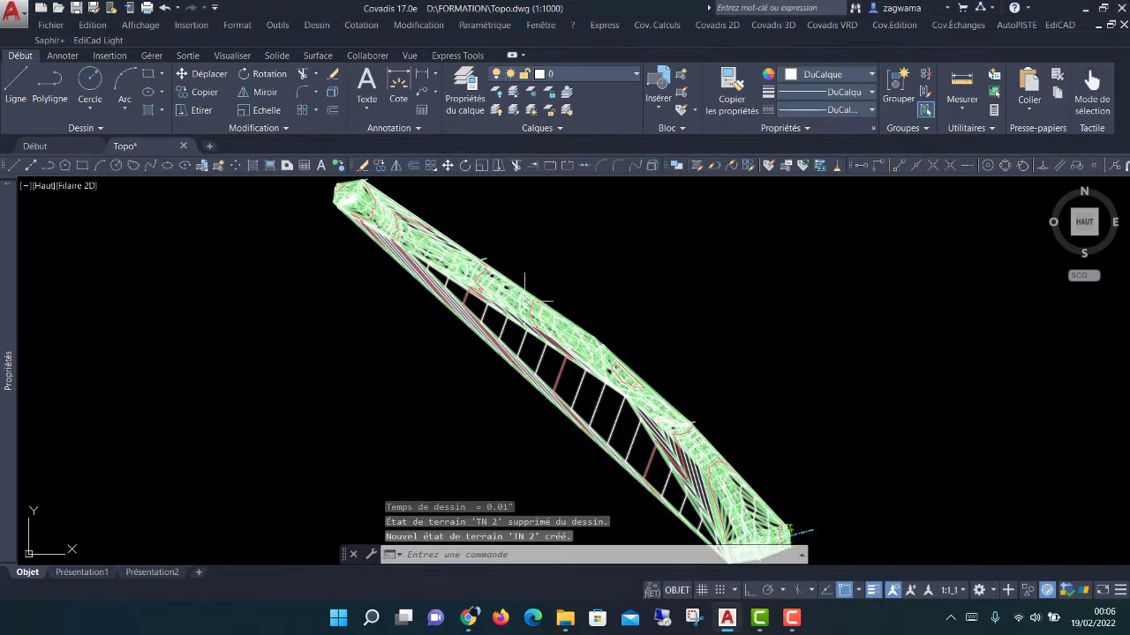
Freeze the TN 2_MNT layer with GELCALQUE to hide the triangulation.
{"action": "scroll", "coordinate": [534, 289], "scroll_direction": "up", "scroll_amount": 5}
{"action": "scroll", "coordinate": [534, 288], "scroll_direction": "up", "scroll_amount": 2}
{"action": "scroll", "coordinate": [535, 256], "scroll_direction": "up", "scroll_amount": 2}
{"action": "scroll", "coordinate": [511, 263], "scroll_direction": "up", "scroll_amount": 2}
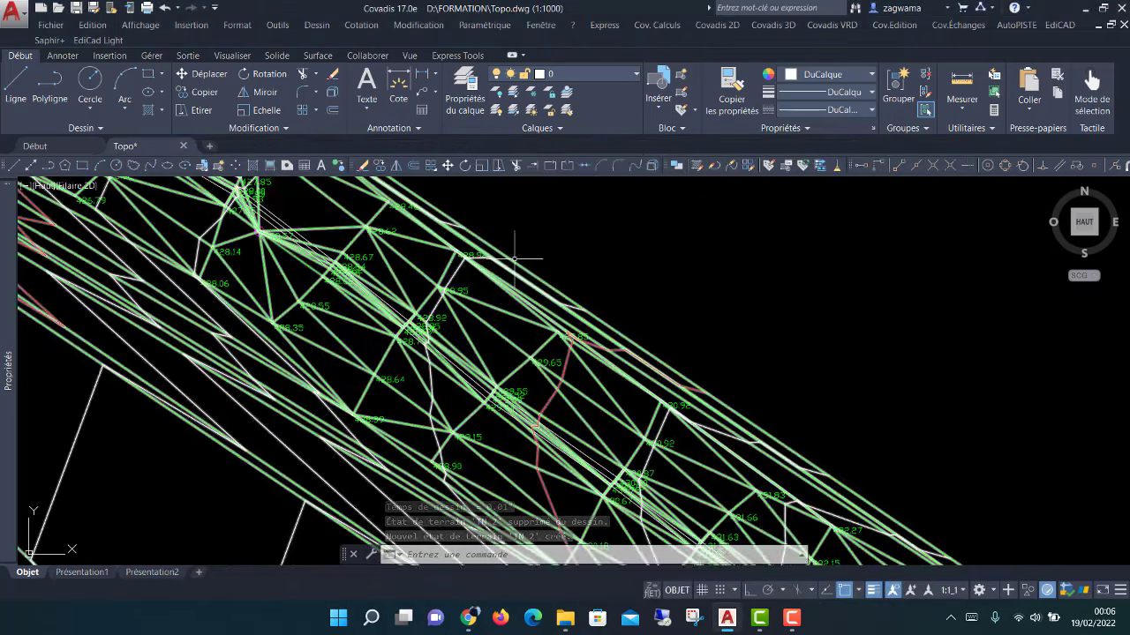
{"action": "scroll", "coordinate": [515, 259], "scroll_direction": "down", "scroll_amount": 2}
{"action": "scroll", "coordinate": [530, 252], "scroll_direction": "down", "scroll_amount": 1}
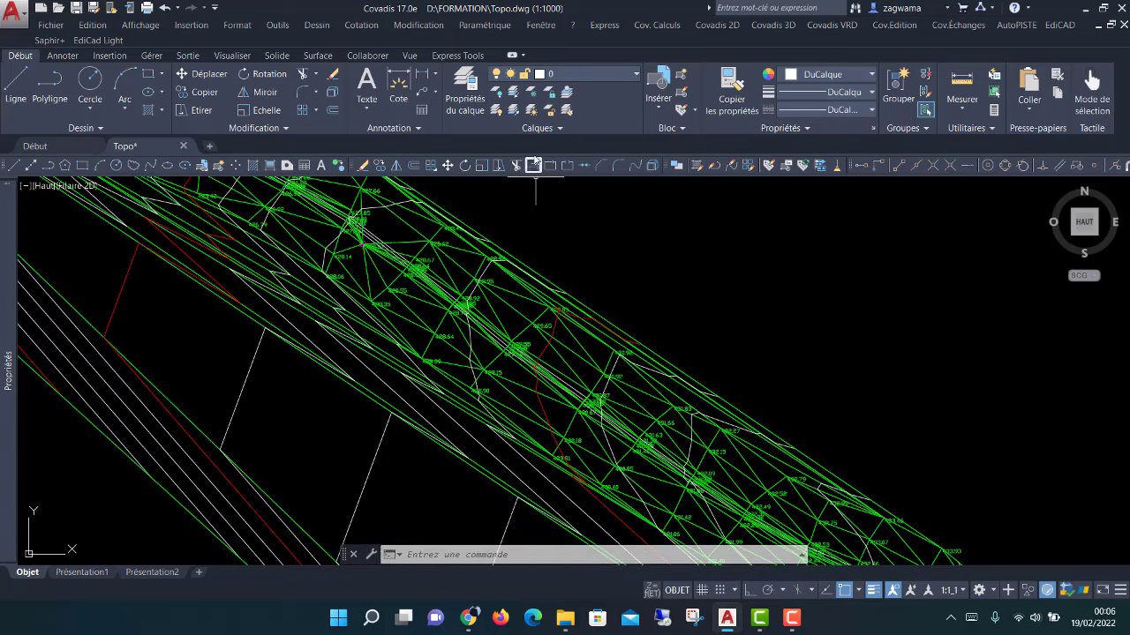
{"action": "left_click", "coordinate": [530, 92]}
{"action": "left_click", "coordinate": [529, 257]}
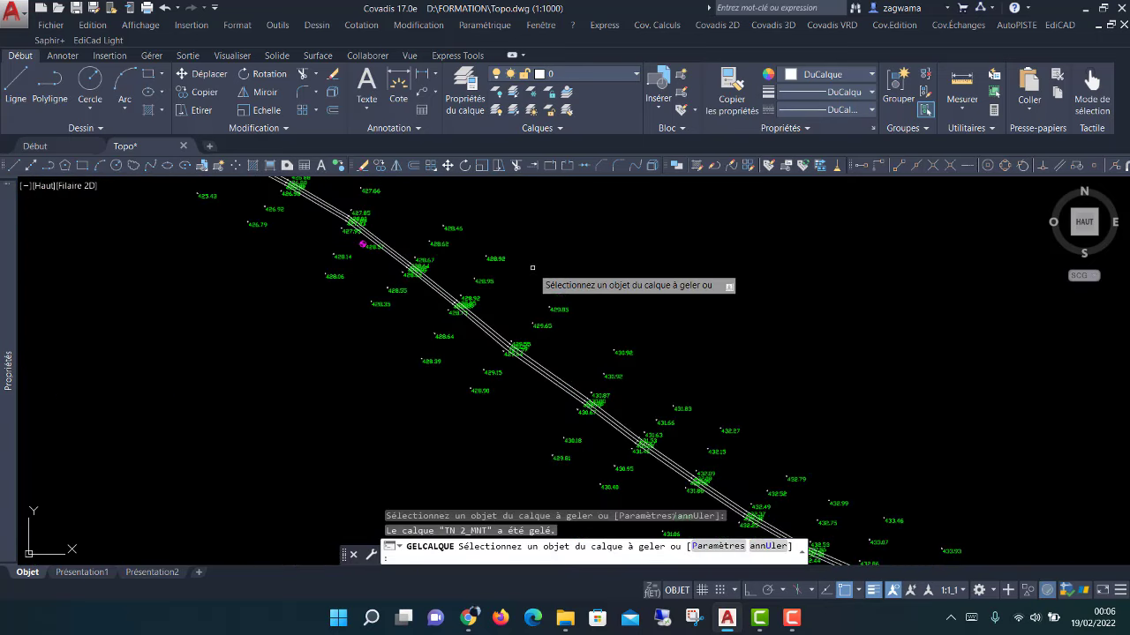
{"action": "left_click", "coordinate": [572, 280]}
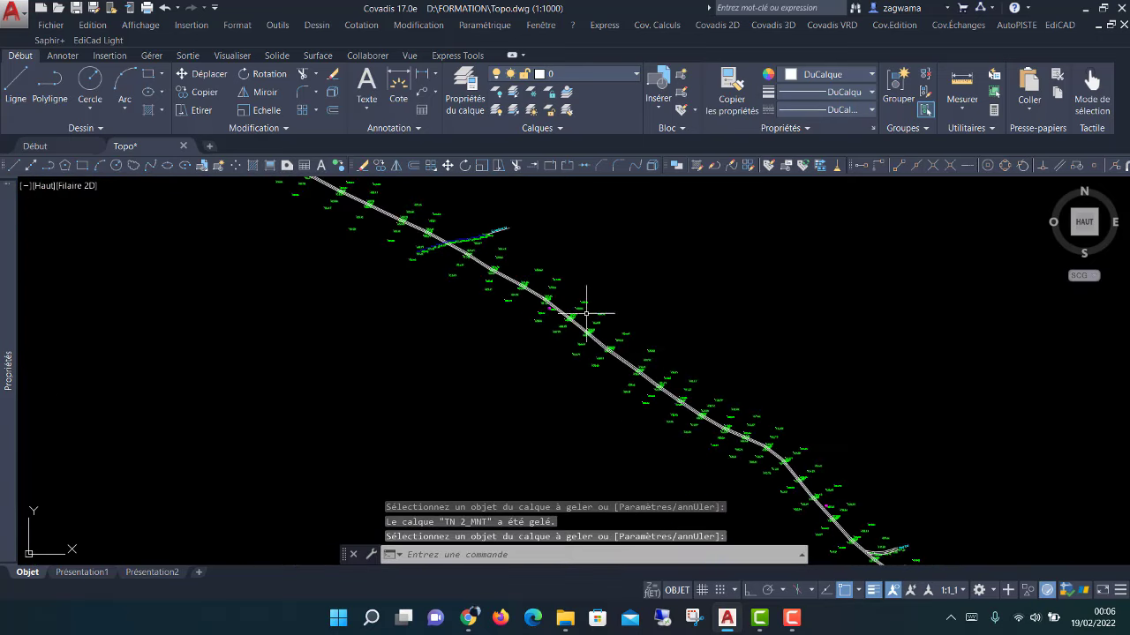
{"action": "scroll", "coordinate": [586, 312], "scroll_direction": "up", "scroll_amount": 2}
{"action": "scroll", "coordinate": [504, 253], "scroll_direction": "up", "scroll_amount": 2}
{"action": "scroll", "coordinate": [486, 234], "scroll_direction": "up", "scroll_amount": 2}
{"action": "scroll", "coordinate": [482, 244], "scroll_direction": "up", "scroll_amount": 2}
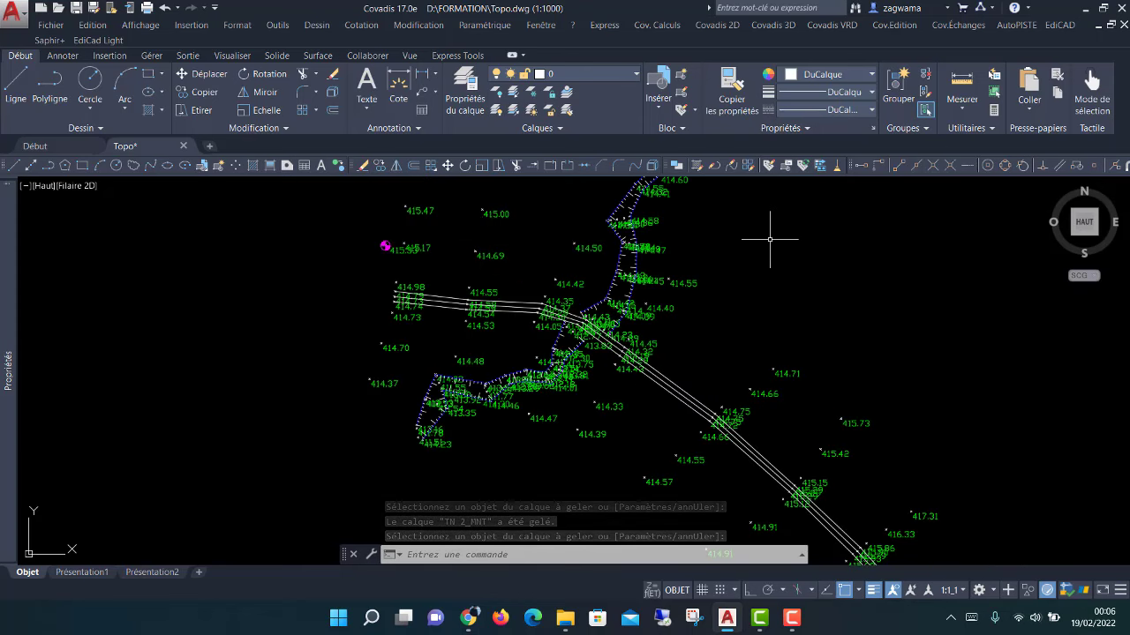
Create AutoPISTE project RP3006 with prefix PRJ, using the drawing's TN terrain as natural ground.
{"action": "left_click", "coordinate": [1013, 25]}
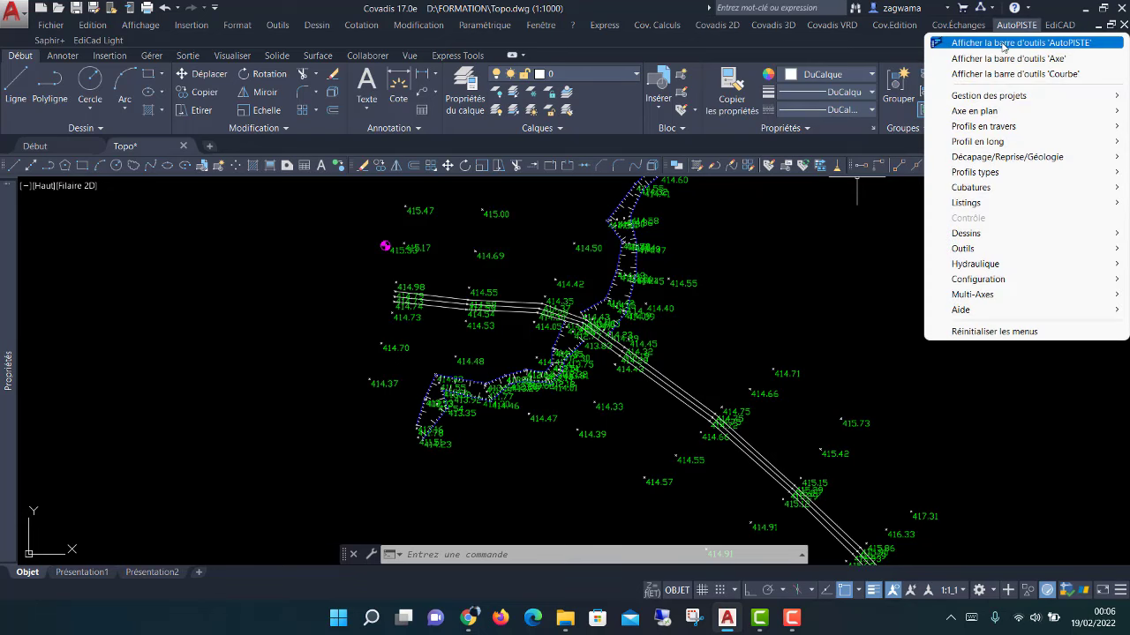
{"action": "left_click", "coordinate": [1004, 44]}
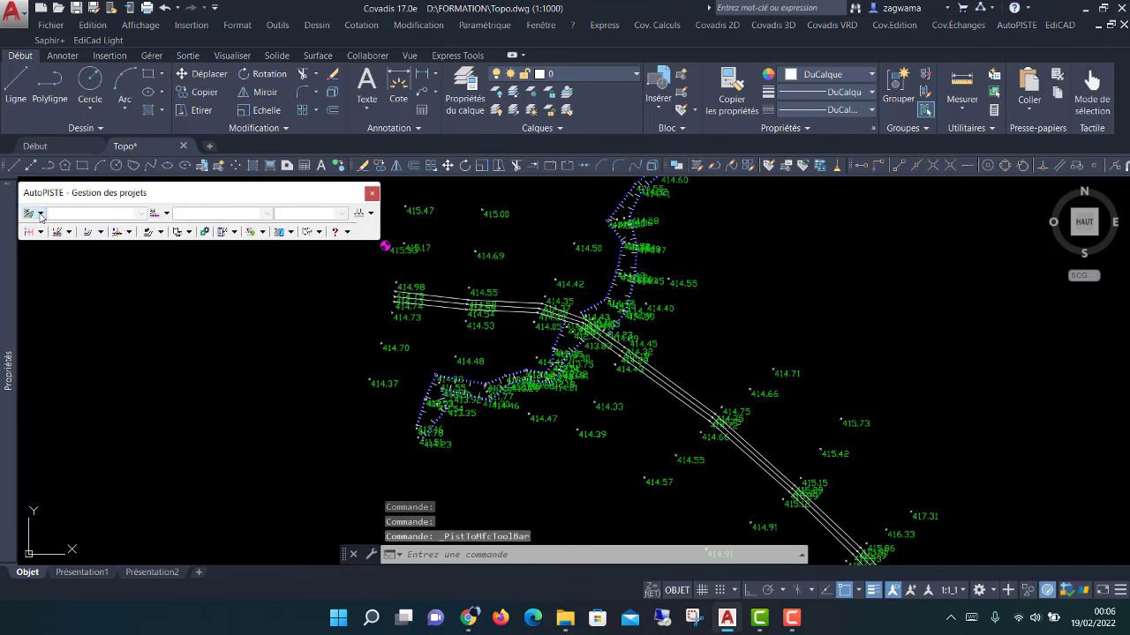
{"action": "left_click", "coordinate": [40, 214]}
{"action": "left_click", "coordinate": [53, 242]}
{"action": "type", "text": "RP3006"}
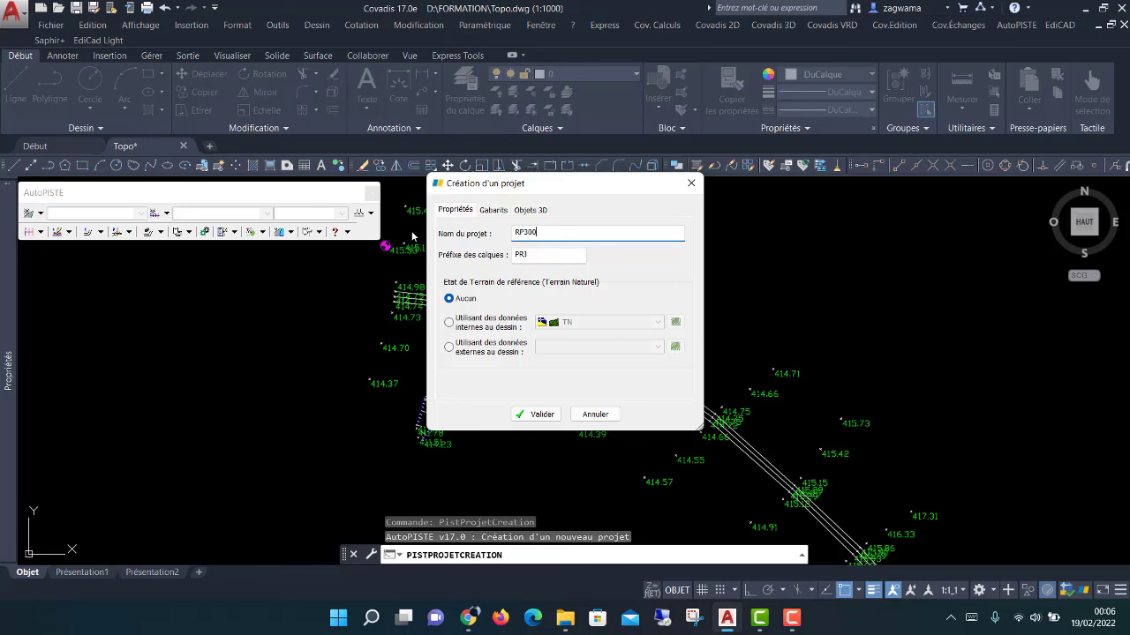
{"action": "left_click", "coordinate": [449, 323]}
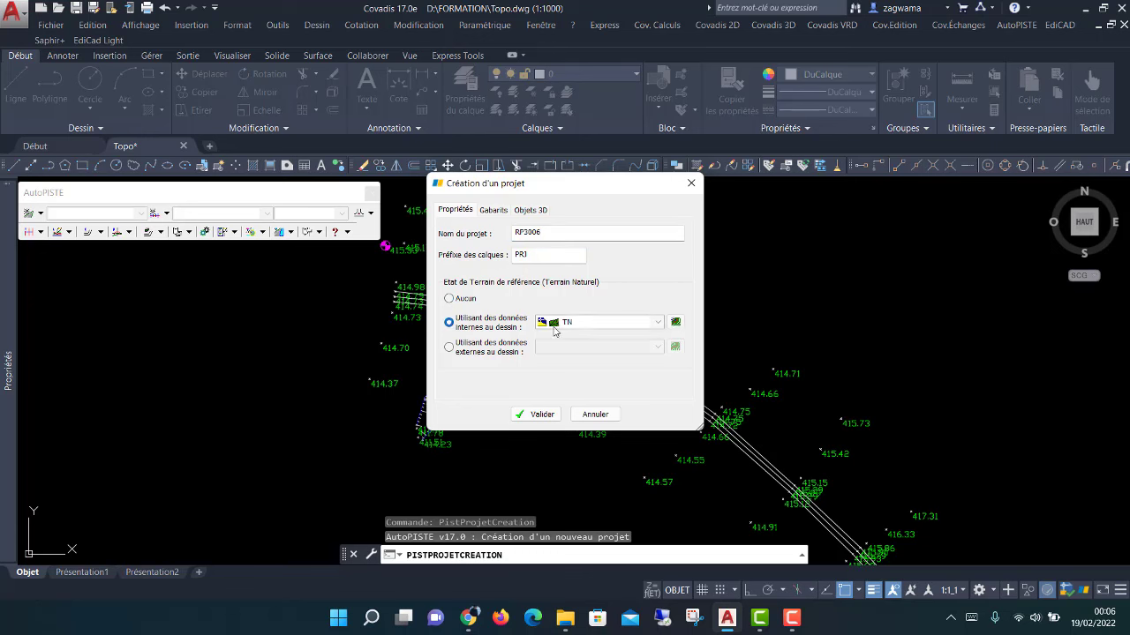
{"action": "left_click", "coordinate": [601, 325]}
{"action": "left_click", "coordinate": [599, 325]}
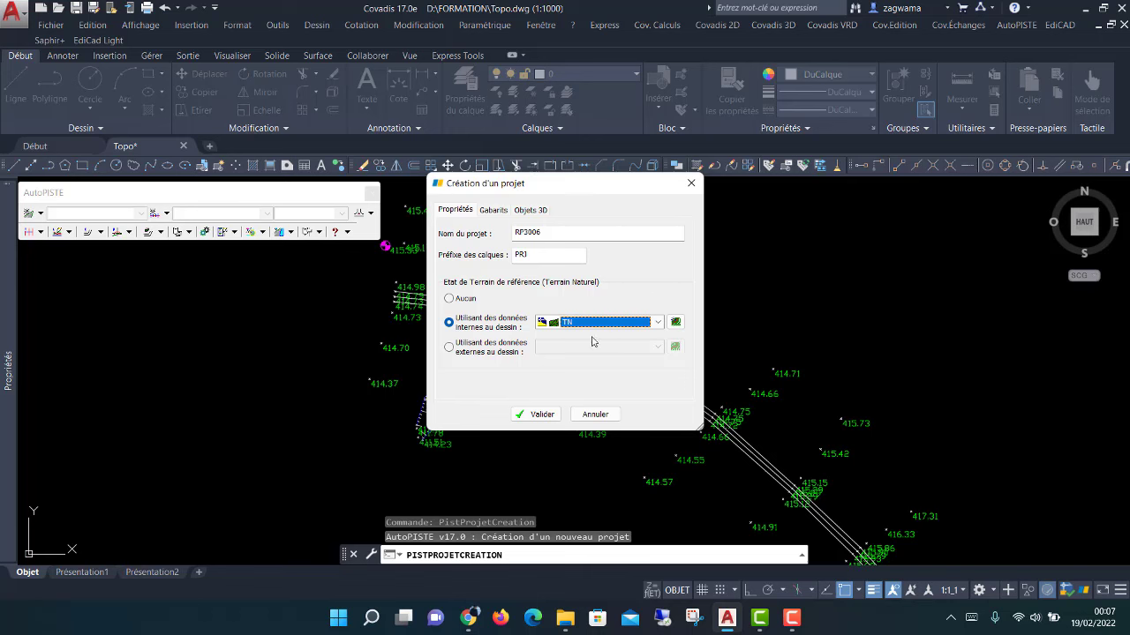
{"action": "left_click", "coordinate": [542, 414]}
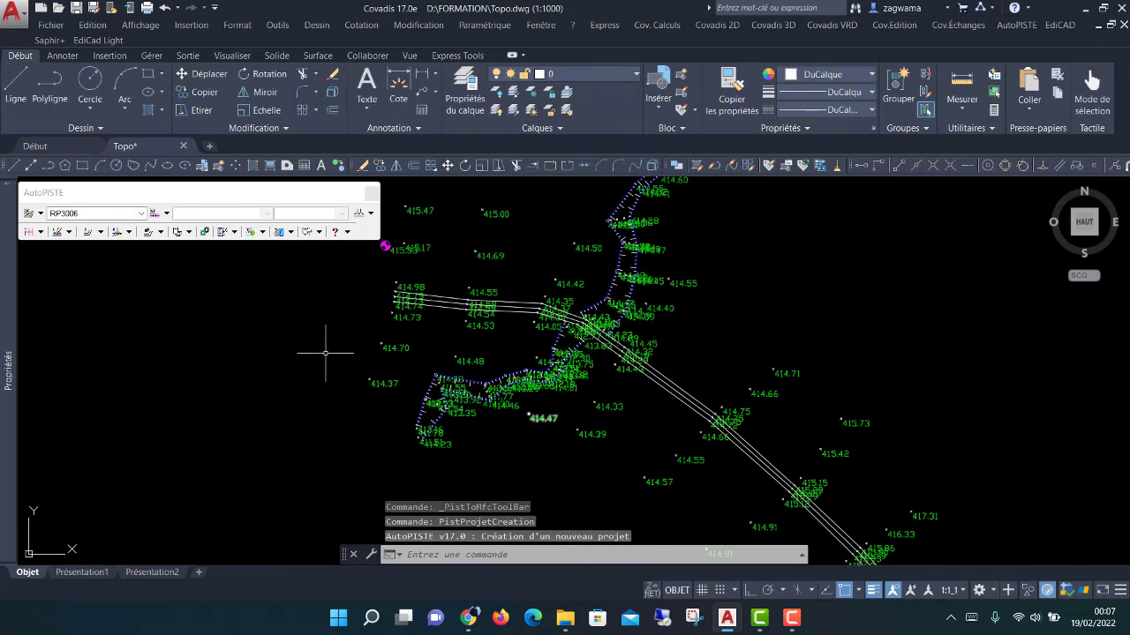
Create plan axis Axe1 by appending '1' to the default axis name.
{"action": "left_click", "coordinate": [166, 214]}
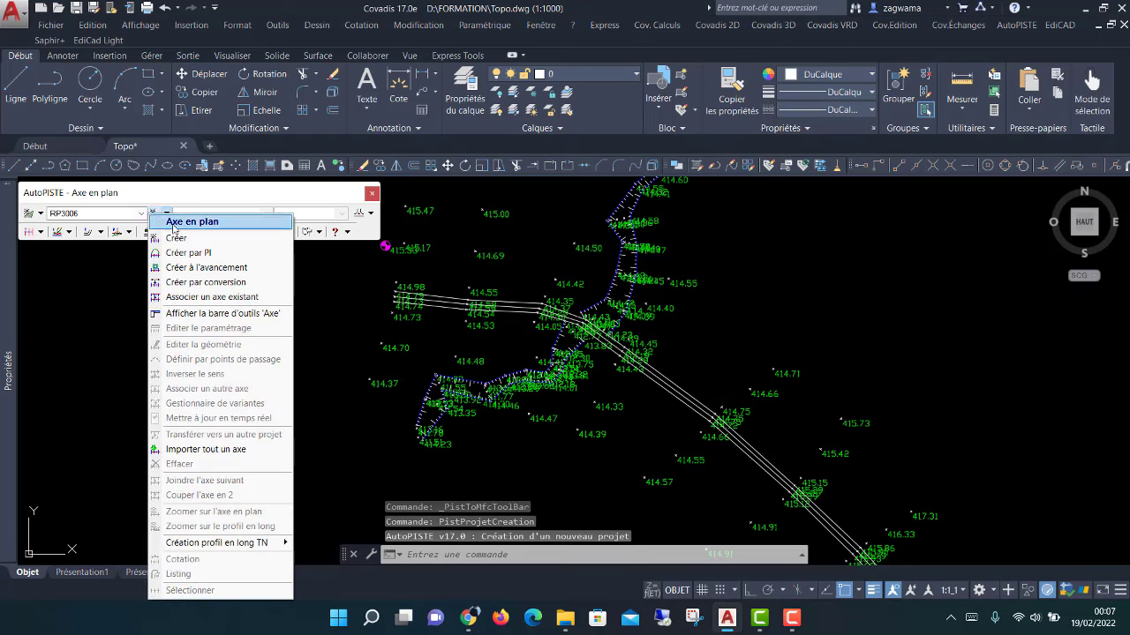
{"action": "left_click", "coordinate": [176, 237]}
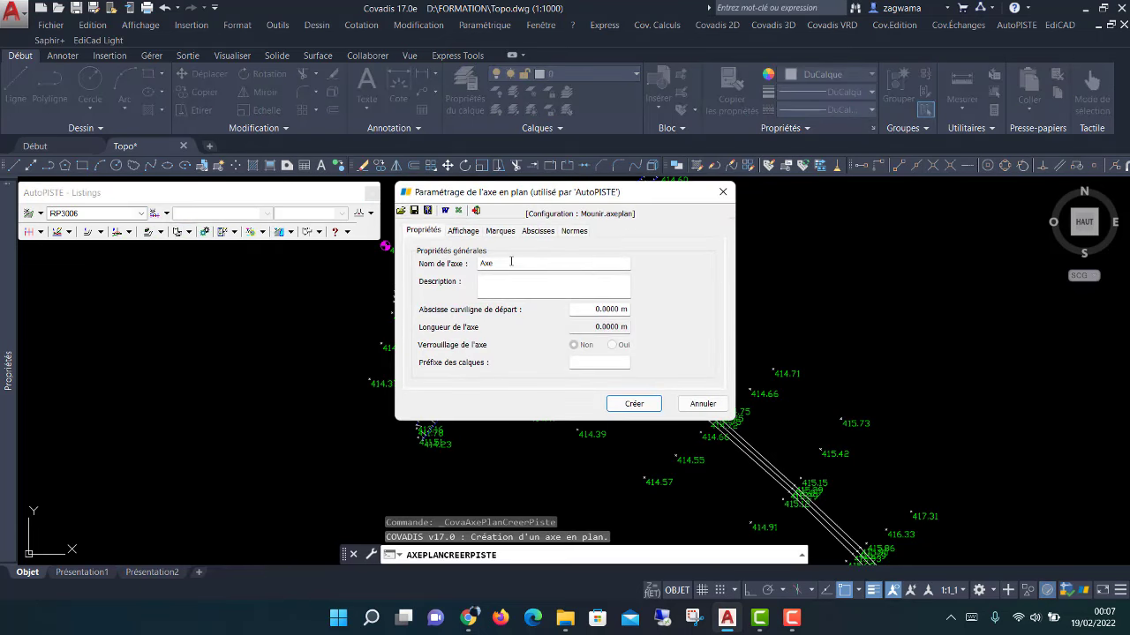
{"action": "left_click", "coordinate": [511, 262]}
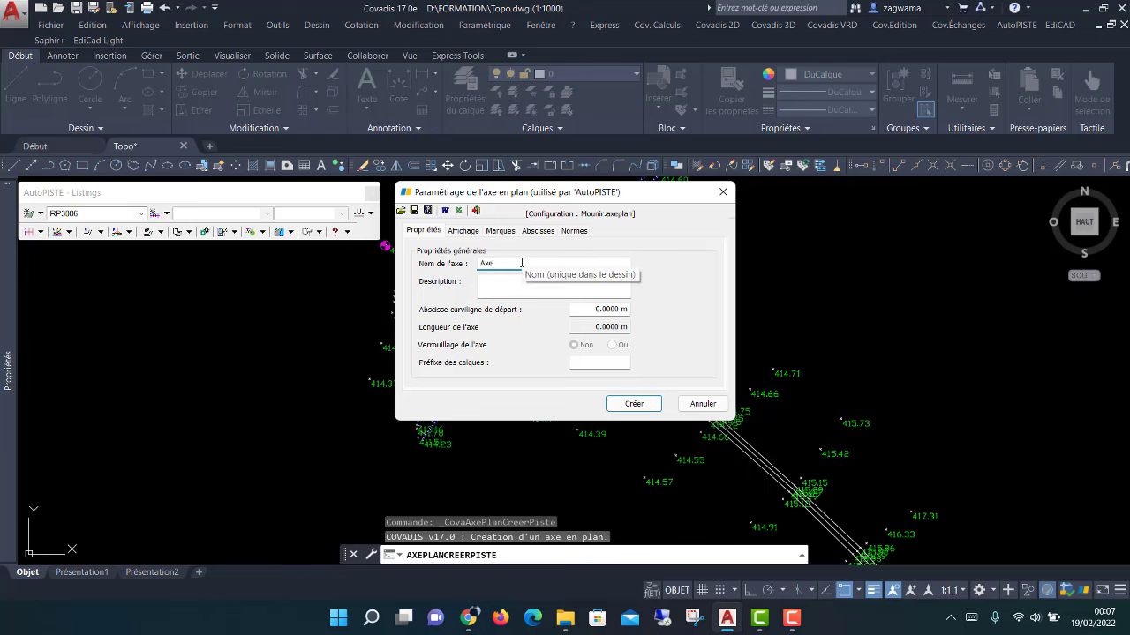
{"action": "type", "text": "1"}
{"action": "left_click", "coordinate": [651, 402]}
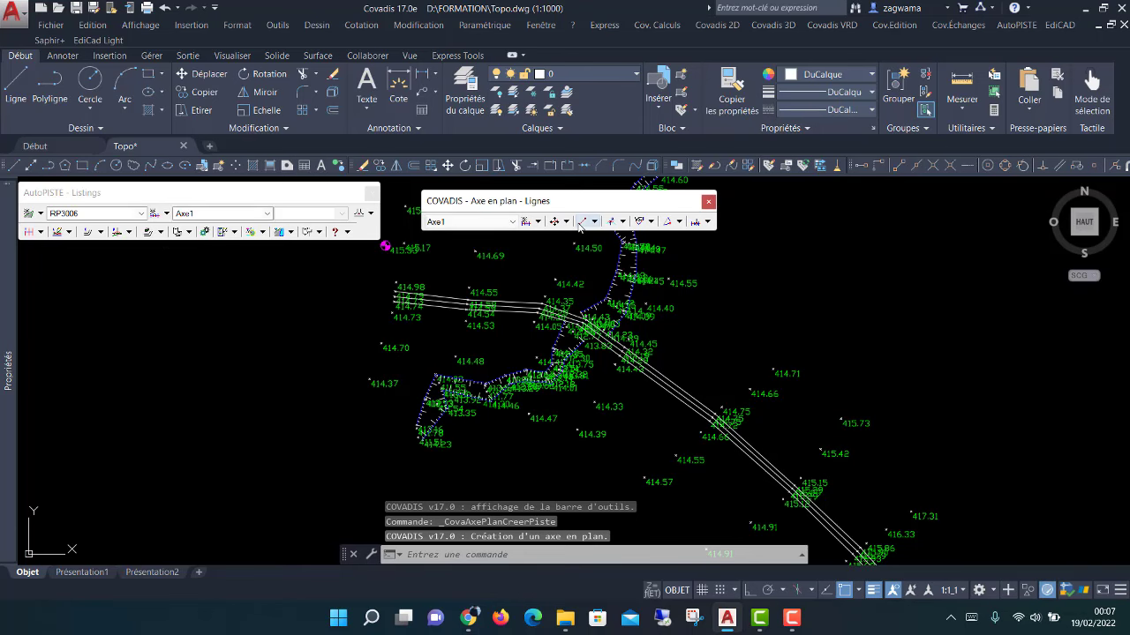
Draw the first two-point straight of Axe1, starting at the road's western end.
{"action": "left_click", "coordinate": [582, 222]}
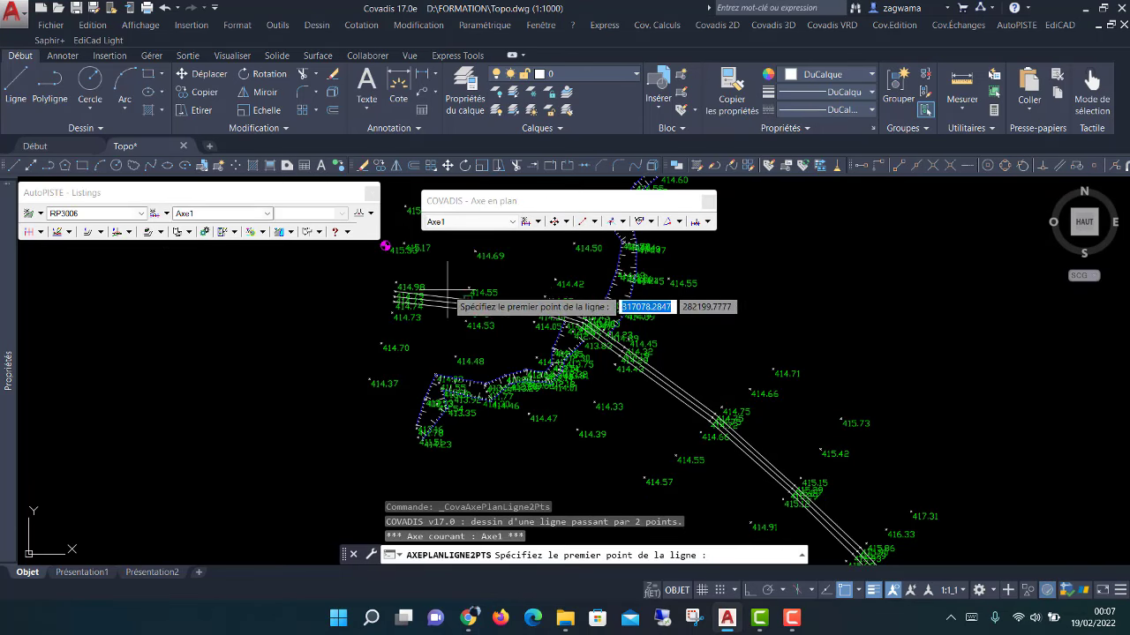
{"action": "scroll", "coordinate": [370, 318], "scroll_direction": "up", "scroll_amount": 3}
{"action": "scroll", "coordinate": [328, 327], "scroll_direction": "up", "scroll_amount": 2}
{"action": "left_click", "coordinate": [318, 338]}
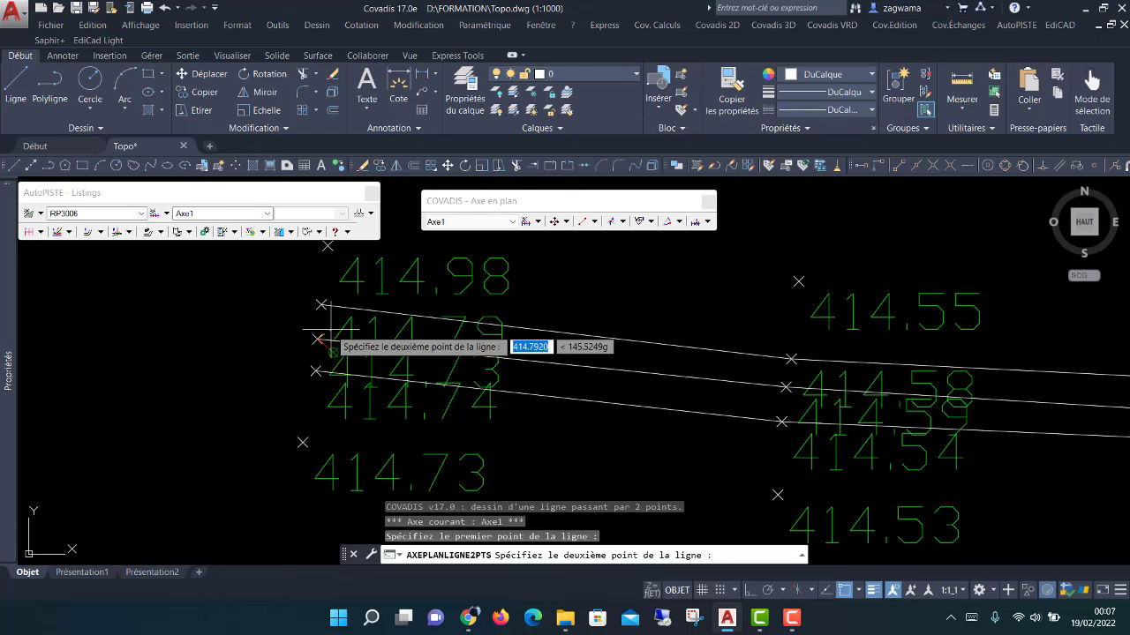
{"action": "scroll", "coordinate": [319, 338], "scroll_direction": "down", "scroll_amount": 2}
{"action": "scroll", "coordinate": [328, 337], "scroll_direction": "down", "scroll_amount": 1}
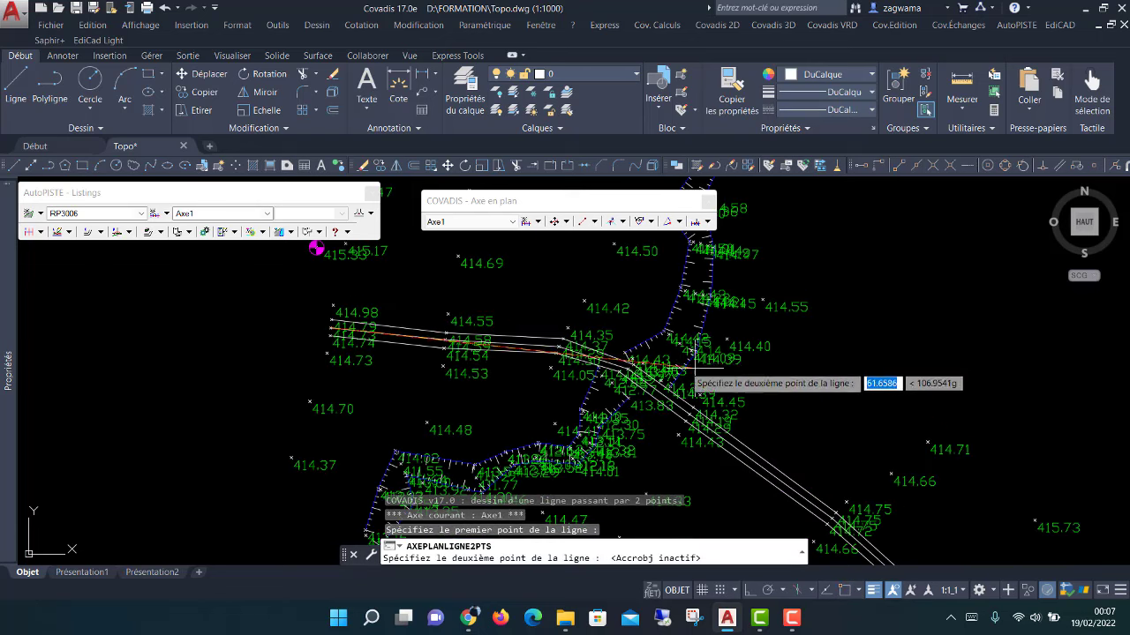
{"action": "left_click", "coordinate": [619, 353]}
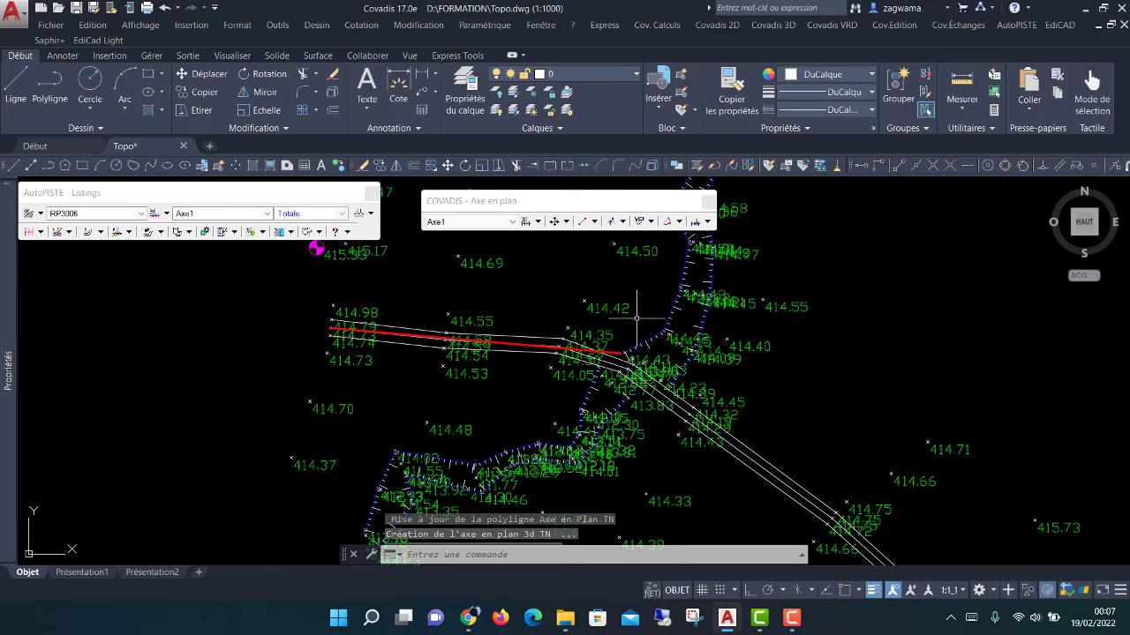
Draw another two-point straight along the road corridor.
{"action": "left_click", "coordinate": [583, 221]}
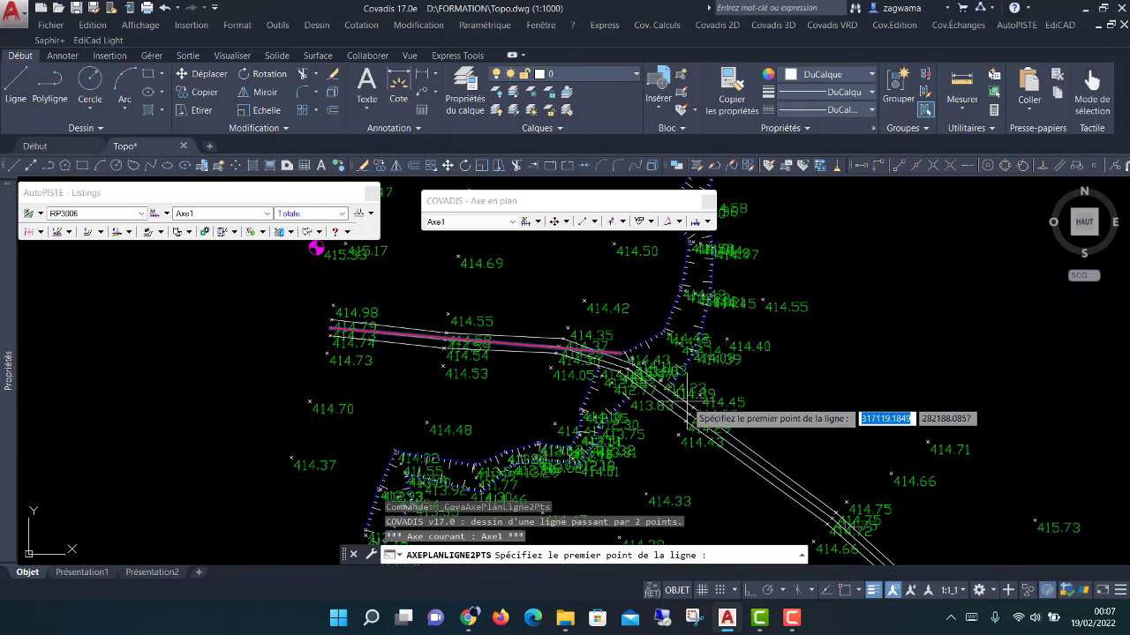
{"action": "left_click", "coordinate": [686, 409]}
{"action": "scroll", "coordinate": [673, 351], "scroll_direction": "down", "scroll_amount": 3}
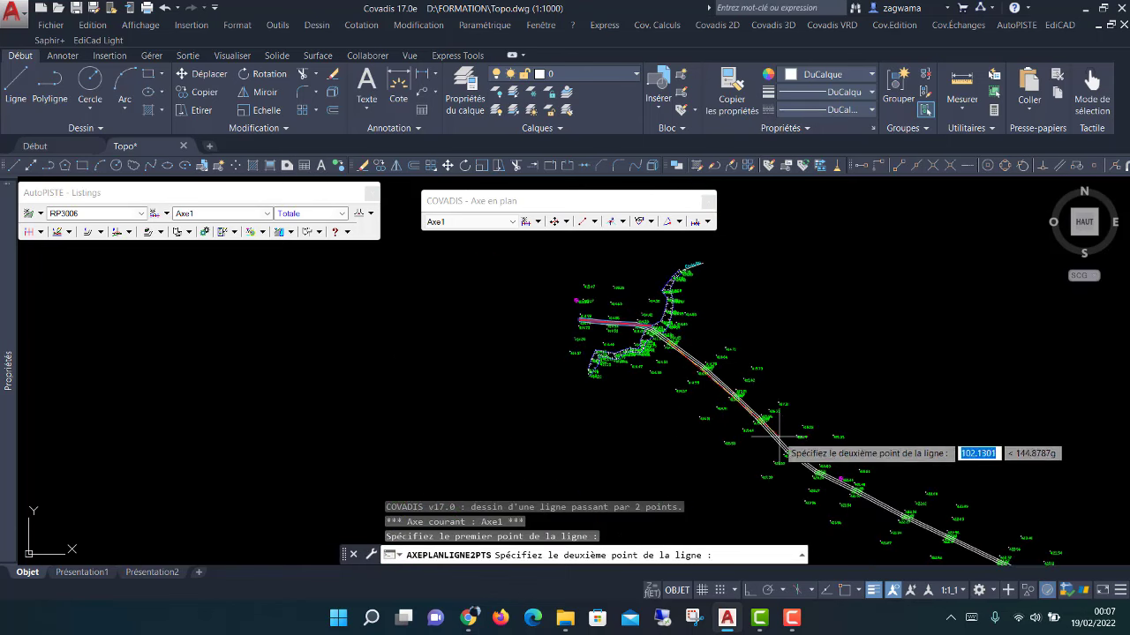
{"action": "left_click", "coordinate": [814, 469]}
{"action": "scroll", "coordinate": [838, 396], "scroll_direction": "up", "scroll_amount": 2}
{"action": "middle_click_drag", "start_coordinate": [837, 396], "coordinate": [777, 350]}
{"action": "scroll", "coordinate": [630, 291], "scroll_direction": "down", "scroll_amount": 2}
{"action": "scroll", "coordinate": [642, 304], "scroll_direction": "down", "scroll_amount": 1}
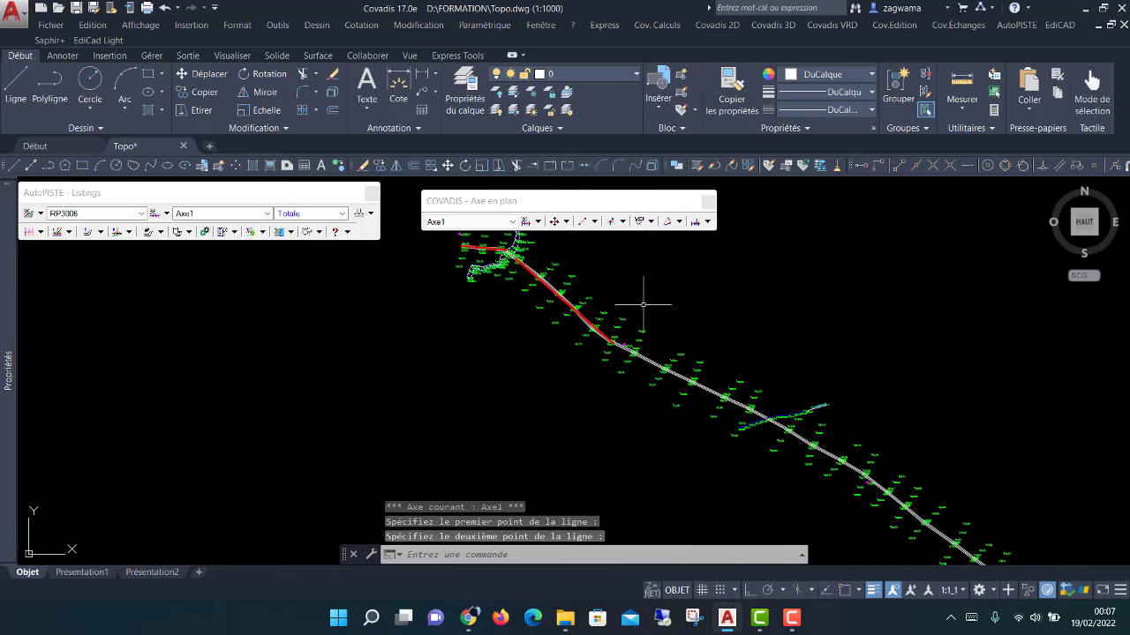
Draw the second straight of Axe1 past the bend, toward the road's far end.
{"action": "left_click", "coordinate": [582, 221]}
{"action": "scroll", "coordinate": [657, 367], "scroll_direction": "up", "scroll_amount": 2}
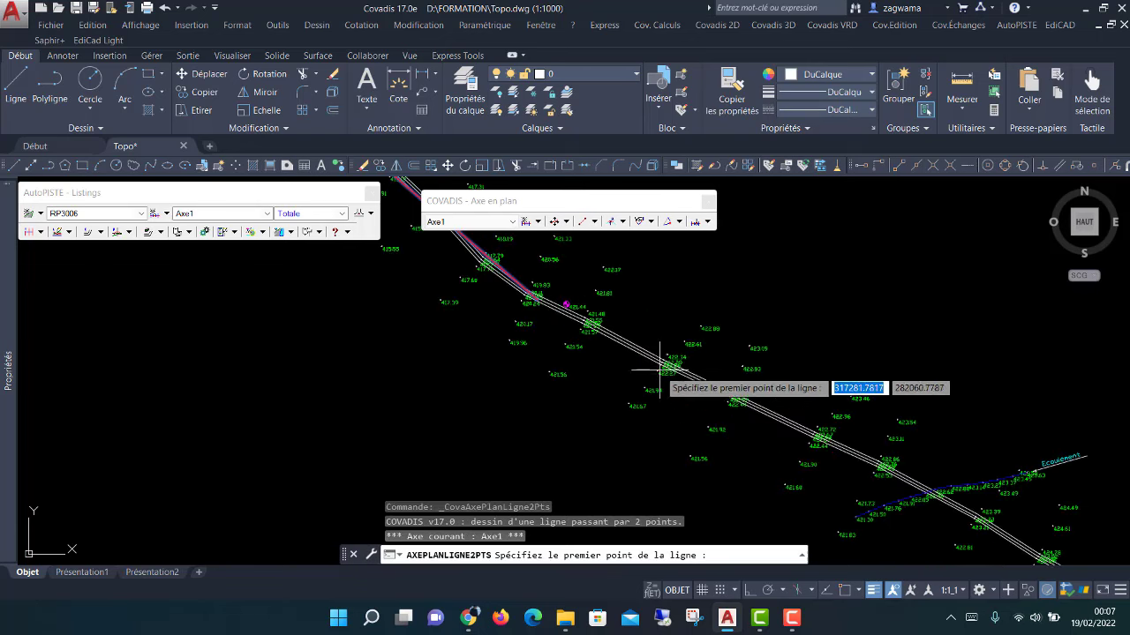
{"action": "left_click", "coordinate": [587, 319]}
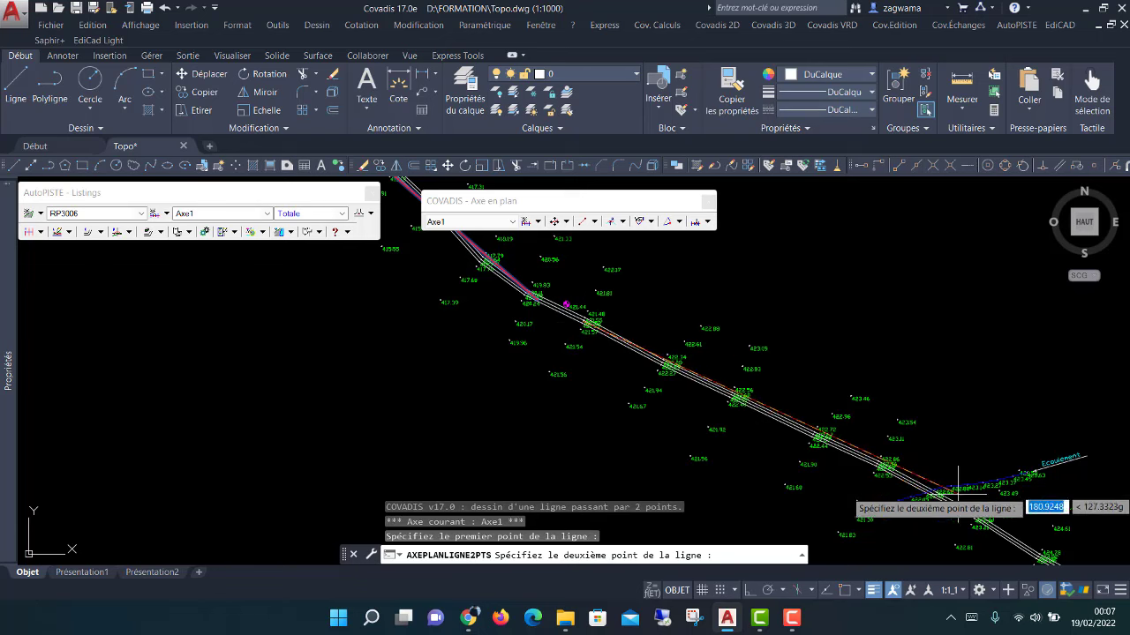
{"action": "left_click", "coordinate": [997, 527]}
{"action": "scroll", "coordinate": [838, 403], "scroll_direction": "down", "scroll_amount": 1}
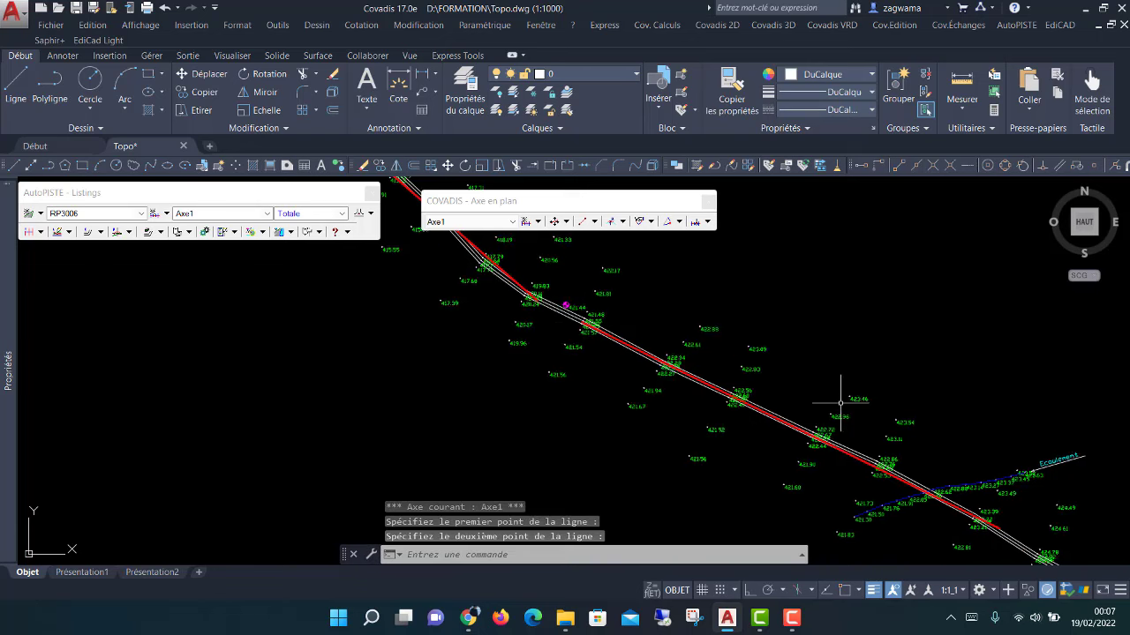
{"action": "scroll", "coordinate": [838, 403], "scroll_direction": "down", "scroll_amount": 1}
{"action": "scroll", "coordinate": [663, 308], "scroll_direction": "up", "scroll_amount": 1}
{"action": "scroll", "coordinate": [618, 305], "scroll_direction": "up", "scroll_amount": 2}
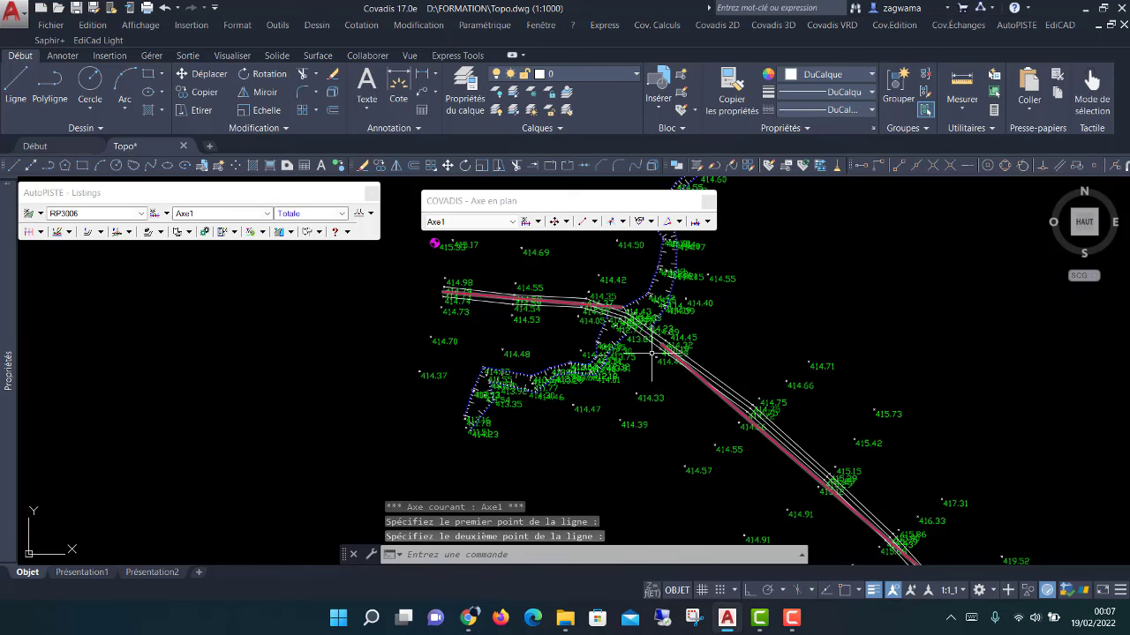
{"action": "scroll", "coordinate": [638, 345], "scroll_direction": "up", "scroll_amount": 1}
{"action": "middle_click_drag", "start_coordinate": [638, 344], "coordinate": [636, 374]}
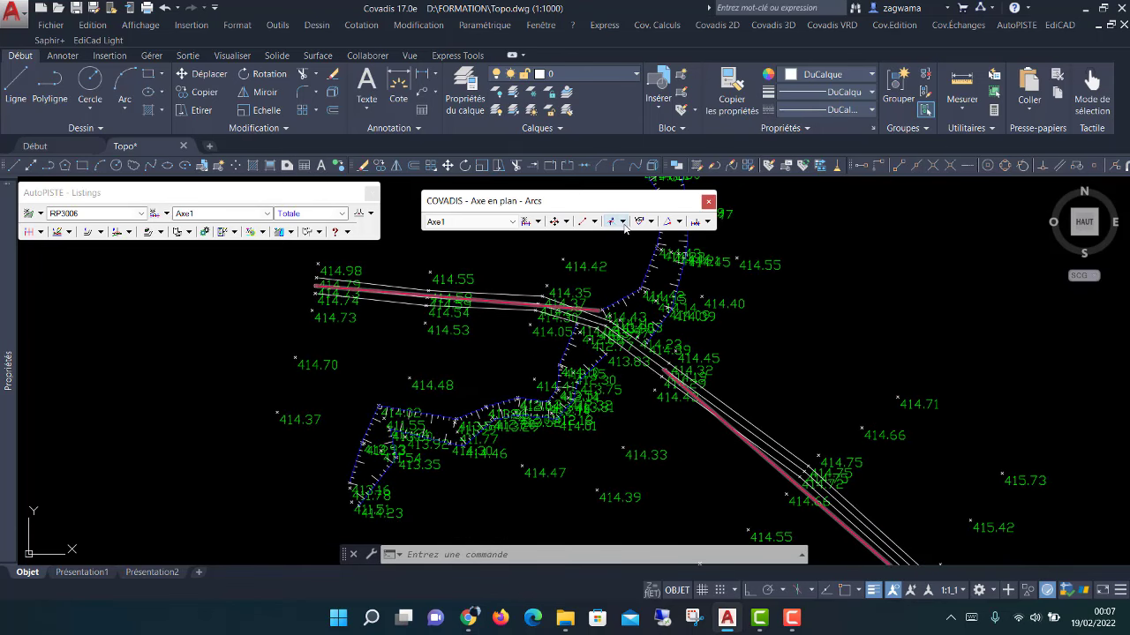
Join the two straights at the bend with a '2 tangentes + rayon' arc.
{"action": "left_click", "coordinate": [622, 222]}
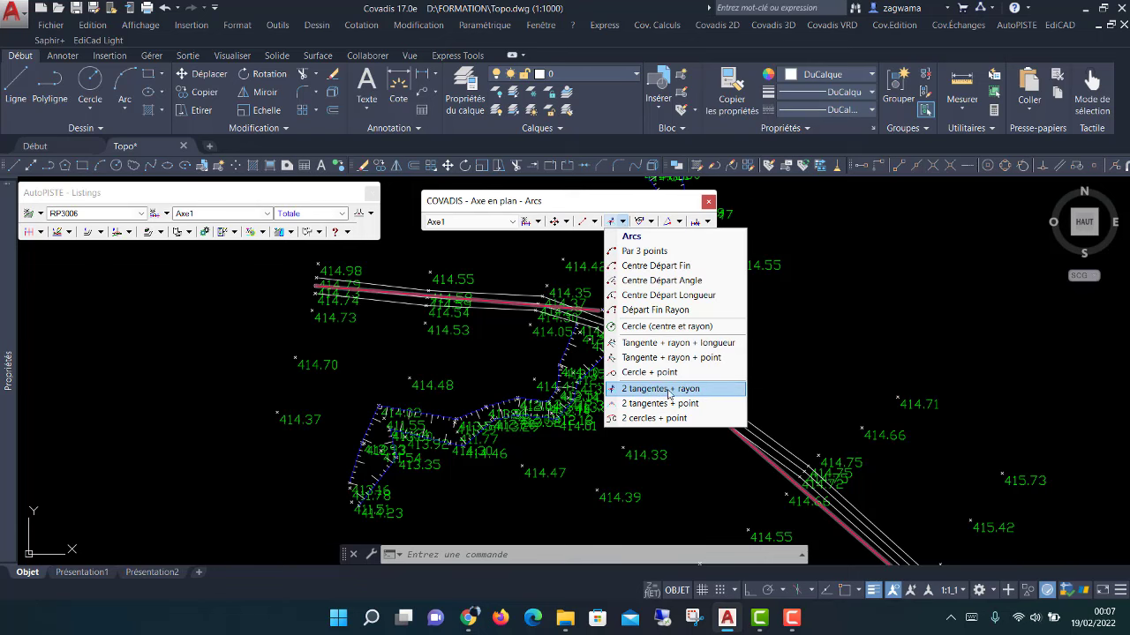
{"action": "left_click", "coordinate": [656, 389]}
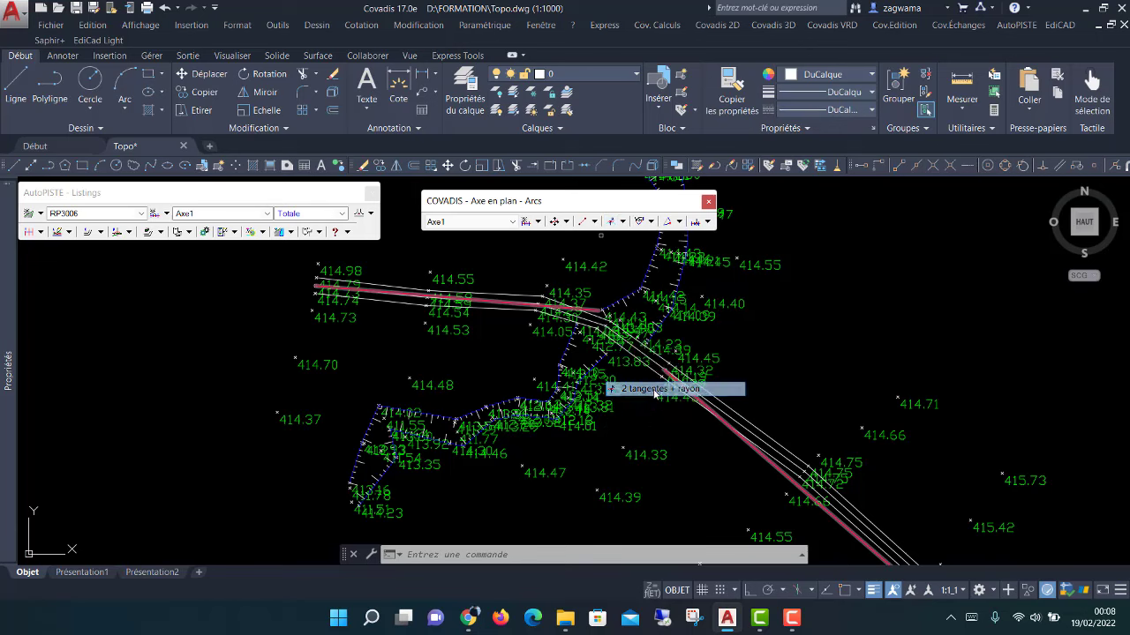
{"action": "scroll", "coordinate": [593, 306], "scroll_direction": "up", "scroll_amount": 5}
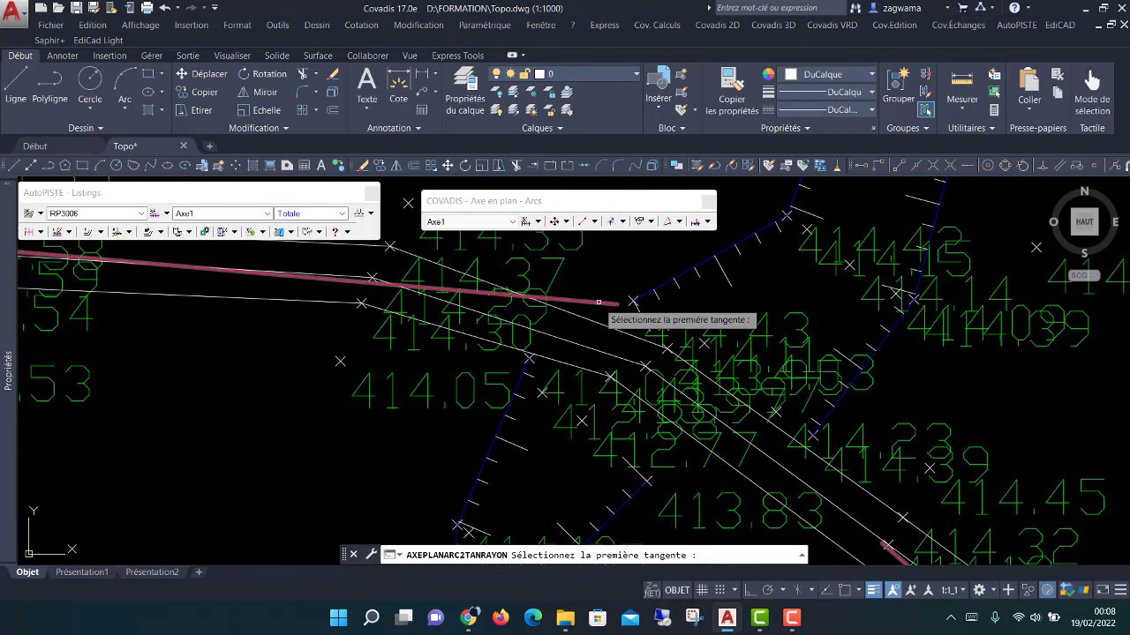
{"action": "left_click", "coordinate": [593, 306]}
{"action": "scroll", "coordinate": [582, 265], "scroll_direction": "down", "scroll_amount": 3}
{"action": "scroll", "coordinate": [635, 335], "scroll_direction": "down", "scroll_amount": 2}
{"action": "scroll", "coordinate": [689, 377], "scroll_direction": "up", "scroll_amount": 5}
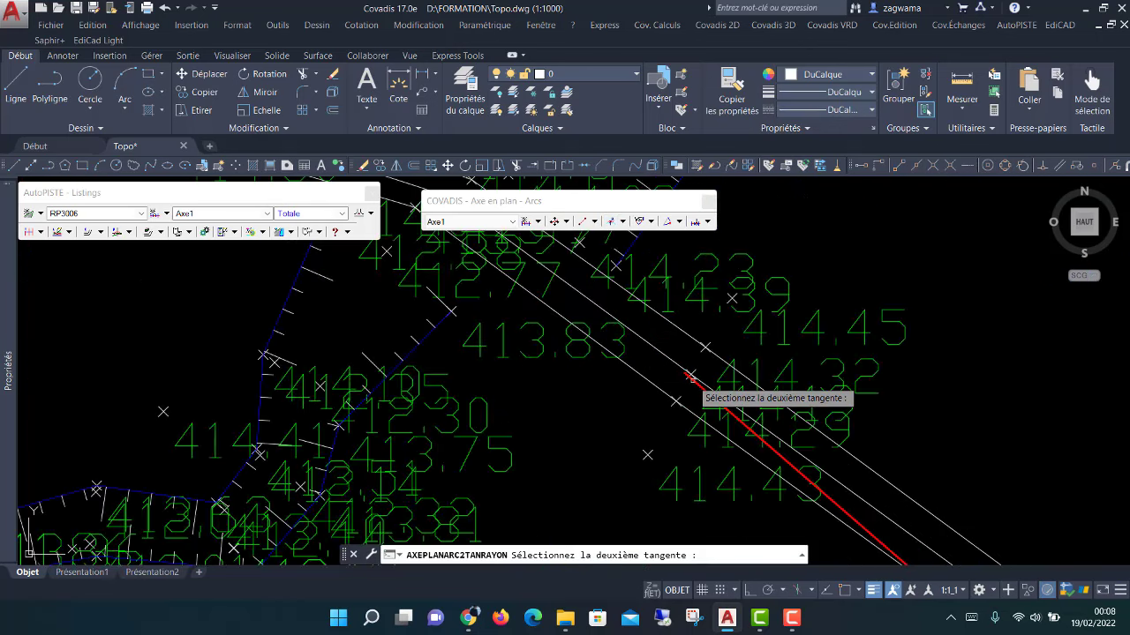
{"action": "left_click", "coordinate": [689, 377]}
{"action": "scroll", "coordinate": [527, 316], "scroll_direction": "down", "scroll_amount": 3}
{"action": "middle_click_drag", "start_coordinate": [527, 309], "coordinate": [635, 384]}
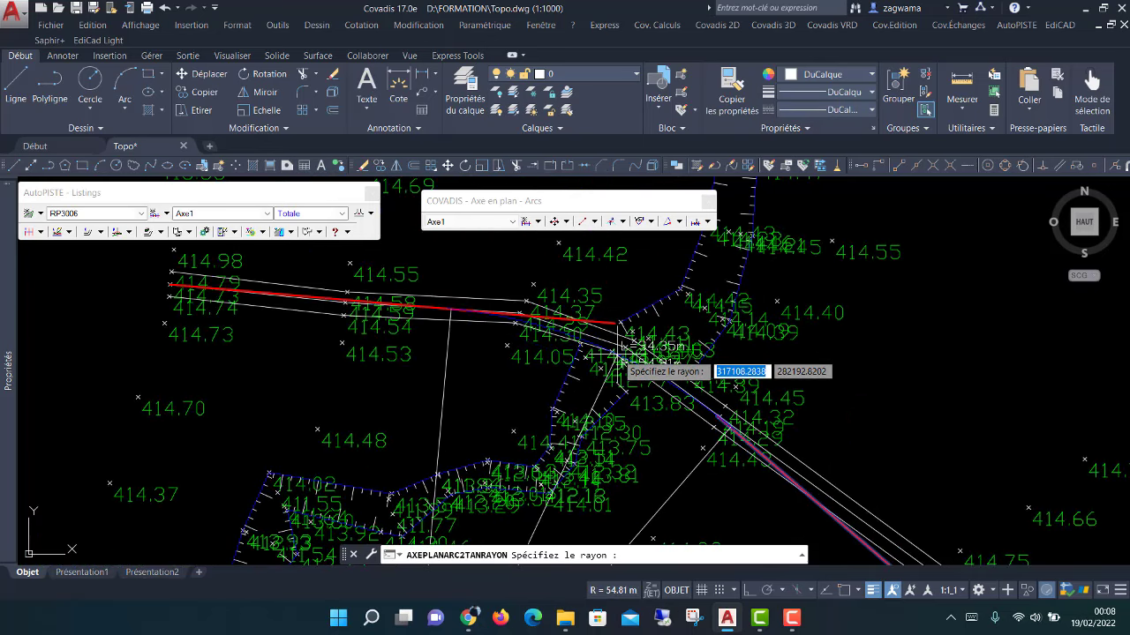
{"action": "scroll", "coordinate": [618, 357], "scroll_direction": "up", "scroll_amount": 3}
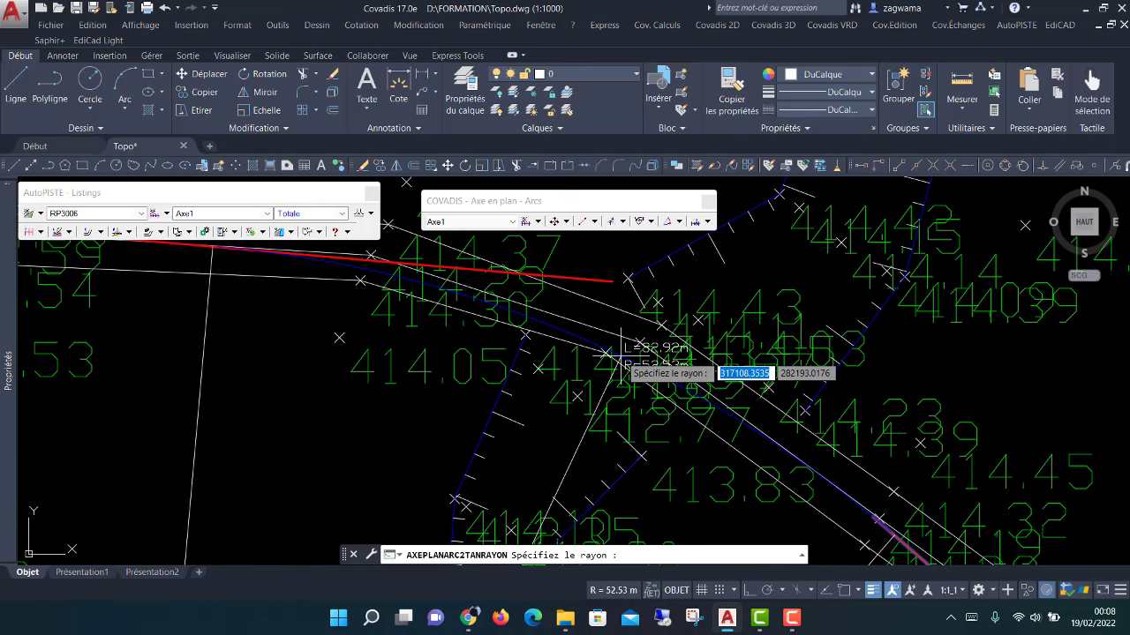
{"action": "scroll", "coordinate": [622, 358], "scroll_direction": "down", "scroll_amount": 2}
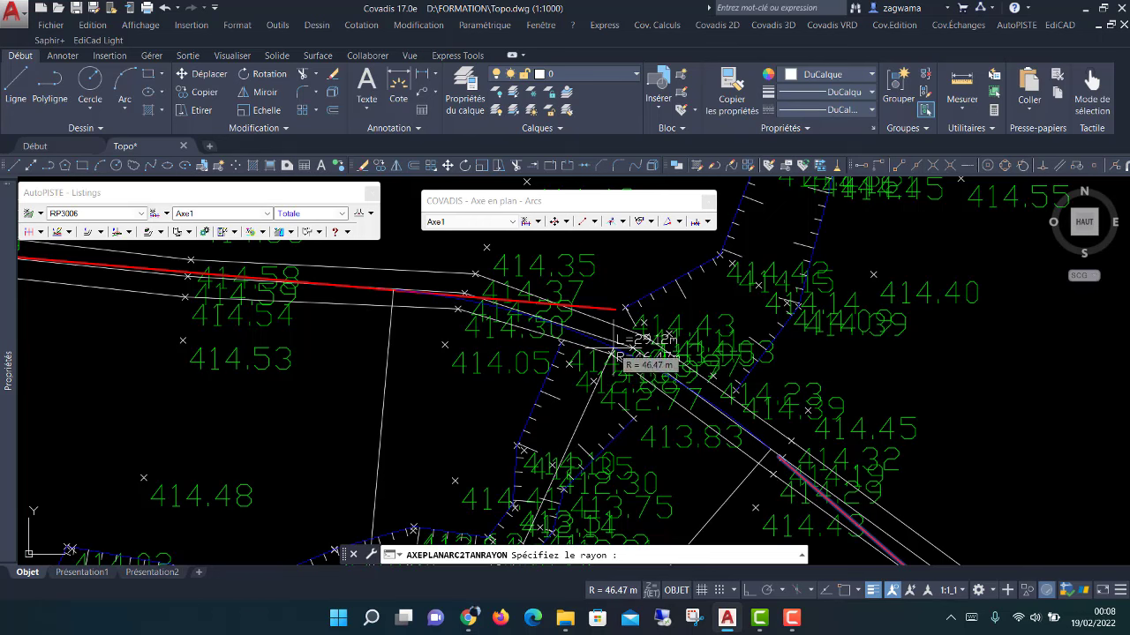
{"action": "left_click", "coordinate": [623, 354]}
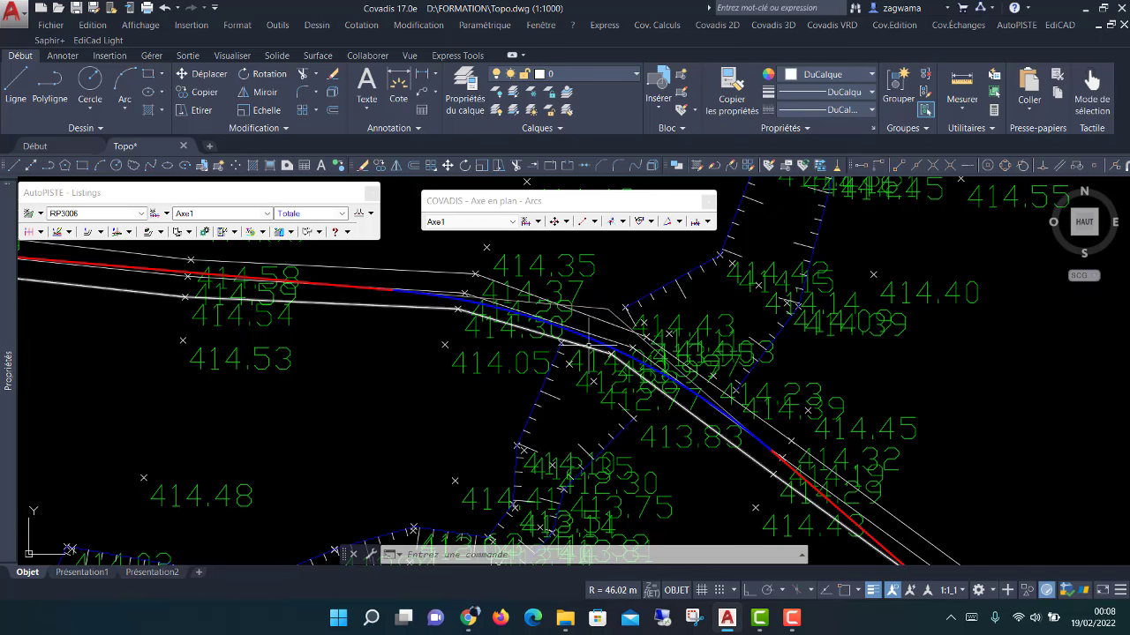
Change the bend arc's radius to 50 m.
{"action": "left_click", "coordinate": [594, 343]}
{"action": "scroll", "coordinate": [590, 361], "scroll_direction": "up", "scroll_amount": 2}
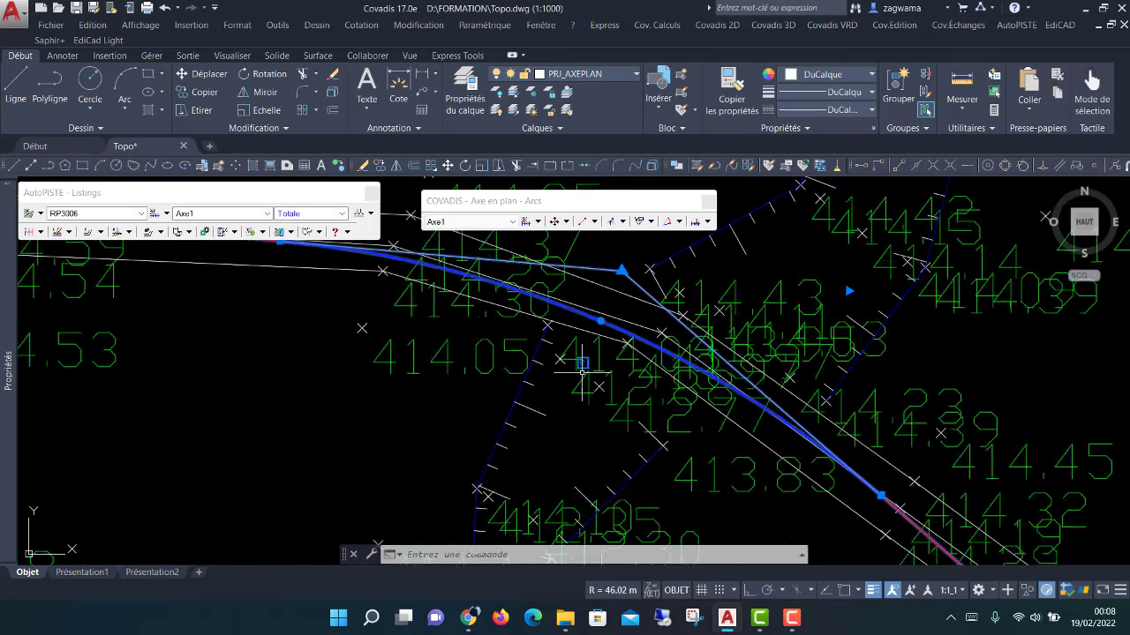
{"action": "scroll", "coordinate": [584, 367], "scroll_direction": "up", "scroll_amount": 4}
{"action": "left_click", "coordinate": [580, 347]}
{"action": "type", "text": "50"}
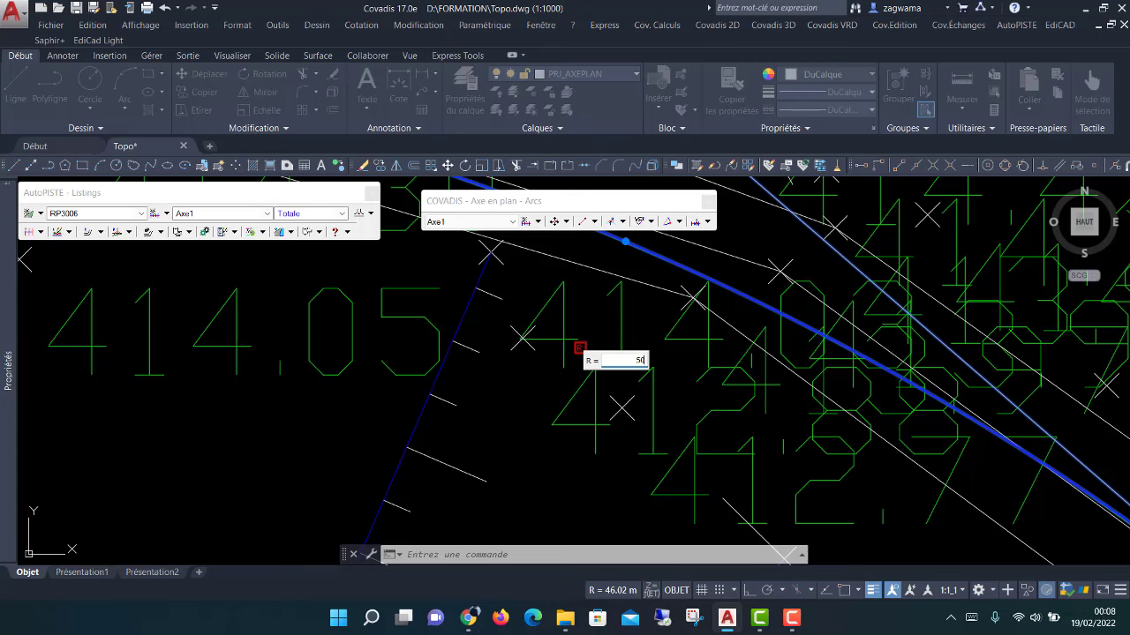
{"action": "key", "text": "Return"}
Add another '2 tangentes + rayon' arc between two straight sections of Axe1.
{"action": "scroll", "coordinate": [617, 371], "scroll_direction": "down", "scroll_amount": 3}
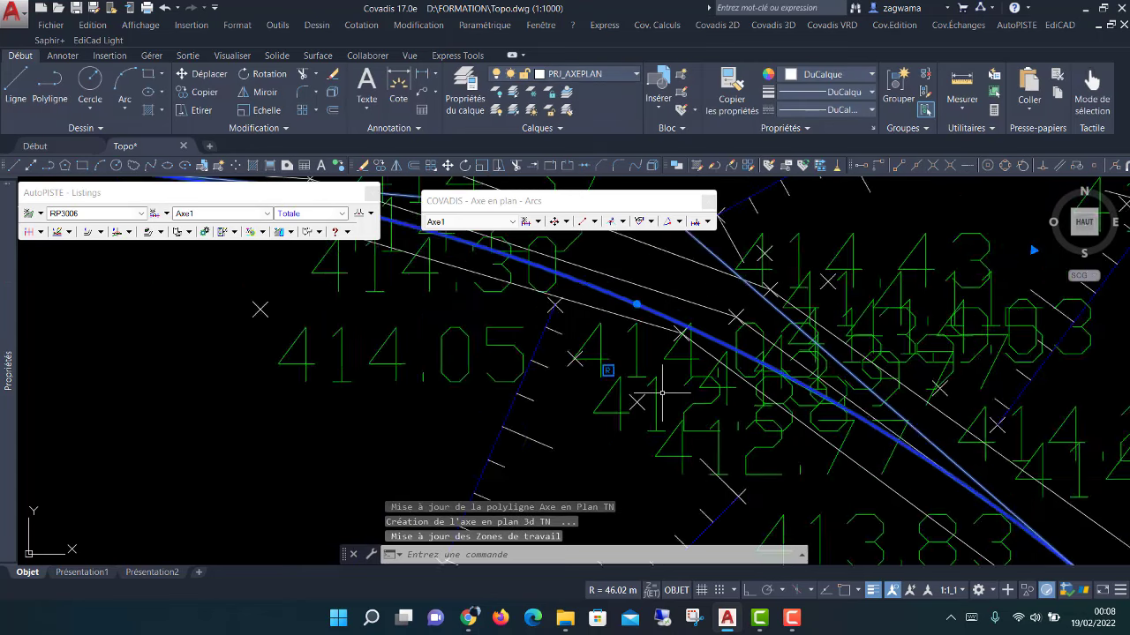
{"action": "scroll", "coordinate": [660, 395], "scroll_direction": "down", "scroll_amount": 3}
{"action": "scroll", "coordinate": [660, 394], "scroll_direction": "down", "scroll_amount": 3}
{"action": "key", "text": "Escape"}
{"action": "scroll", "coordinate": [618, 366], "scroll_direction": "up", "scroll_amount": 3}
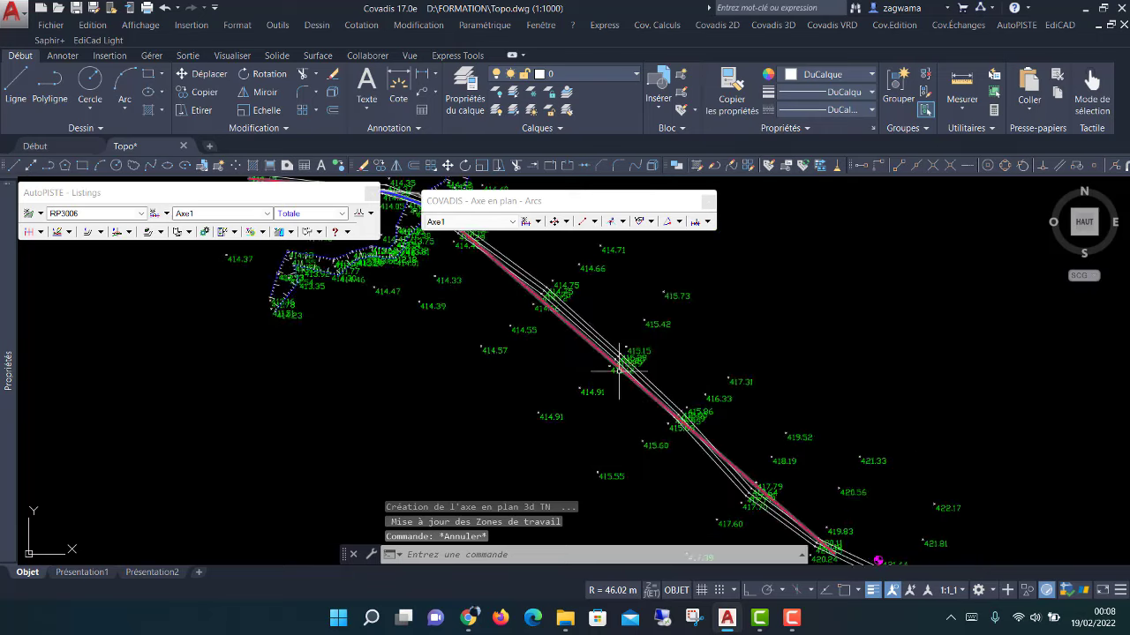
{"action": "scroll", "coordinate": [591, 374], "scroll_direction": "up", "scroll_amount": 2}
{"action": "scroll", "coordinate": [545, 353], "scroll_direction": "up", "scroll_amount": 2}
{"action": "scroll", "coordinate": [559, 327], "scroll_direction": "up", "scroll_amount": 2}
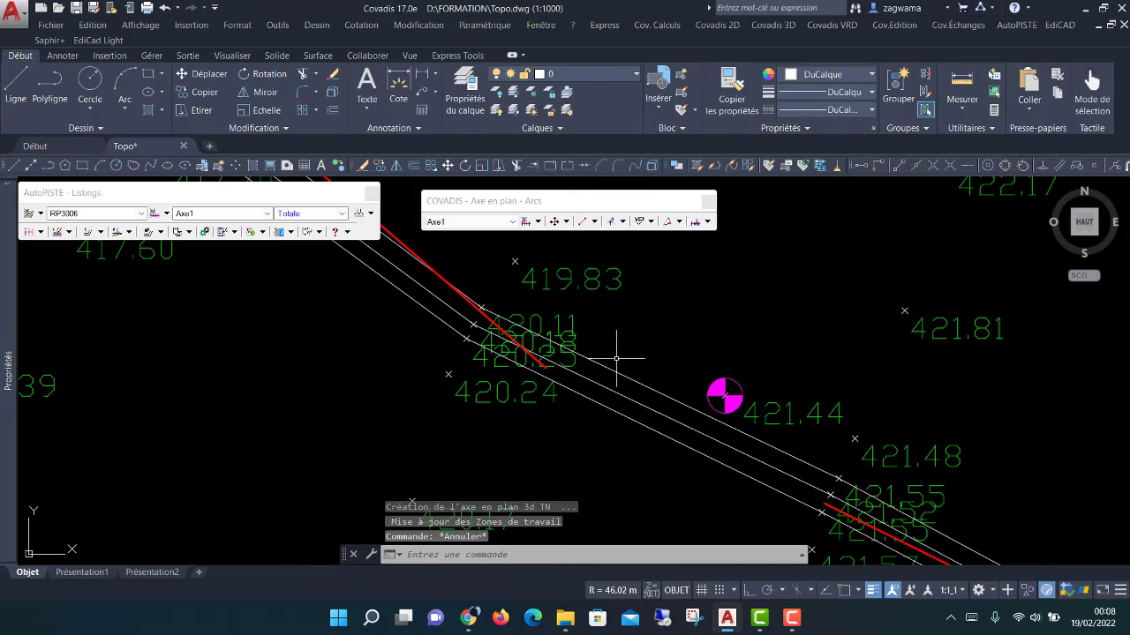
{"action": "scroll", "coordinate": [556, 362], "scroll_direction": "down", "scroll_amount": 2}
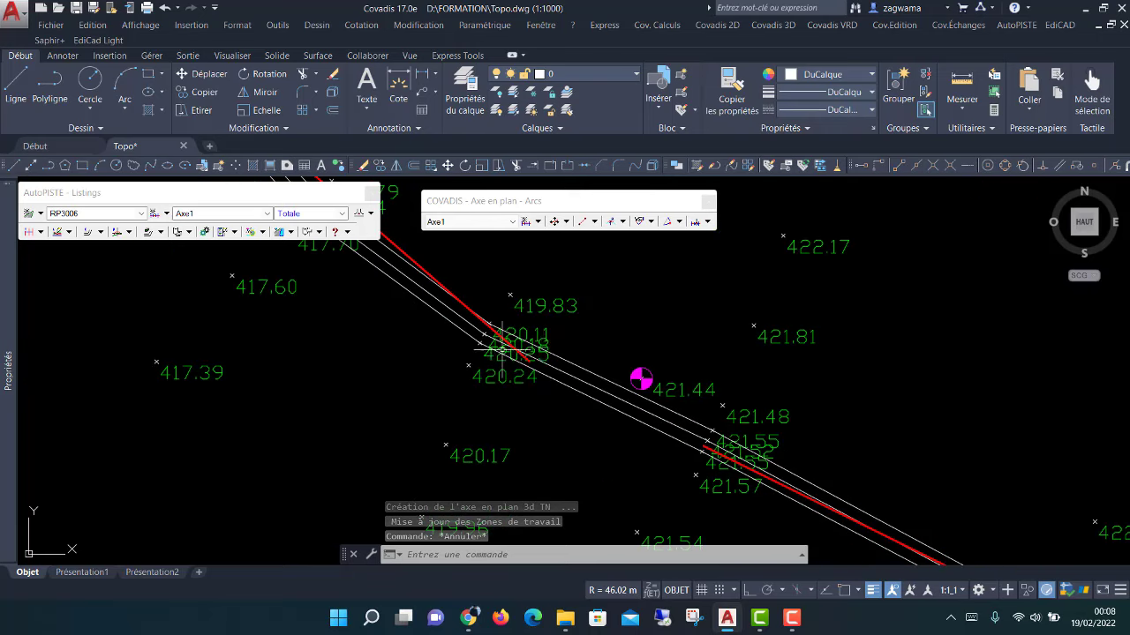
{"action": "left_click", "coordinate": [612, 222]}
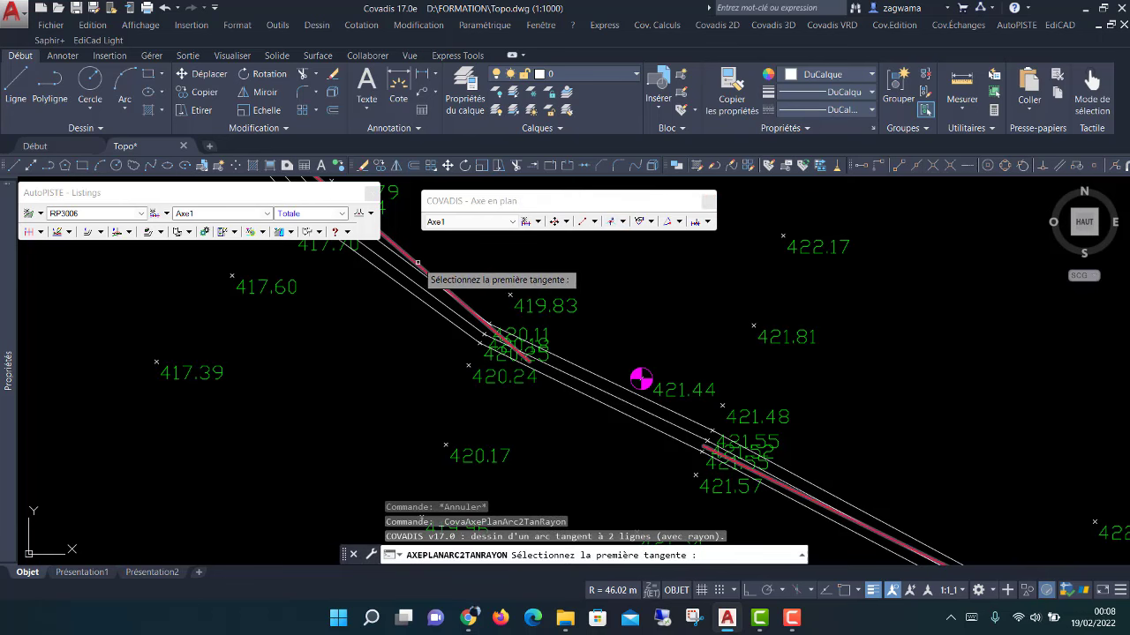
{"action": "left_click", "coordinate": [416, 263]}
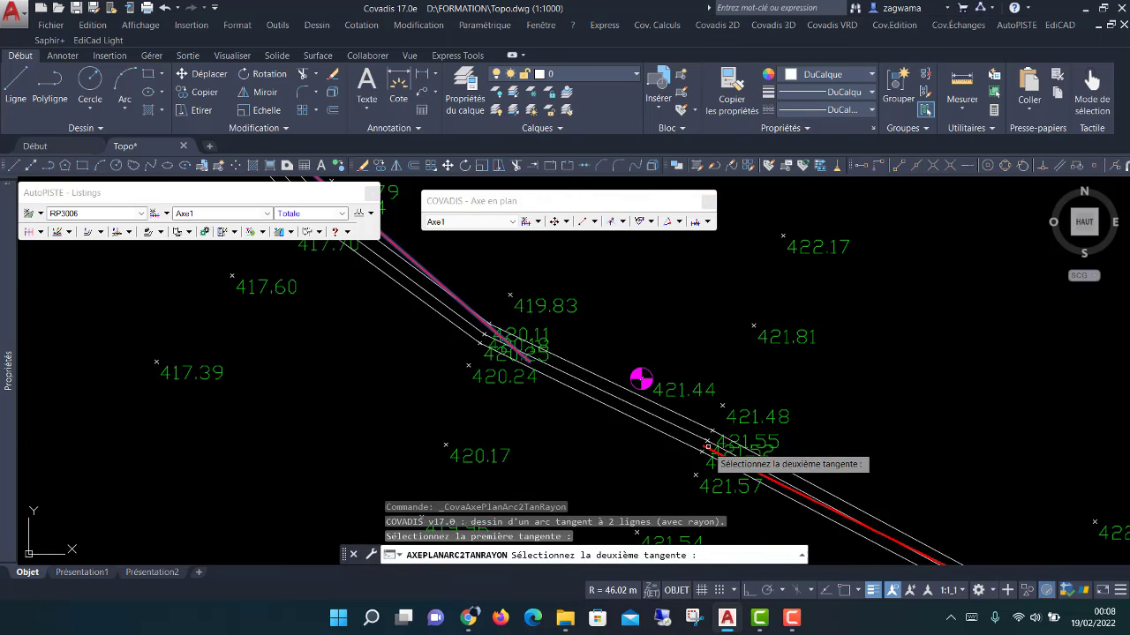
{"action": "left_click", "coordinate": [706, 451]}
{"action": "left_click", "coordinate": [634, 396]}
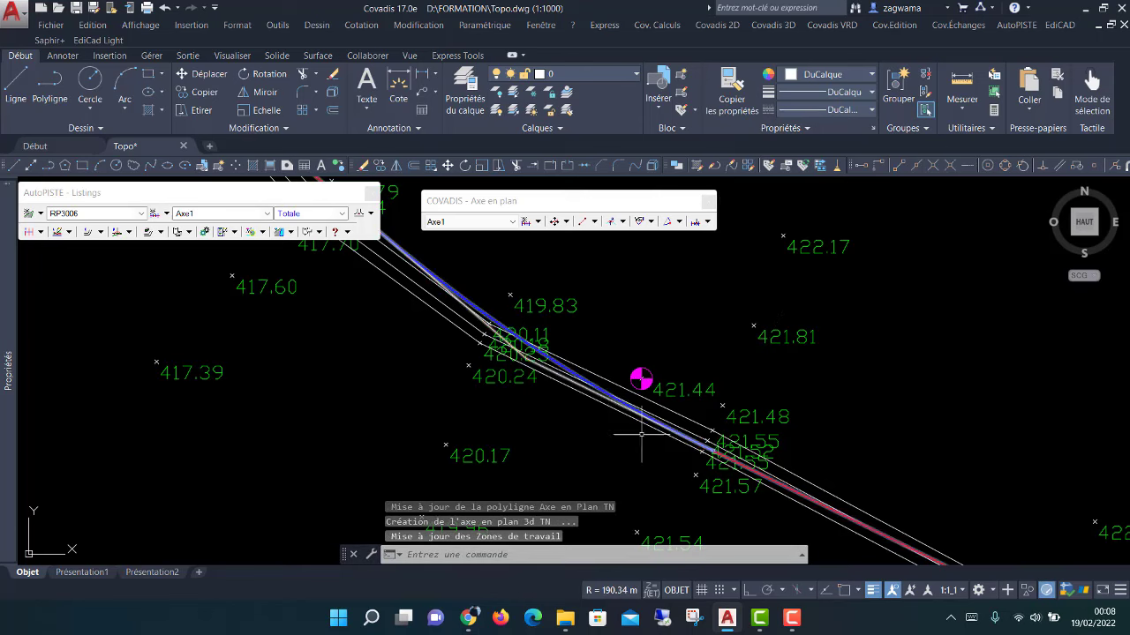
Change the new arc's radius from 186.909 m to 200 m.
{"action": "left_click", "coordinate": [497, 321]}
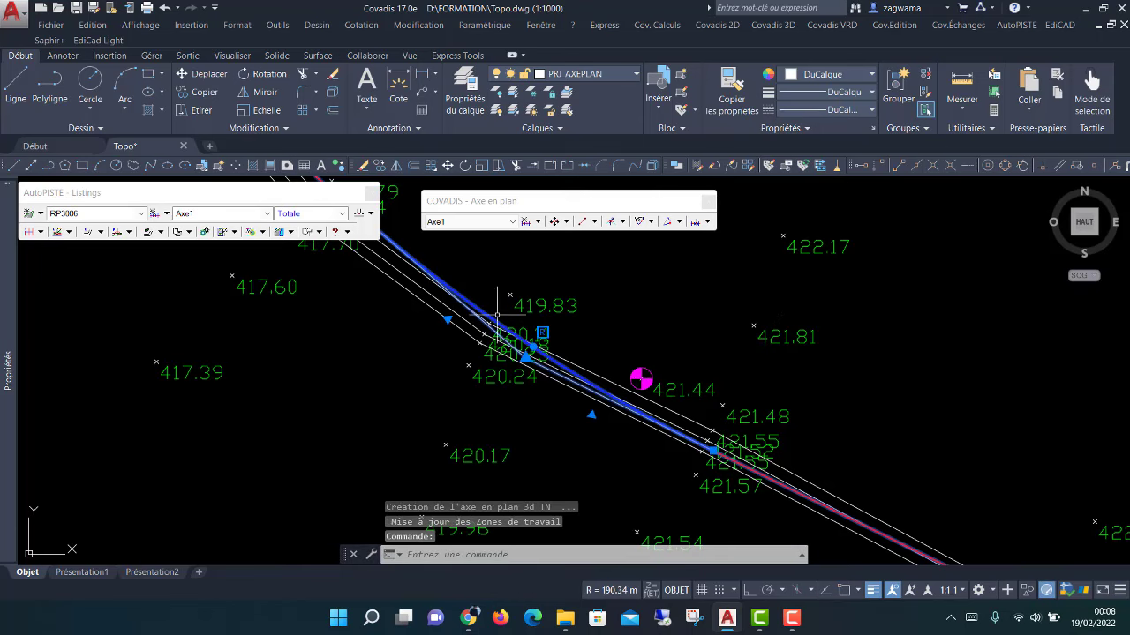
{"action": "scroll", "coordinate": [529, 327], "scroll_direction": "down", "scroll_amount": 2}
{"action": "scroll", "coordinate": [547, 335], "scroll_direction": "up", "scroll_amount": 2}
{"action": "scroll", "coordinate": [554, 338], "scroll_direction": "up", "scroll_amount": 2}
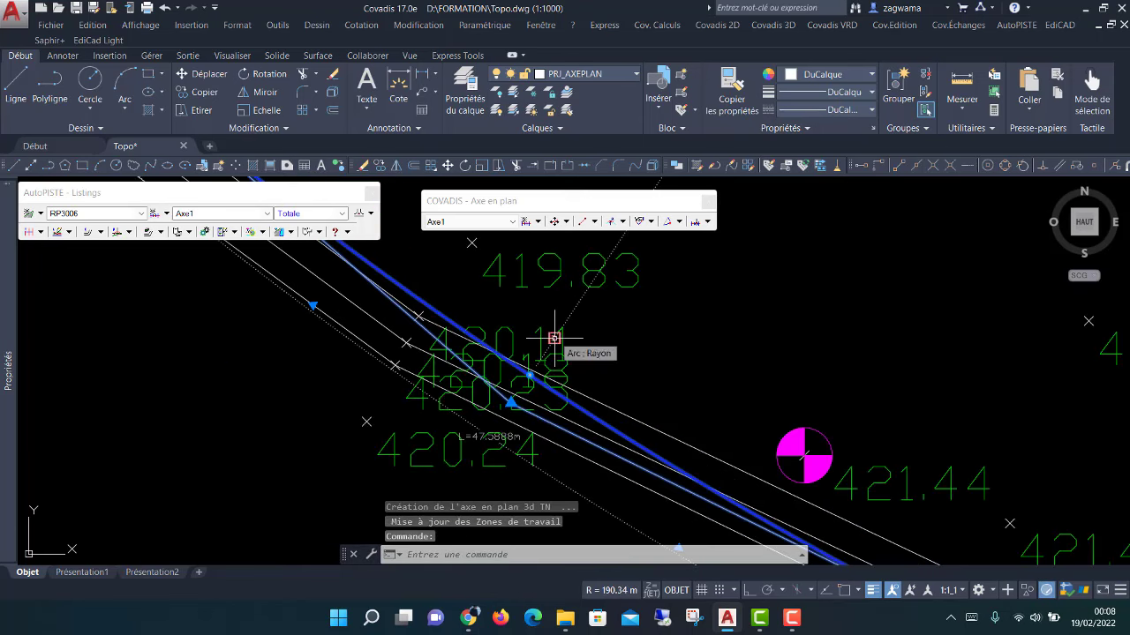
{"action": "left_click", "coordinate": [554, 338]}
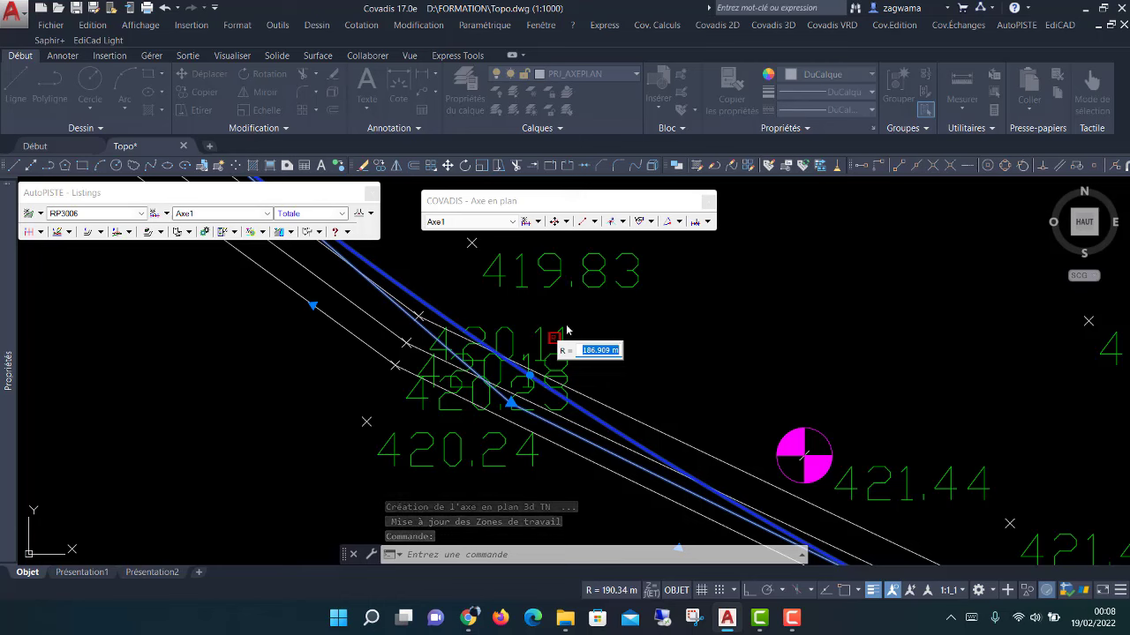
{"action": "type", "text": "200"}
{"action": "key", "text": "Return"}
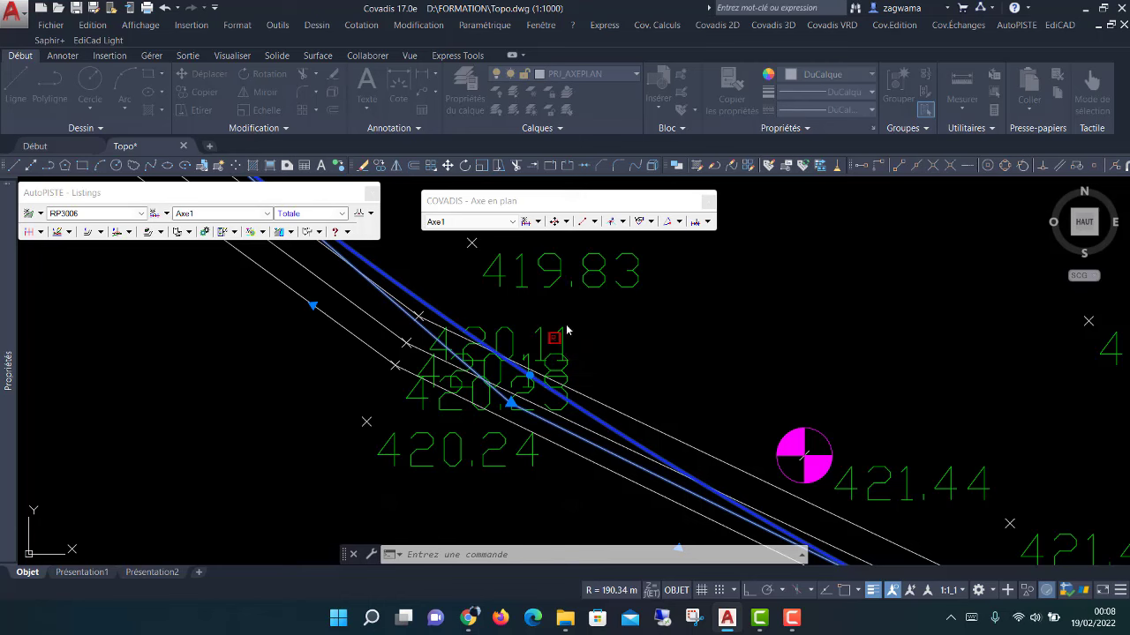
{"action": "scroll", "coordinate": [591, 326], "scroll_direction": "down", "scroll_amount": 2}
{"action": "scroll", "coordinate": [657, 386], "scroll_direction": "down", "scroll_amount": 3}
{"action": "scroll", "coordinate": [658, 385], "scroll_direction": "down", "scroll_amount": 2}
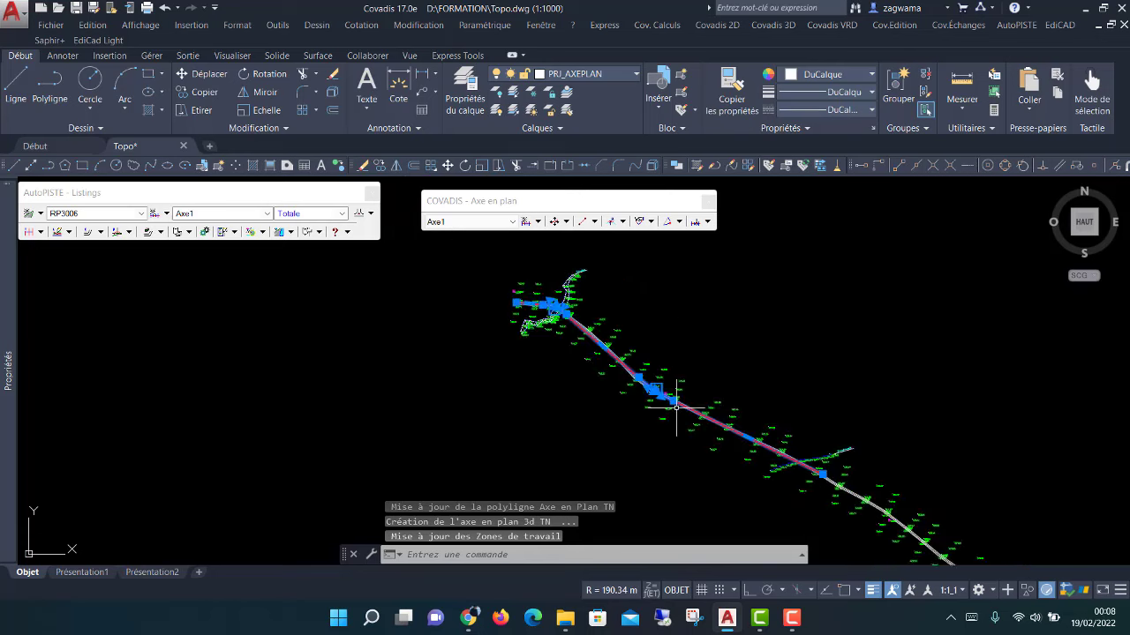
{"action": "scroll", "coordinate": [671, 406], "scroll_direction": "down", "scroll_amount": 1}
{"action": "key", "text": "Escape"}
{"action": "scroll", "coordinate": [639, 429], "scroll_direction": "up", "scroll_amount": 2}
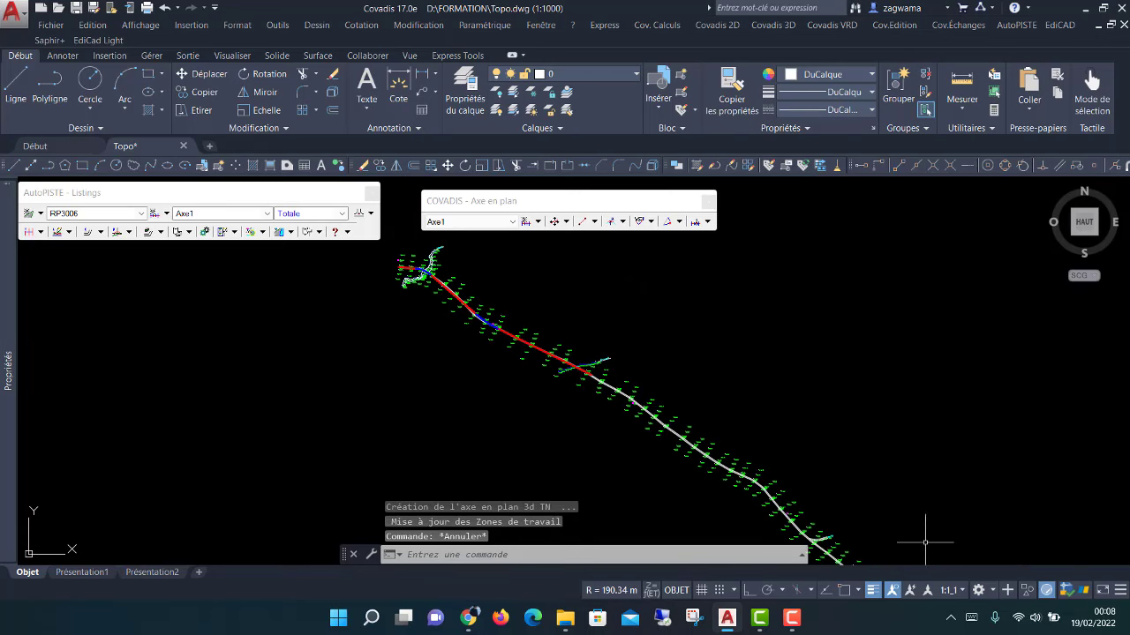
{"action": "scroll", "coordinate": [830, 494], "scroll_direction": "down", "scroll_amount": 2}
Tabulate Axe1 perpendicularly at 20 m intervals, giving 23 stations from 0 to 434.724 m.
{"action": "mouse_move", "coordinate": [739, 454]}
{"action": "middle_mouse_down"}
{"action": "mouse_move", "coordinate": [713, 348]}
{"action": "mouse_move", "coordinate": [713, 395]}
{"action": "middle_mouse_up"}
{"action": "scroll", "coordinate": [741, 415], "scroll_direction": "down", "scroll_amount": 1}
{"action": "scroll", "coordinate": [661, 383], "scroll_direction": "up", "scroll_amount": 2}
{"action": "scroll", "coordinate": [660, 383], "scroll_direction": "up", "scroll_amount": 2}
{"action": "scroll", "coordinate": [648, 360], "scroll_direction": "up", "scroll_amount": 2}
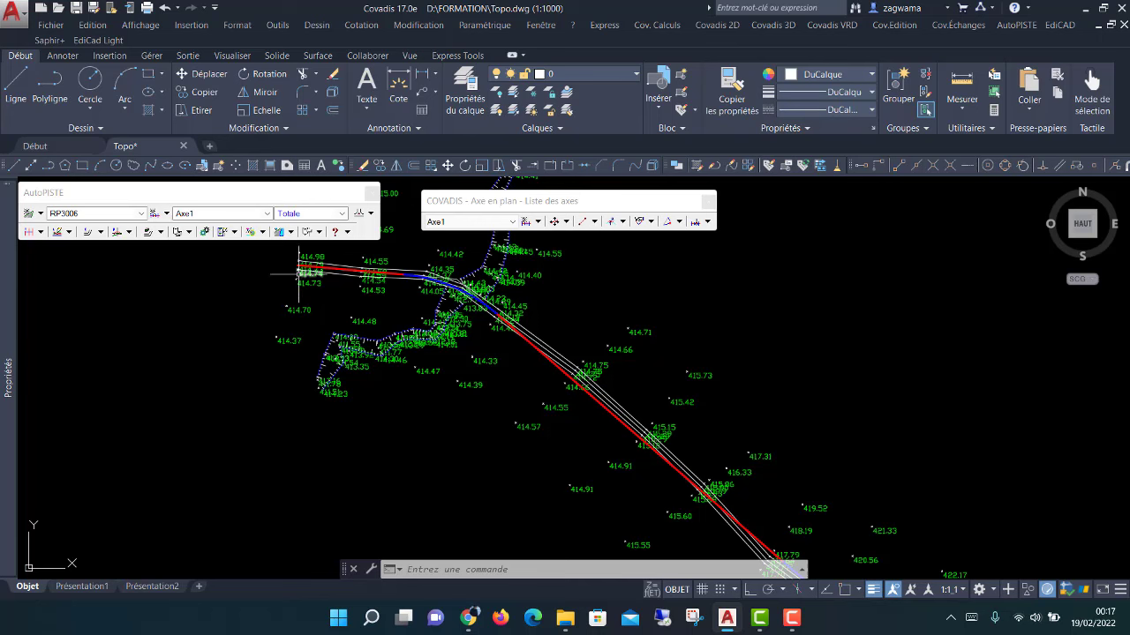
{"action": "left_click", "coordinate": [44, 234]}
{"action": "left_click", "coordinate": [44, 265]}
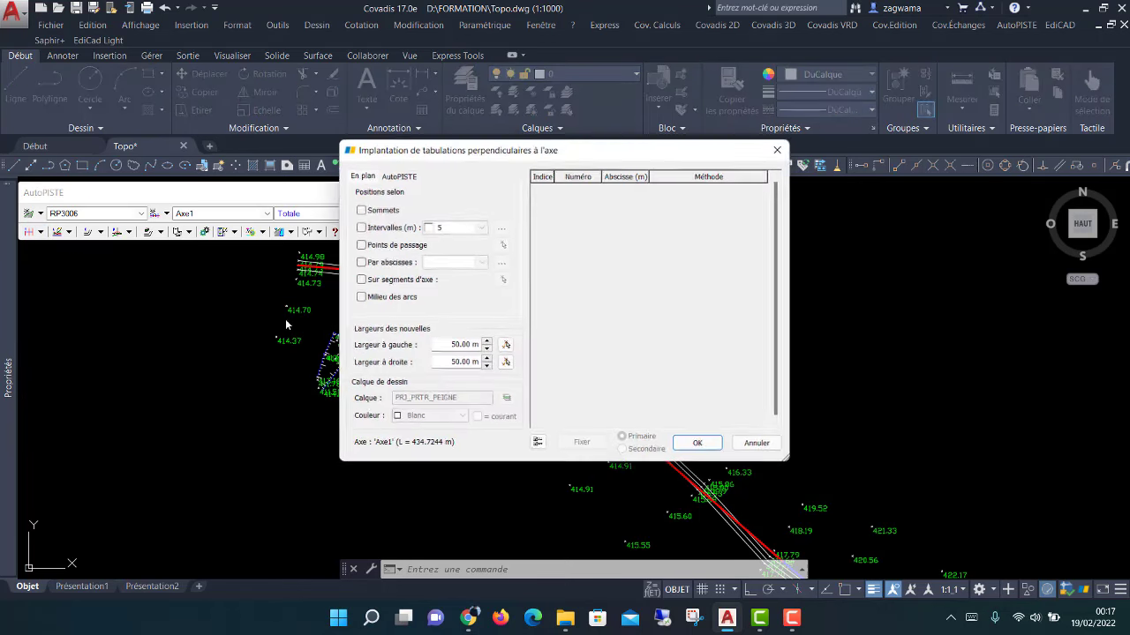
{"action": "left_click_drag", "start_coordinate": [503, 152], "coordinate": [751, 90]}
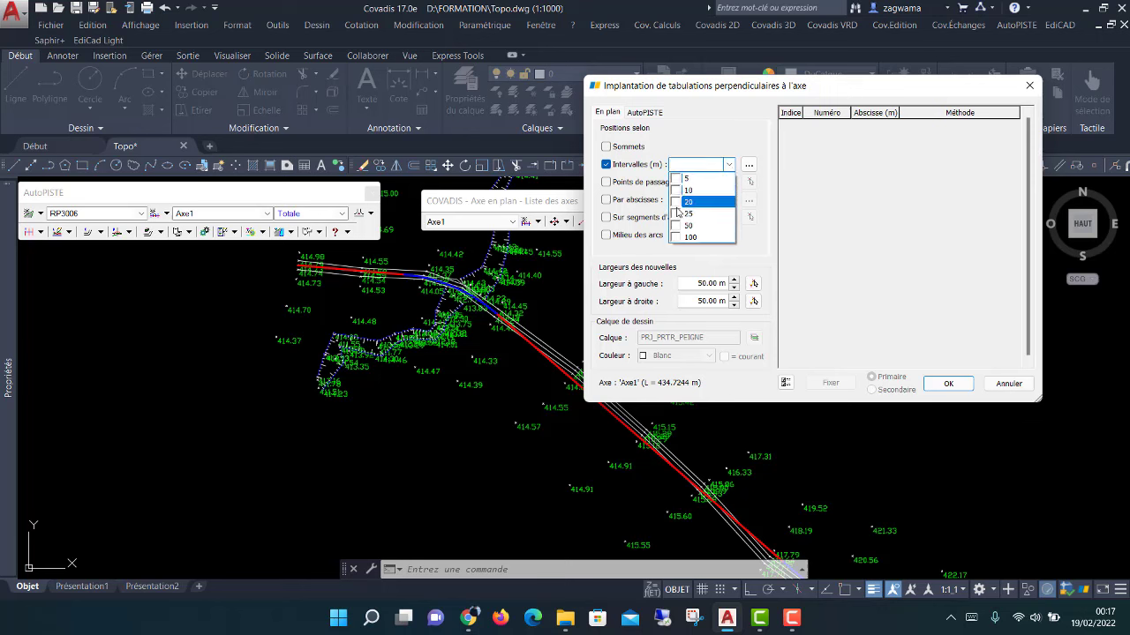
{"action": "left_click", "coordinate": [687, 202]}
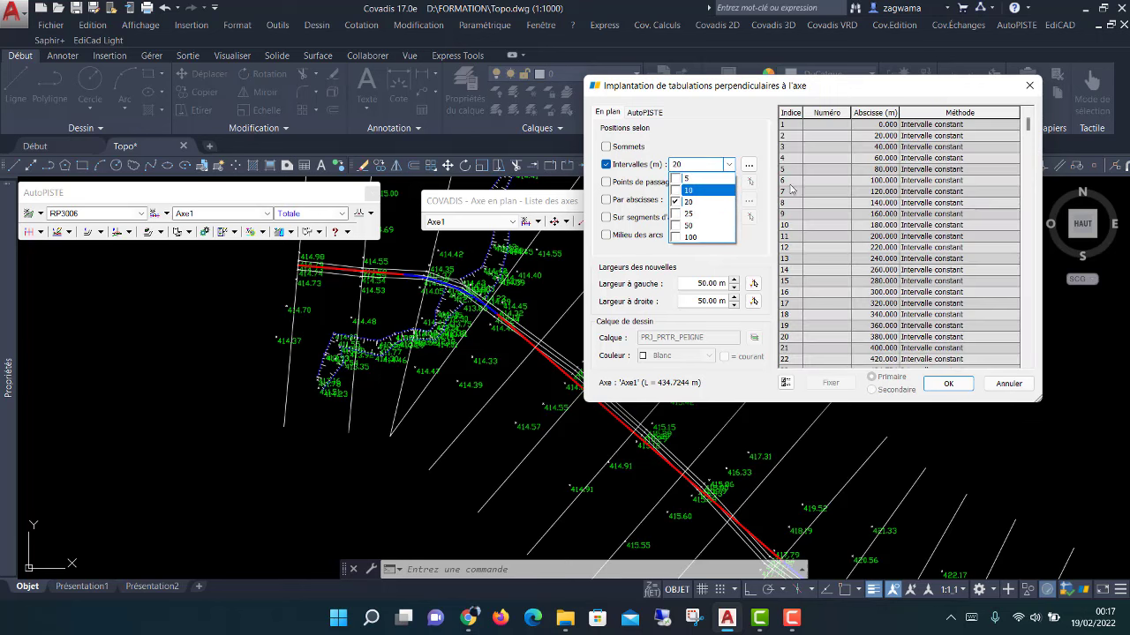
{"action": "left_click", "coordinate": [1029, 131]}
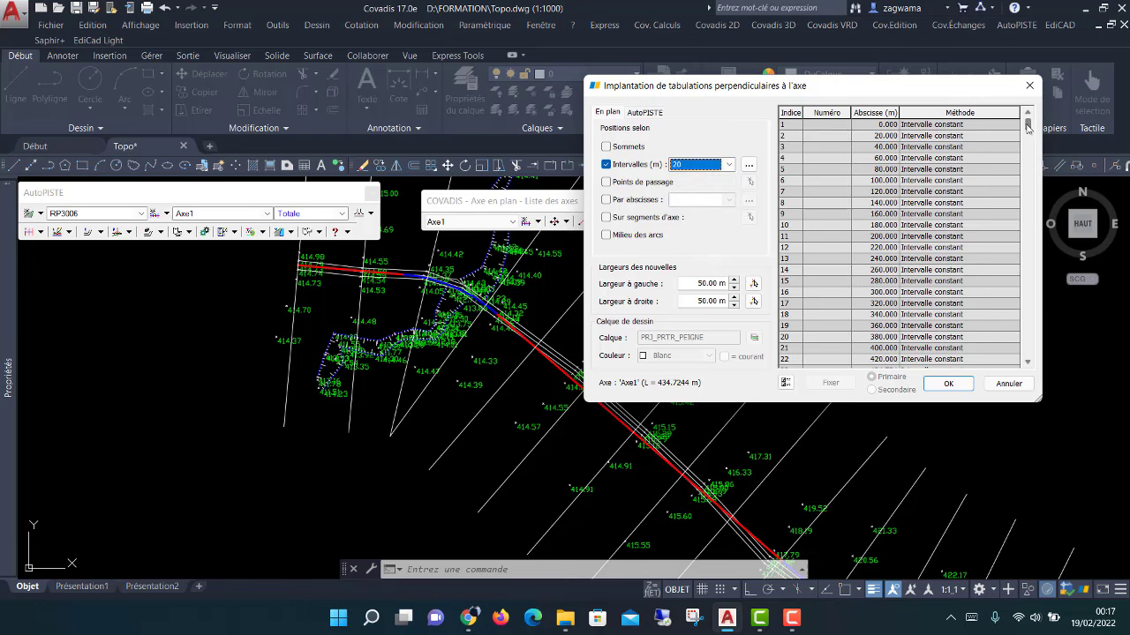
{"action": "left_click_drag", "start_coordinate": [1027, 129], "coordinate": [1010, 312]}
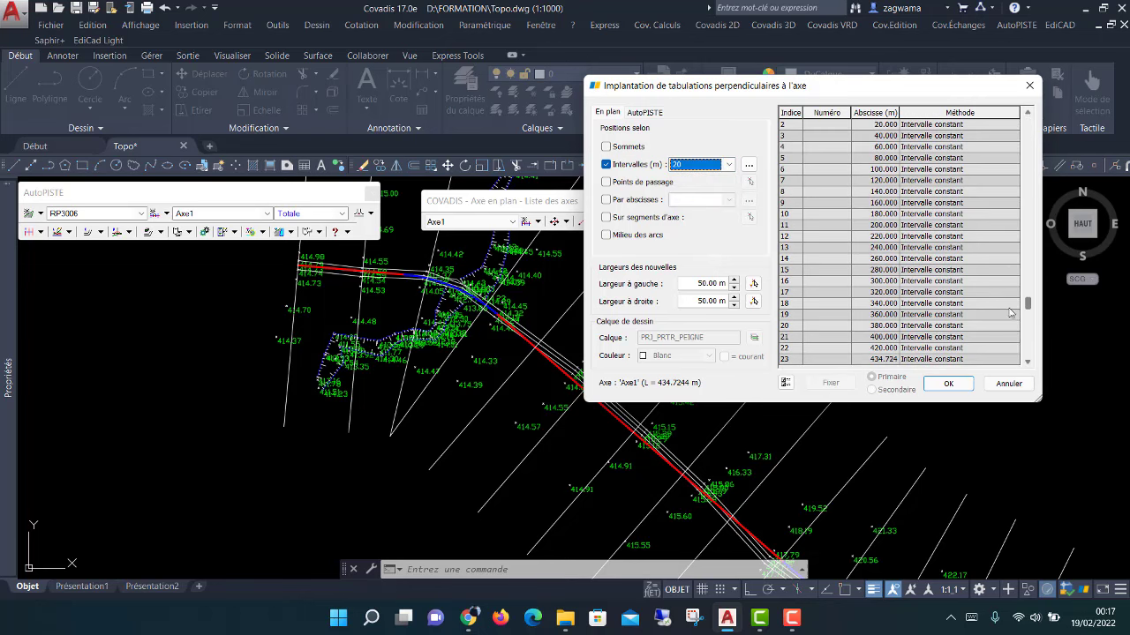
{"action": "left_click", "coordinate": [945, 386]}
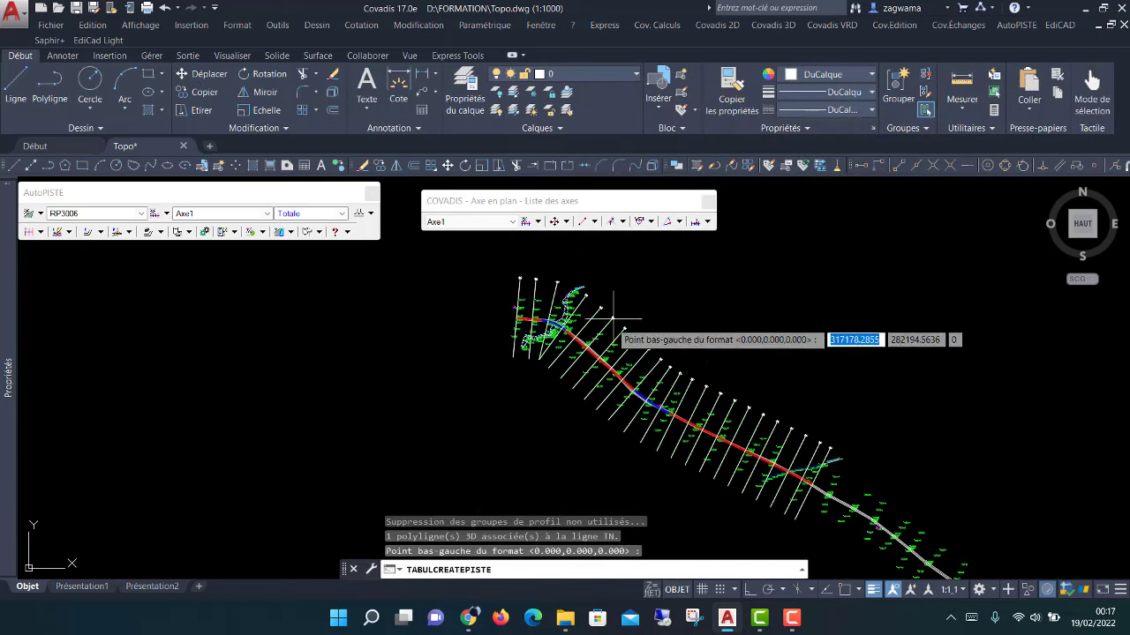
Undo the 20 m tabulations and reopen the Tabuler l'axe perpendicular tabulation settings.
{"action": "scroll", "coordinate": [741, 397], "scroll_direction": "up", "scroll_amount": 3}
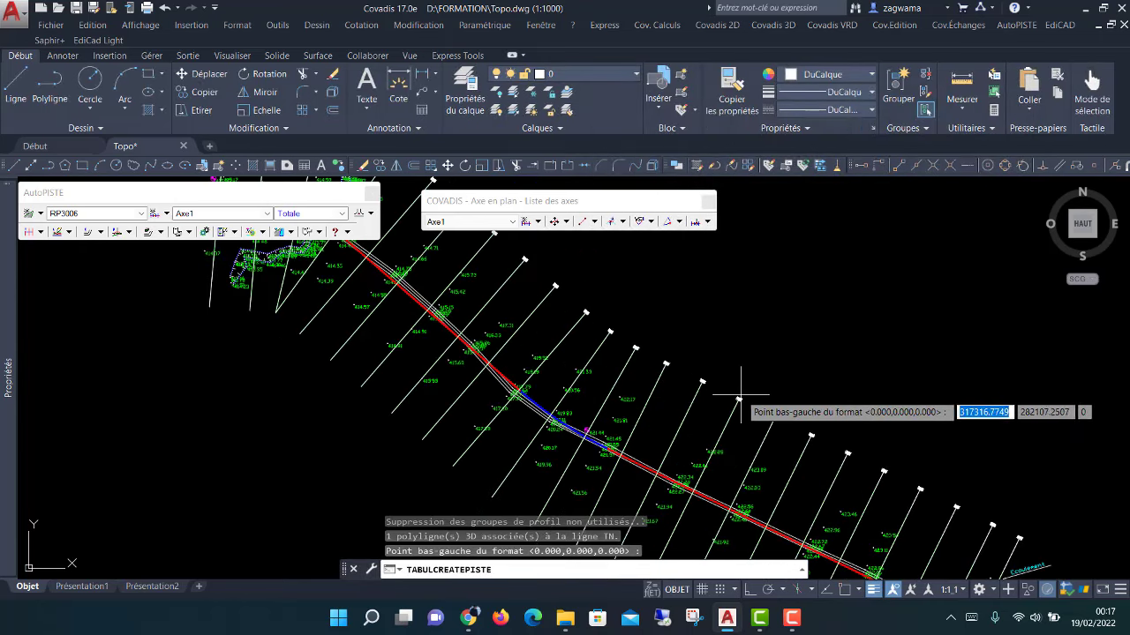
{"action": "key", "text": "Escape"}
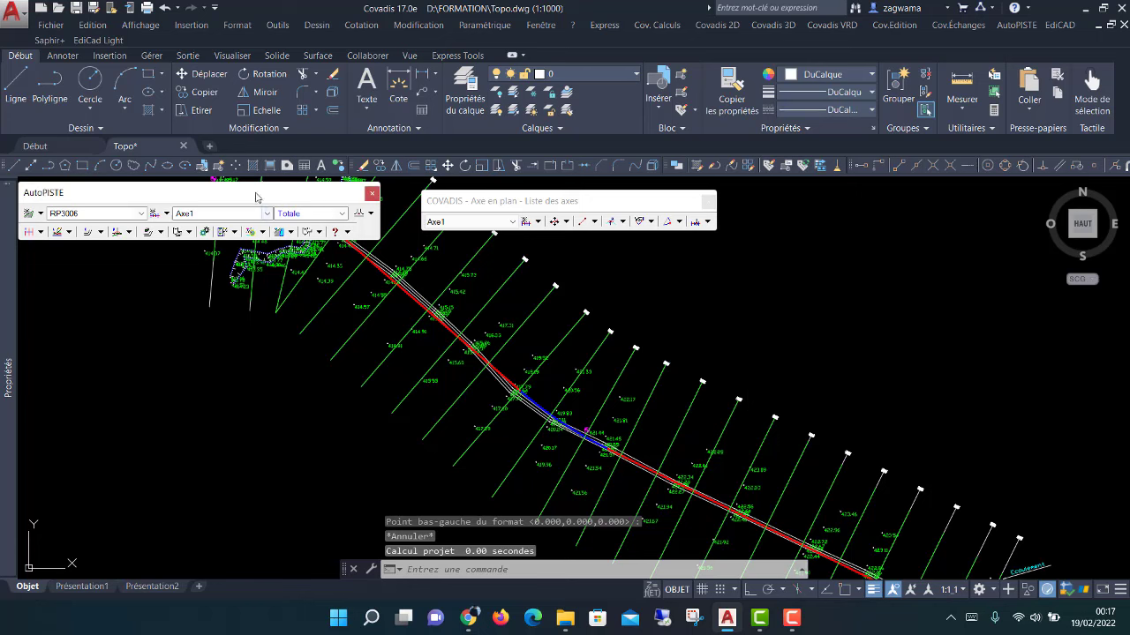
{"action": "left_click", "coordinate": [165, 10]}
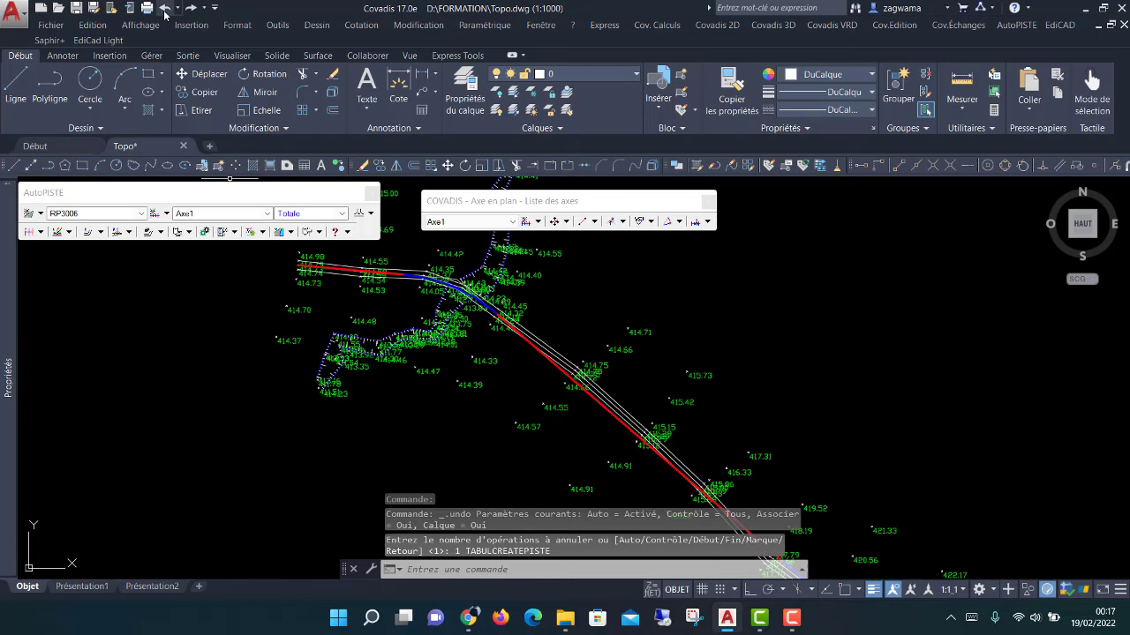
{"action": "left_click", "coordinate": [39, 233]}
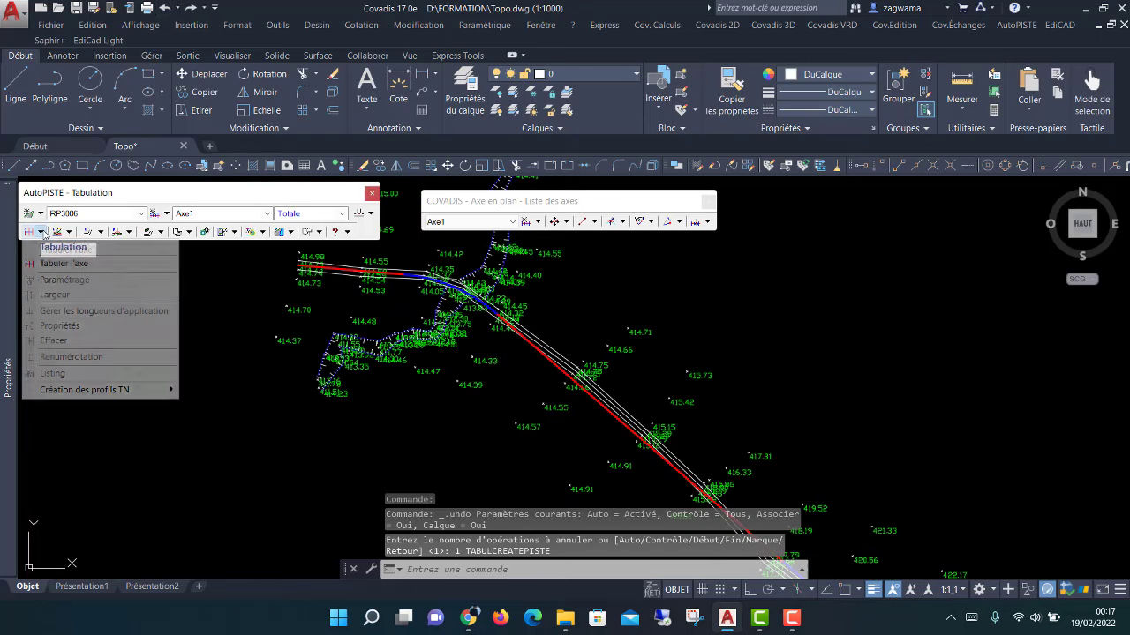
{"action": "left_click", "coordinate": [62, 262]}
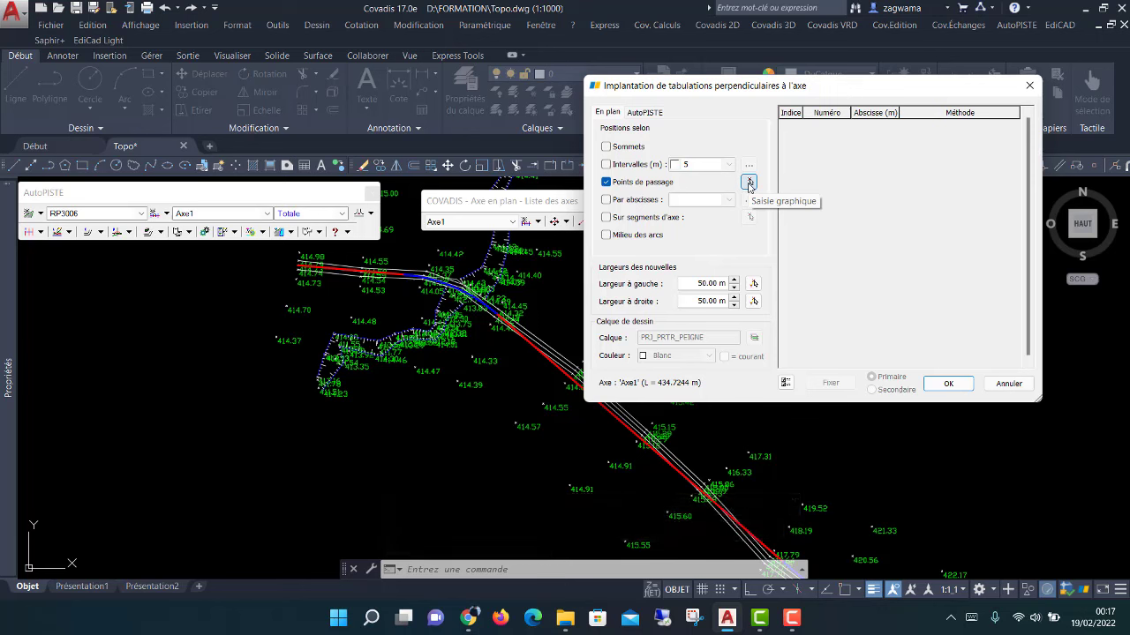
Pick the first three cross-section passage points near the start of Axe1.
{"action": "left_click", "coordinate": [749, 184]}
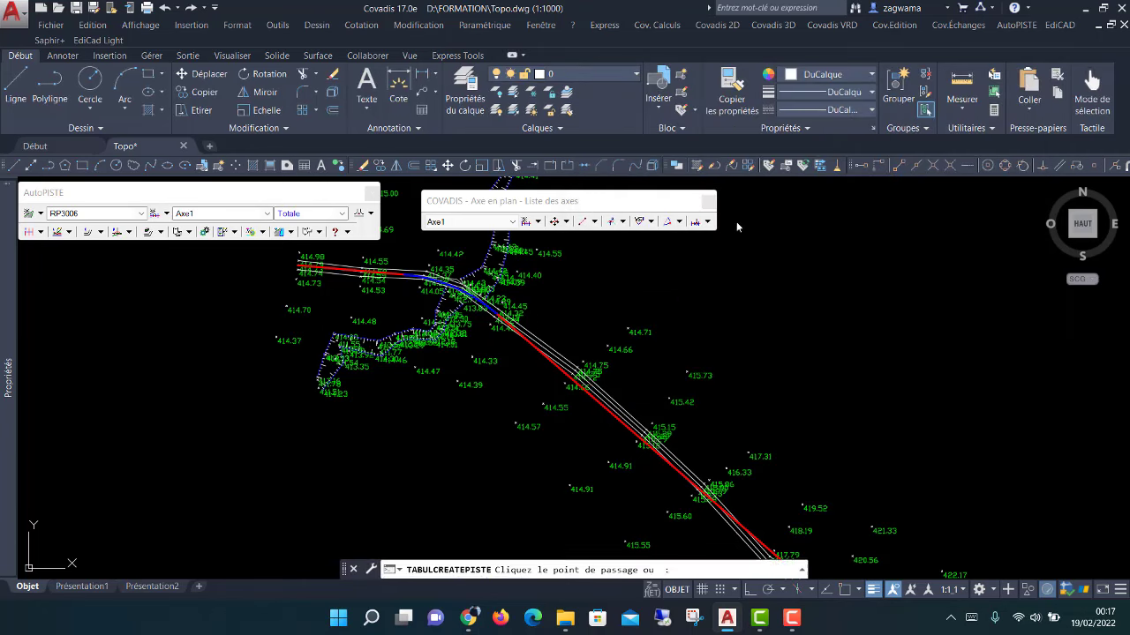
{"action": "middle_click_drag", "start_coordinate": [318, 288], "coordinate": [373, 349]}
{"action": "scroll", "coordinate": [352, 335], "scroll_direction": "up", "scroll_amount": 1}
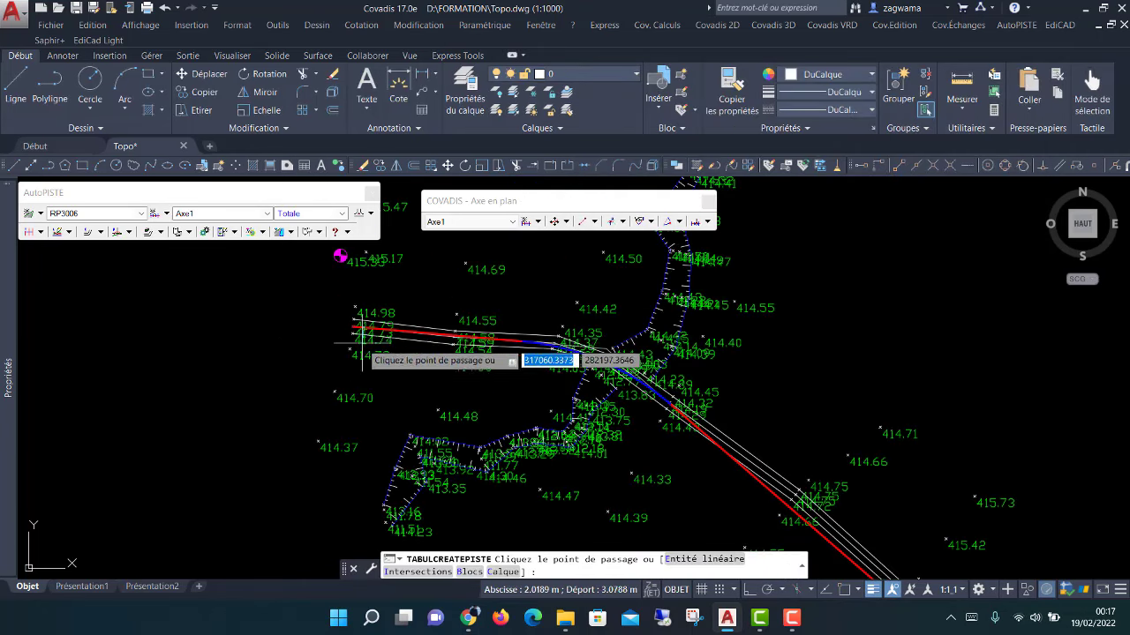
{"action": "scroll", "coordinate": [349, 322], "scroll_direction": "up", "scroll_amount": 3}
{"action": "scroll", "coordinate": [346, 314], "scroll_direction": "up", "scroll_amount": 2}
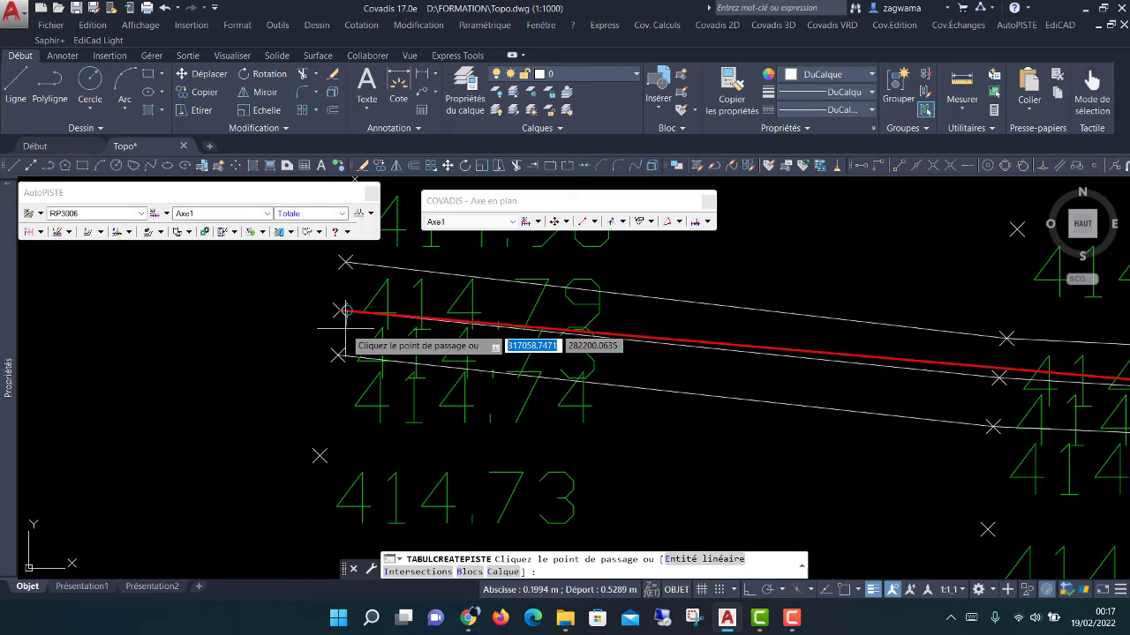
{"action": "key", "text": "F3"}
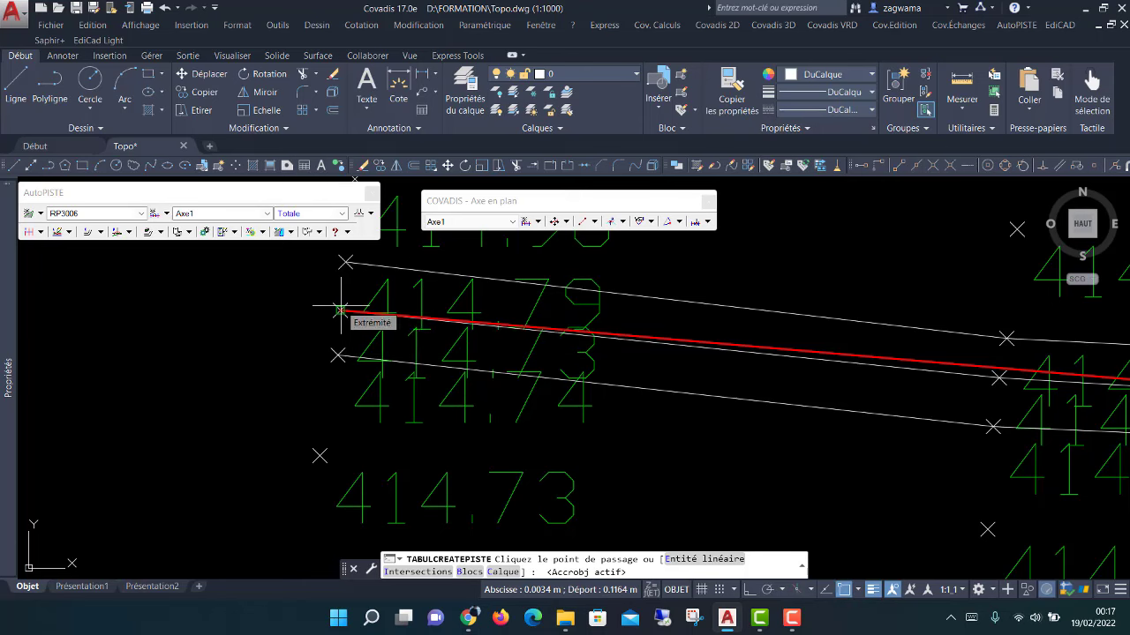
{"action": "scroll", "coordinate": [341, 313], "scroll_direction": "down", "scroll_amount": 5}
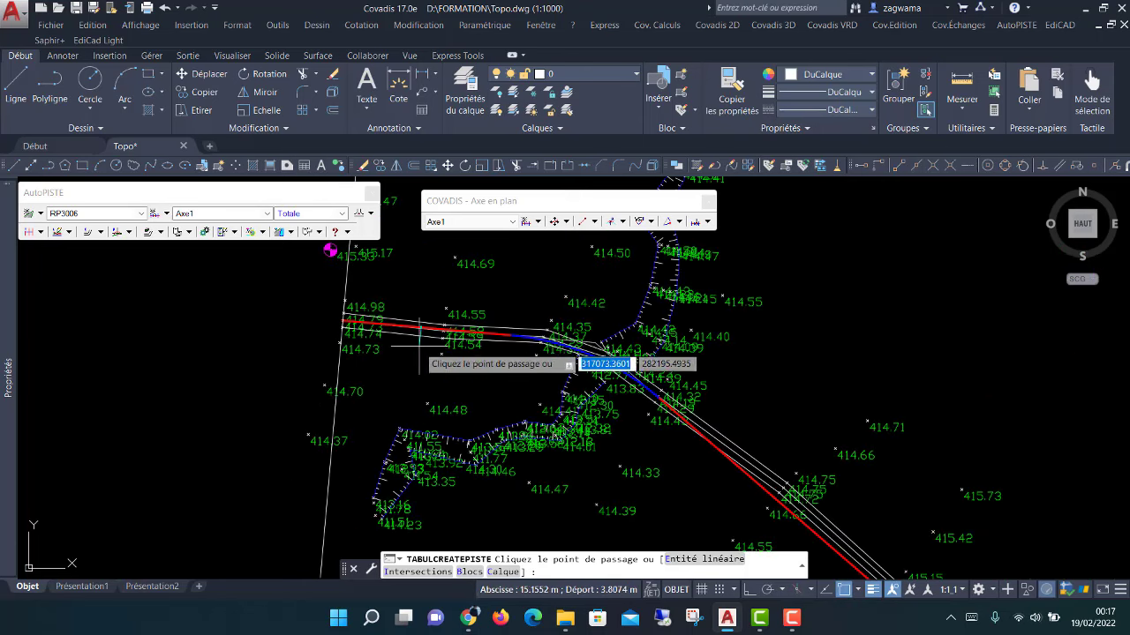
{"action": "key", "text": "F3"}
{"action": "scroll", "coordinate": [426, 342], "scroll_direction": "up", "scroll_amount": 5}
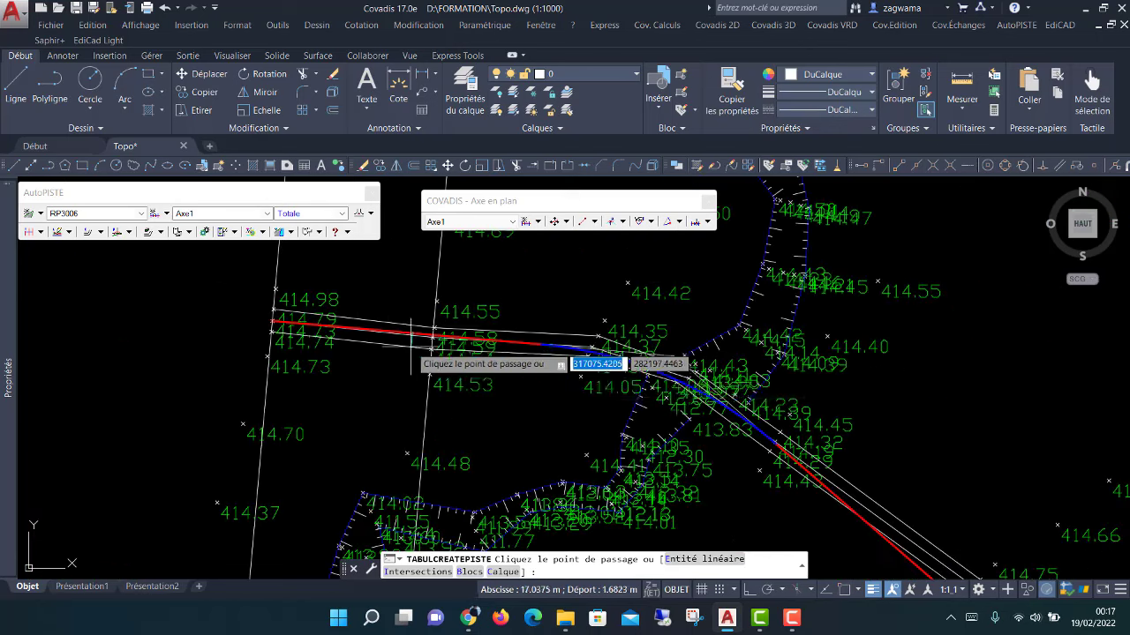
{"action": "scroll", "coordinate": [547, 346], "scroll_direction": "down", "scroll_amount": 3}
{"action": "scroll", "coordinate": [706, 398], "scroll_direction": "up", "scroll_amount": 2}
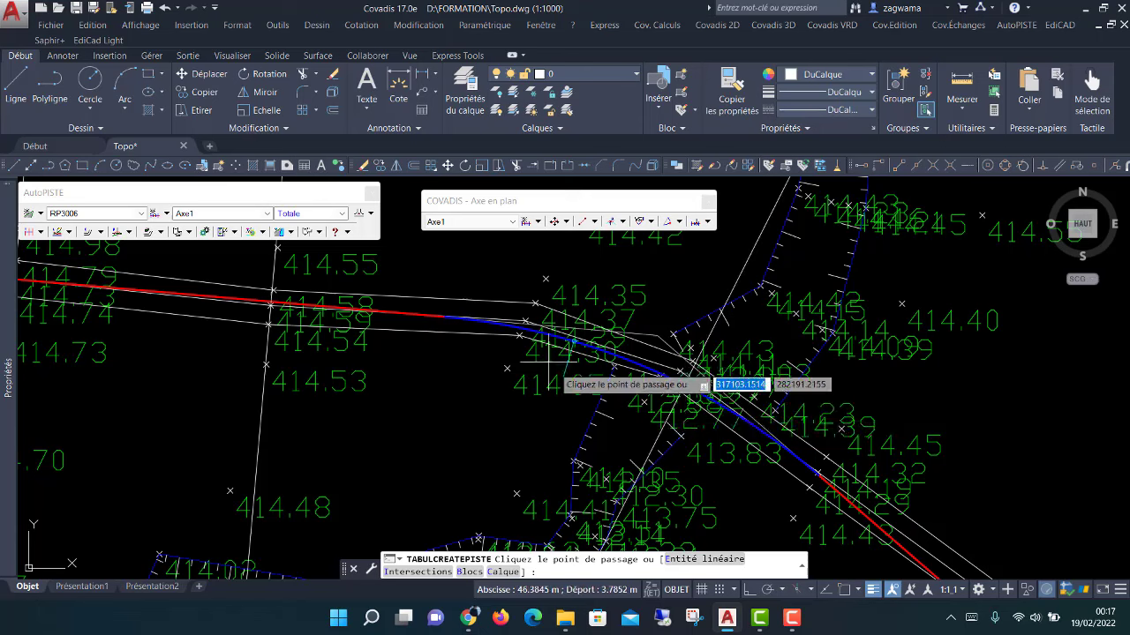
{"action": "scroll", "coordinate": [600, 382], "scroll_direction": "down", "scroll_amount": 4}
{"action": "scroll", "coordinate": [635, 388], "scroll_direction": "up", "scroll_amount": 3}
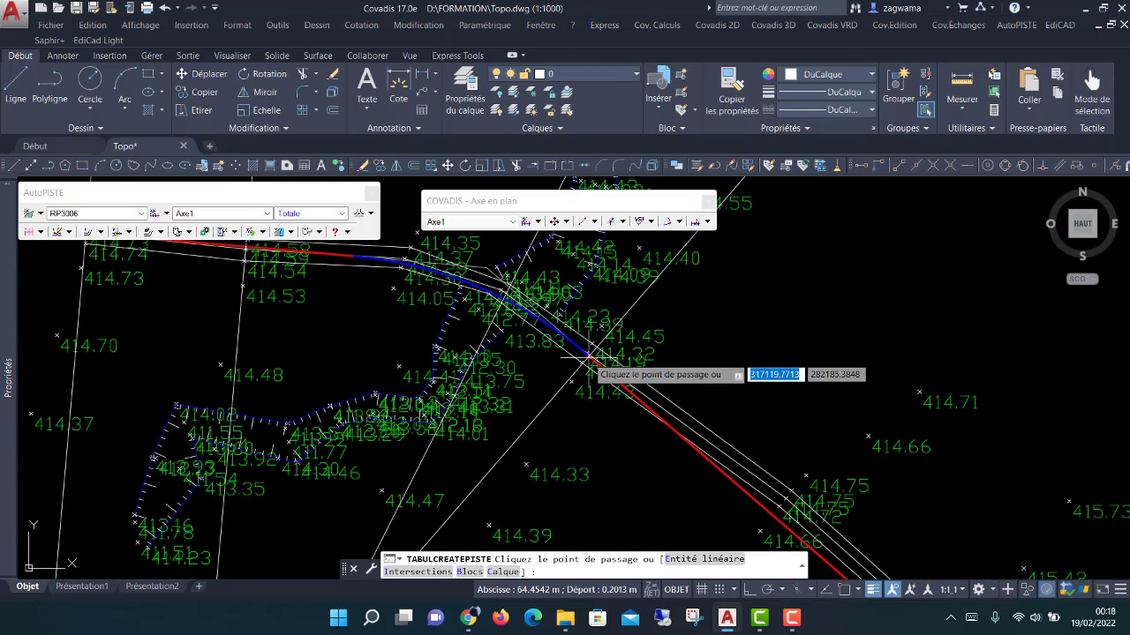
{"action": "scroll", "coordinate": [794, 424], "scroll_direction": "down", "scroll_amount": 3}
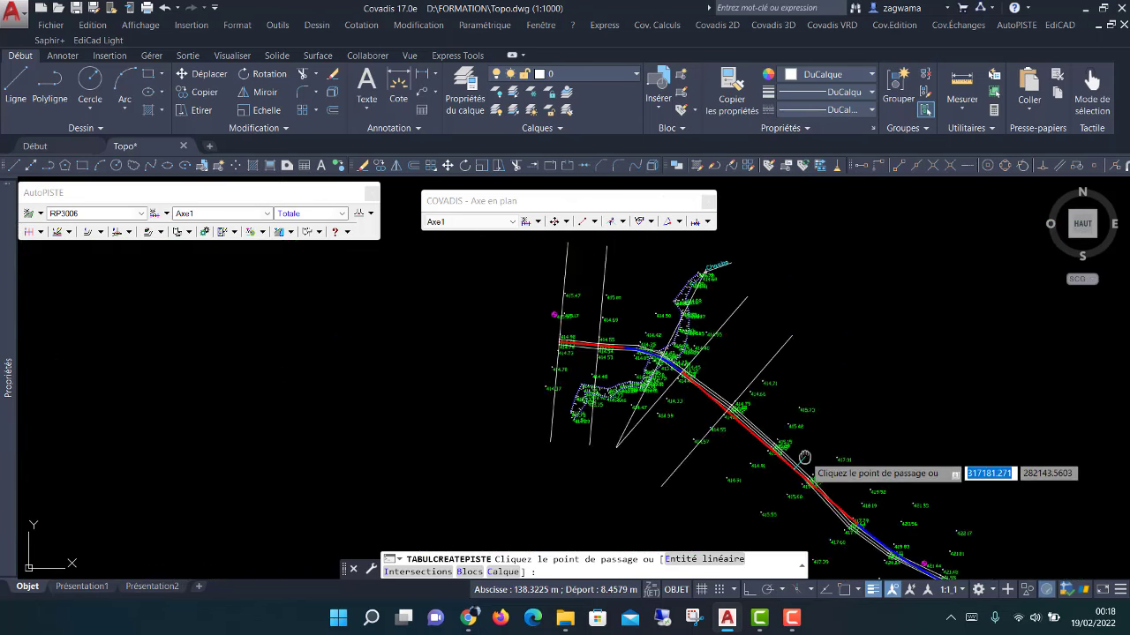
{"action": "scroll", "coordinate": [706, 398], "scroll_direction": "up", "scroll_amount": 2}
{"action": "left_click", "coordinate": [679, 361]}
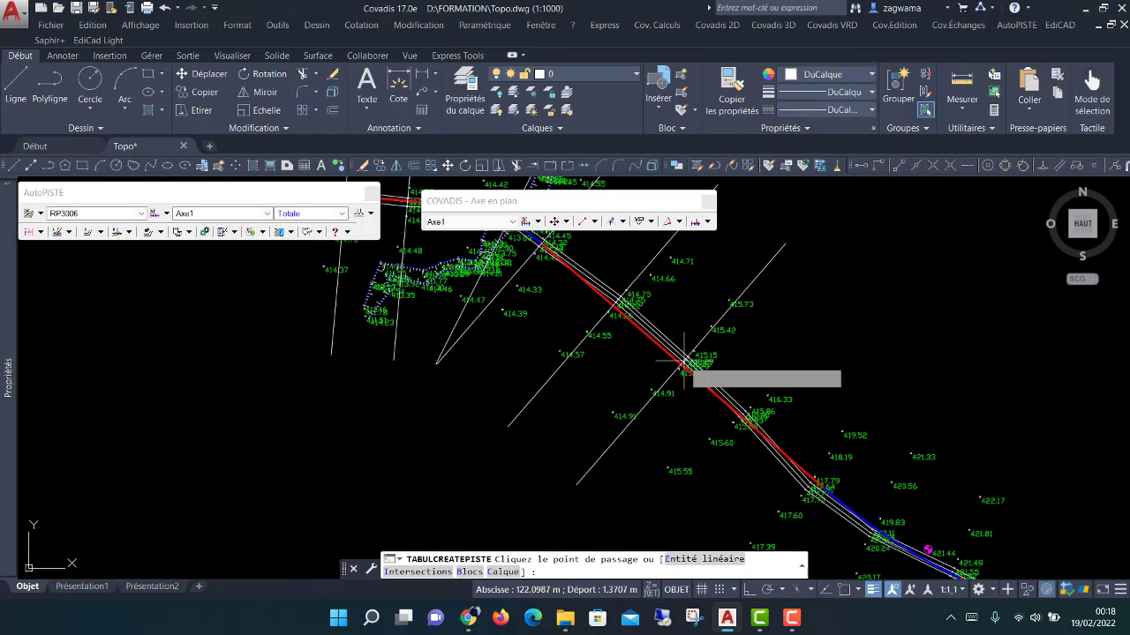
{"action": "left_click", "coordinate": [746, 416]}
{"action": "left_click", "coordinate": [814, 459]}
Add another passage point further down Axe1 and bring the next stretch into view.
{"action": "scroll", "coordinate": [803, 458], "scroll_direction": "up", "scroll_amount": 1}
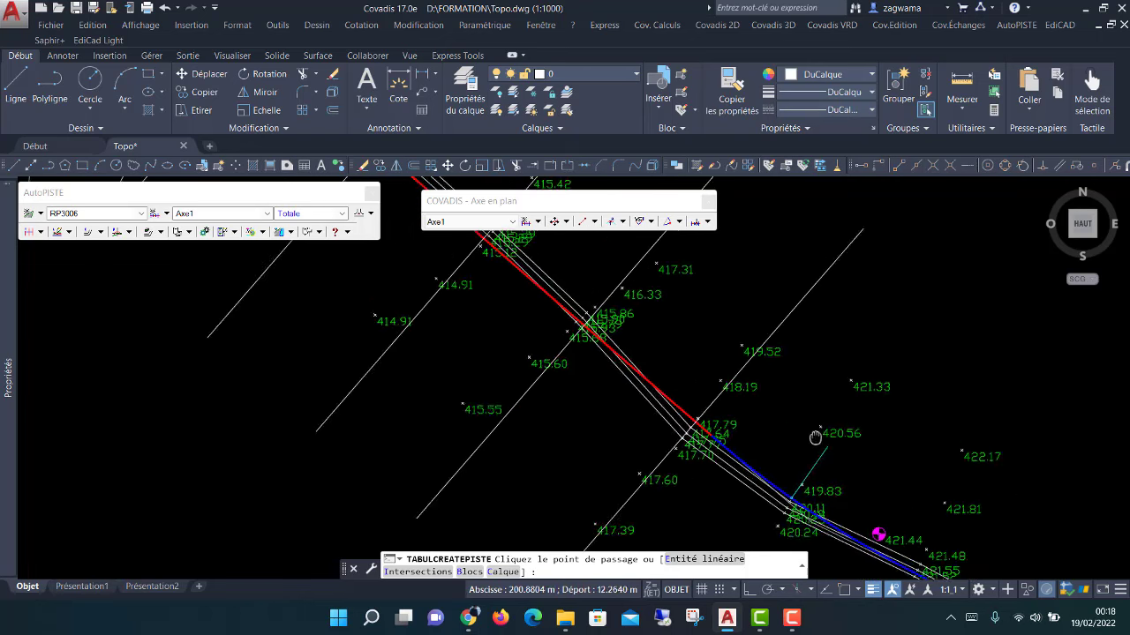
{"action": "scroll", "coordinate": [670, 380], "scroll_direction": "up", "scroll_amount": 1}
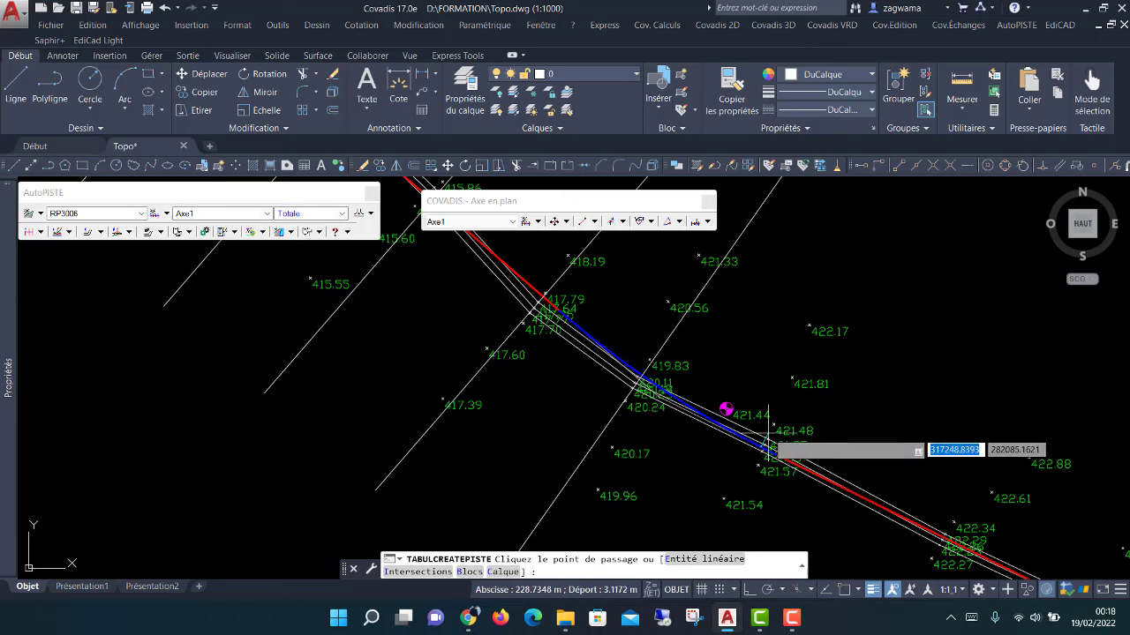
{"action": "scroll", "coordinate": [767, 406], "scroll_direction": "down", "scroll_amount": 3}
{"action": "scroll", "coordinate": [816, 397], "scroll_direction": "up", "scroll_amount": 1}
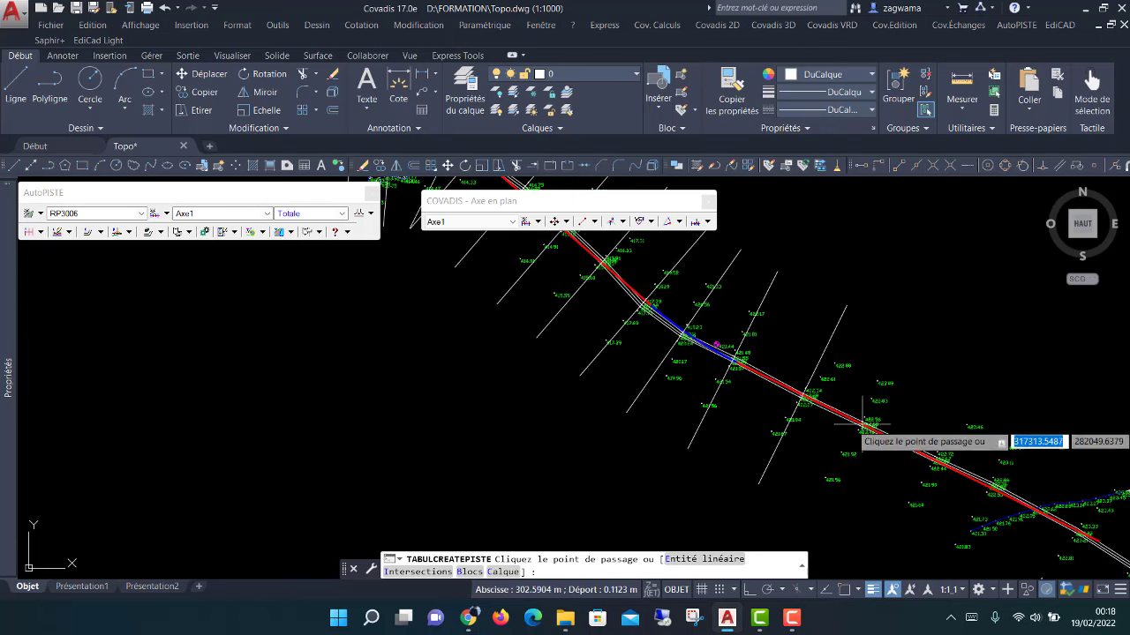
{"action": "left_click", "coordinate": [866, 426]}
{"action": "middle_click_drag", "start_coordinate": [933, 459], "coordinate": [686, 335]}
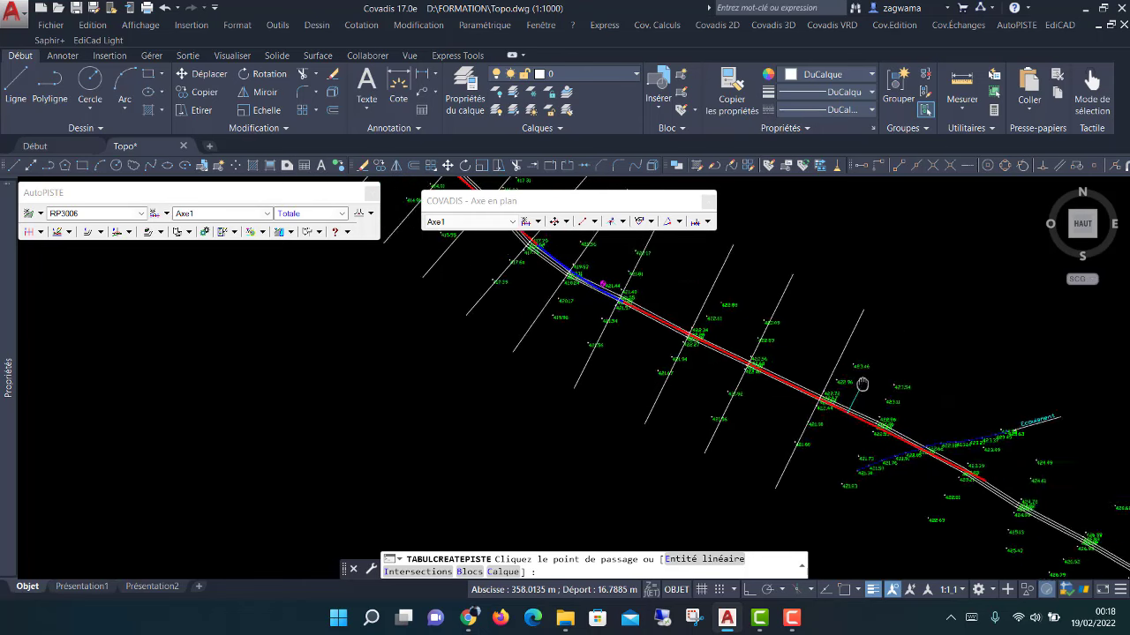
{"action": "scroll", "coordinate": [746, 359], "scroll_direction": "up", "scroll_amount": 2}
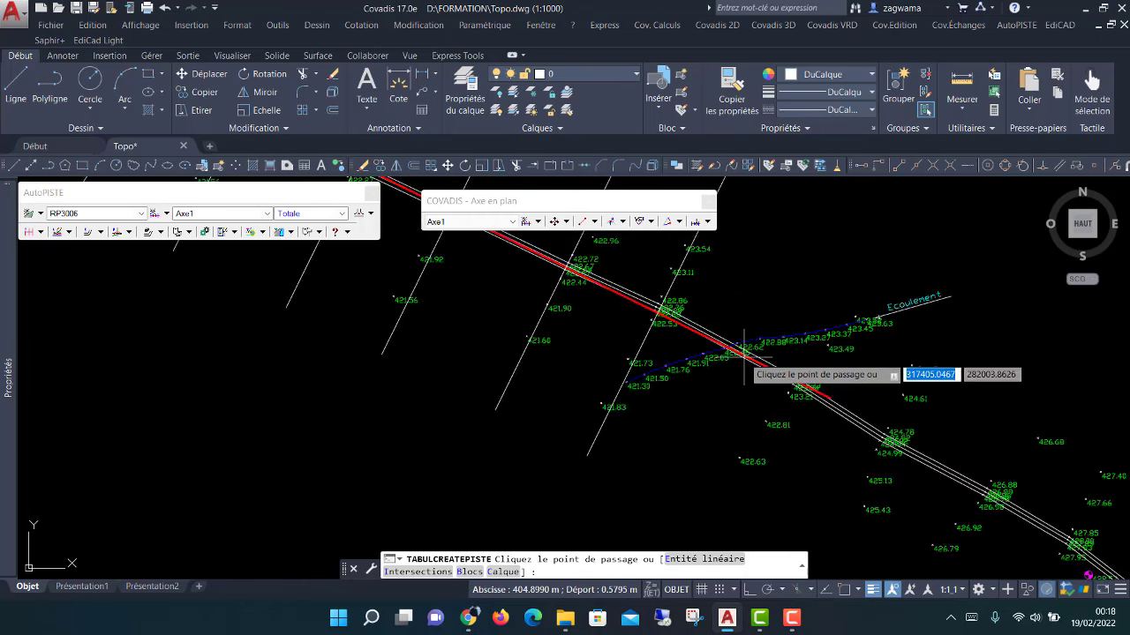
{"action": "scroll", "coordinate": [713, 344], "scroll_direction": "up", "scroll_amount": 5}
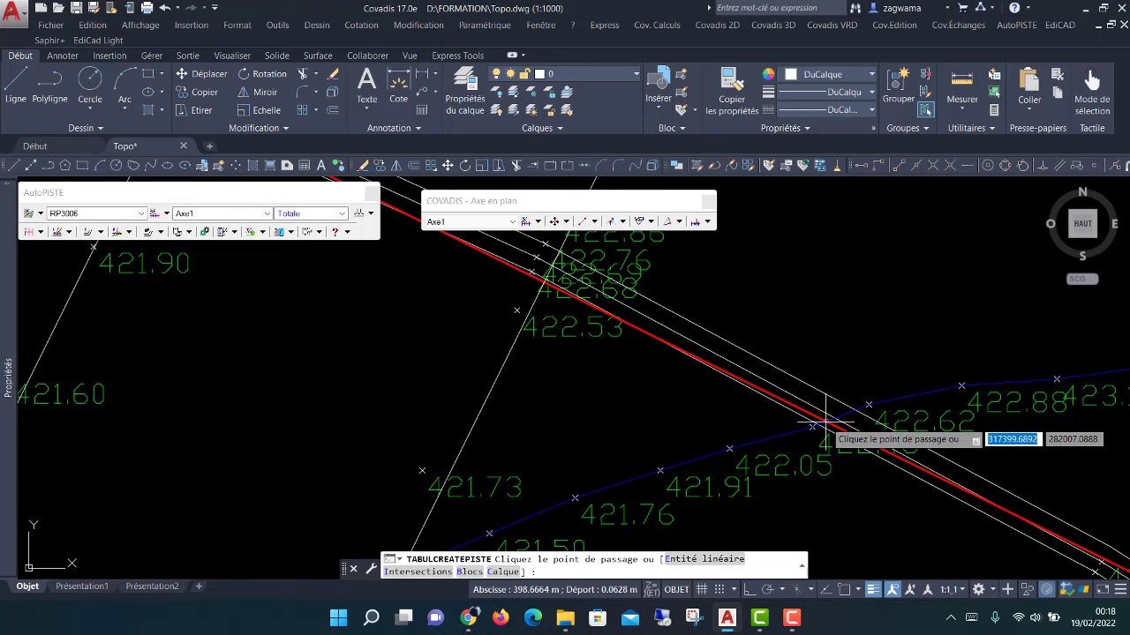
{"action": "scroll", "coordinate": [727, 344], "scroll_direction": "down", "scroll_amount": 5}
{"action": "scroll", "coordinate": [629, 280], "scroll_direction": "down", "scroll_amount": 2}
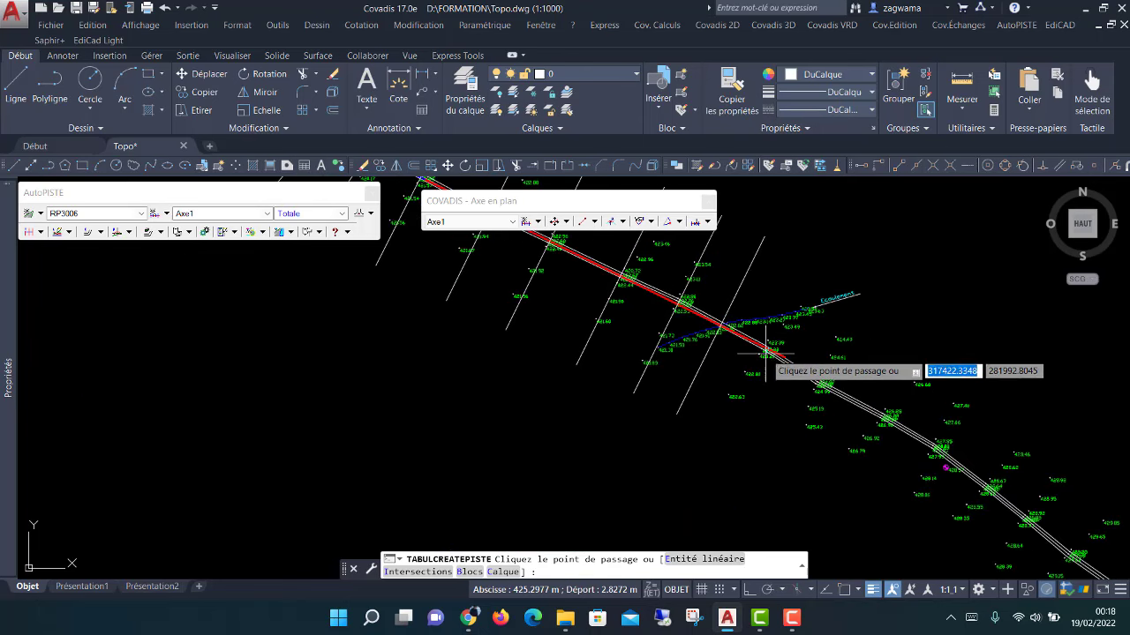
{"action": "scroll", "coordinate": [789, 356], "scroll_direction": "up", "scroll_amount": 8}
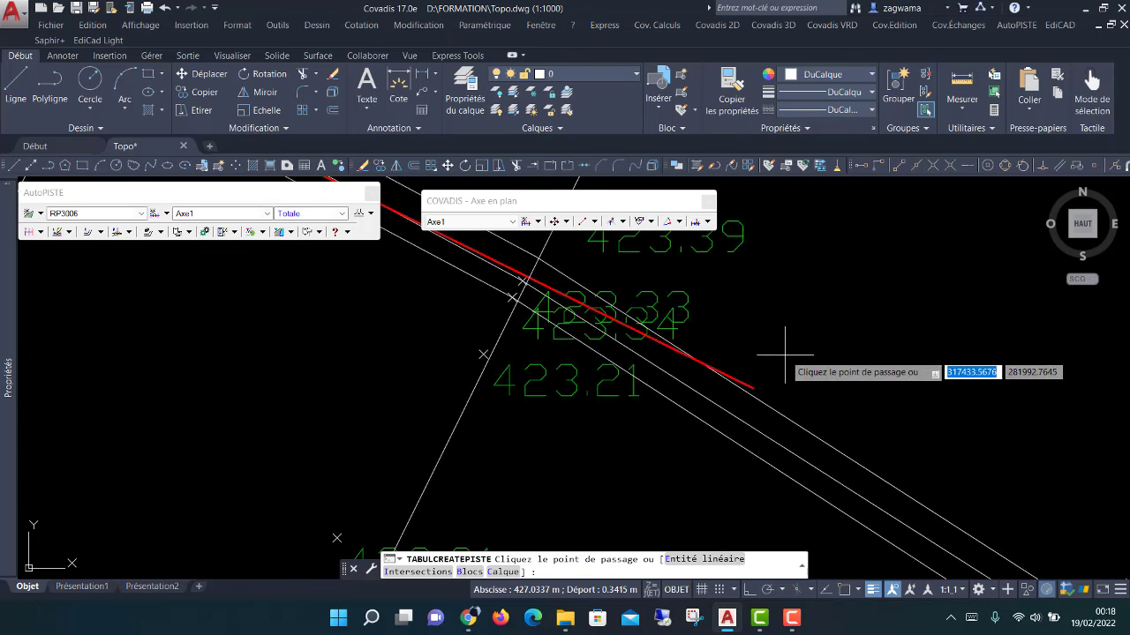
{"action": "scroll", "coordinate": [746, 393], "scroll_direction": "up", "scroll_amount": 2}
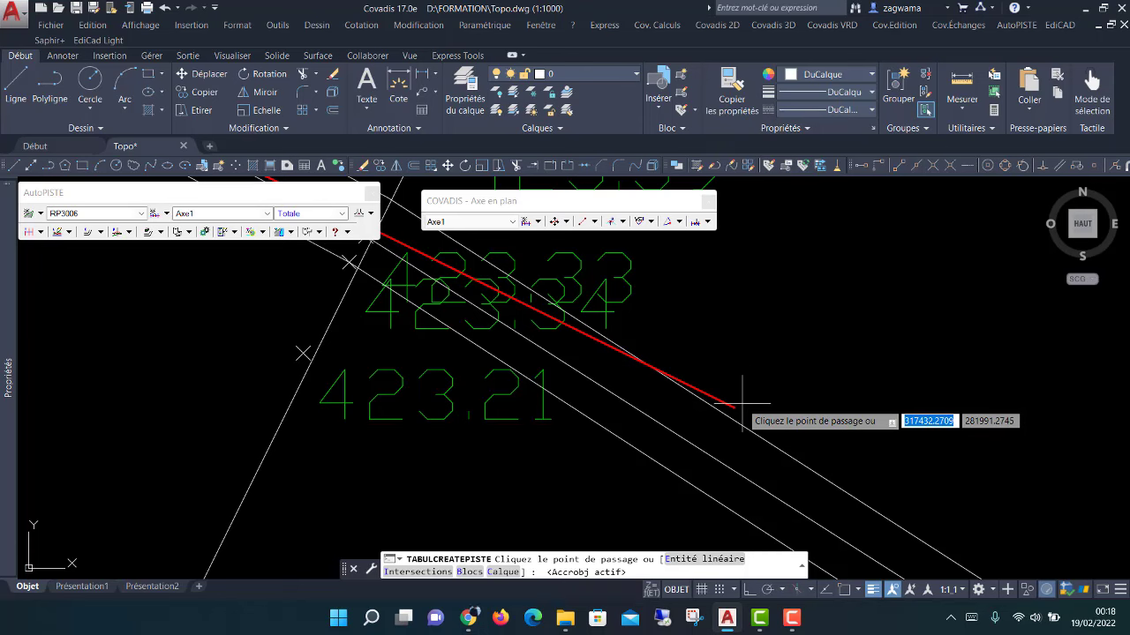
{"action": "scroll", "coordinate": [750, 388], "scroll_direction": "down", "scroll_amount": 4}
{"action": "scroll", "coordinate": [750, 388], "scroll_direction": "down", "scroll_amount": 4}
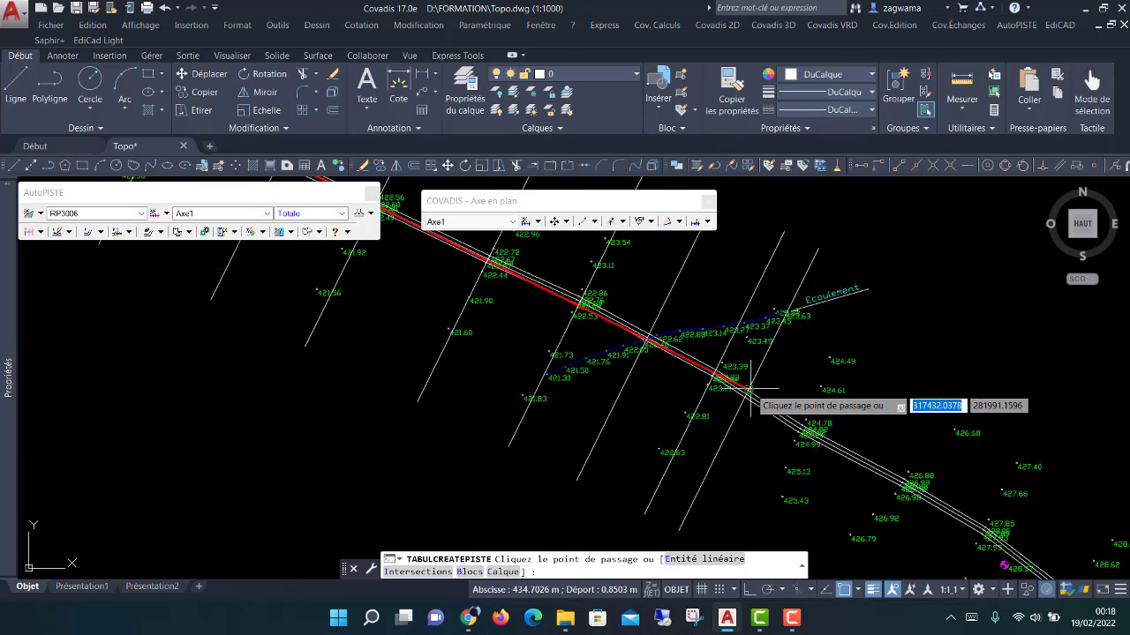
{"action": "scroll", "coordinate": [750, 380], "scroll_direction": "down", "scroll_amount": 1}
Finish picking and create the tabulations with 50 m left and right widths, then review them.
{"action": "right_click", "coordinate": [736, 328]}
{"action": "left_click", "coordinate": [773, 334]}
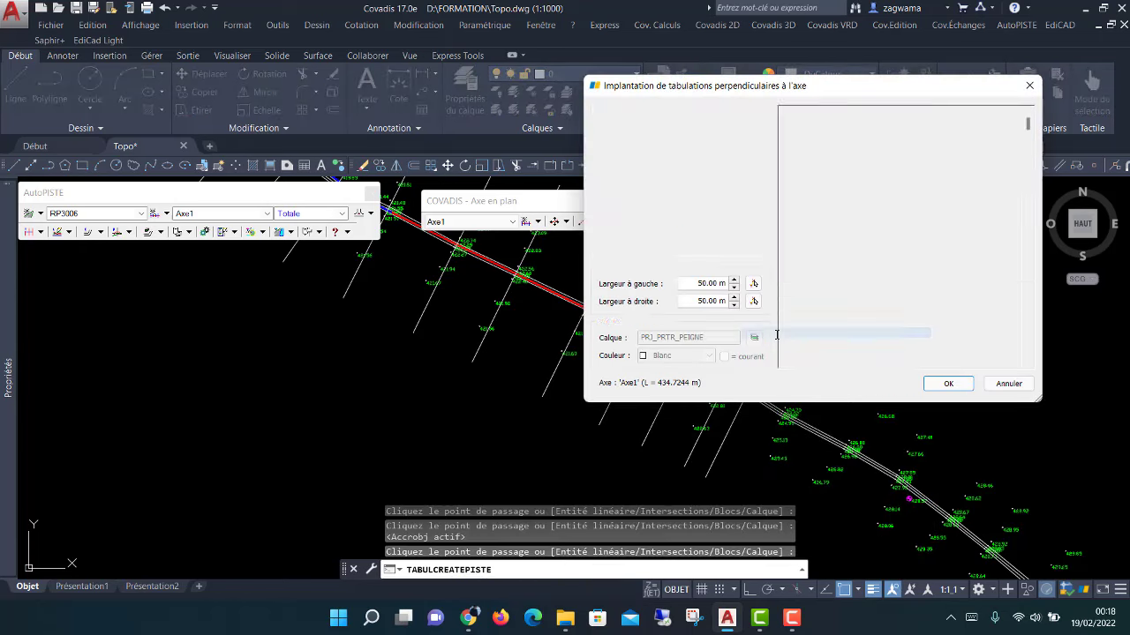
{"action": "left_click", "coordinate": [944, 383]}
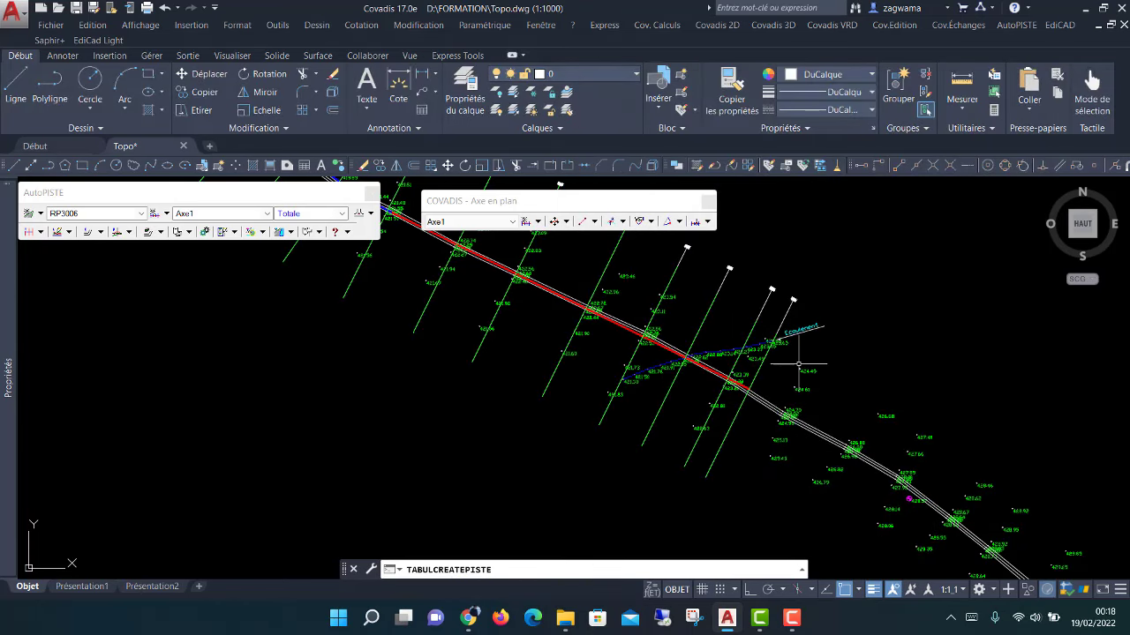
{"action": "key", "text": "Escape"}
{"action": "scroll", "coordinate": [821, 389], "scroll_direction": "up", "scroll_amount": 3}
{"action": "scroll", "coordinate": [841, 415], "scroll_direction": "up", "scroll_amount": 2}
{"action": "scroll", "coordinate": [841, 414], "scroll_direction": "down", "scroll_amount": 5}
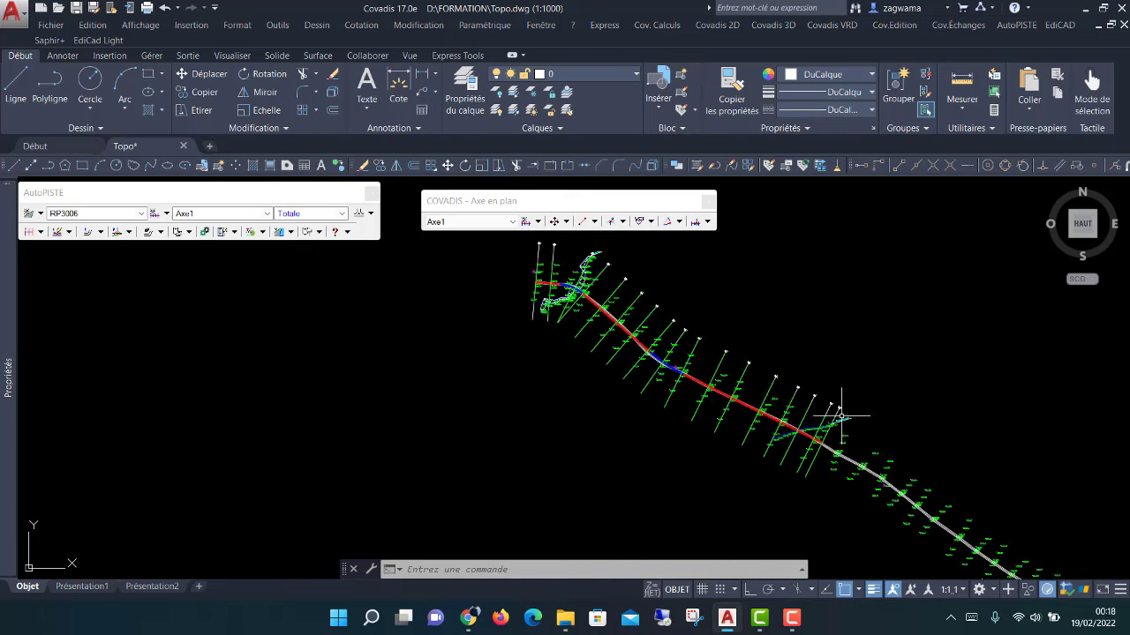
{"action": "scroll", "coordinate": [832, 404], "scroll_direction": "down", "scroll_amount": 2}
{"action": "scroll", "coordinate": [699, 322], "scroll_direction": "up", "scroll_amount": 3}
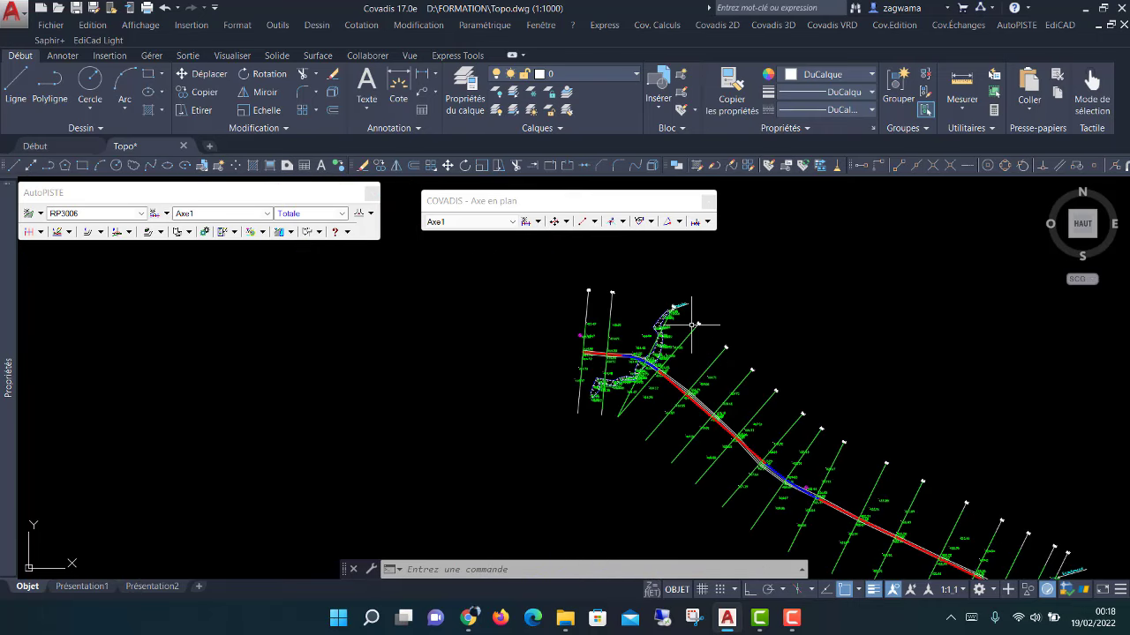
{"action": "scroll", "coordinate": [569, 307], "scroll_direction": "down", "scroll_amount": 3}
{"action": "middle_click_drag", "start_coordinate": [674, 381], "coordinate": [547, 383]}
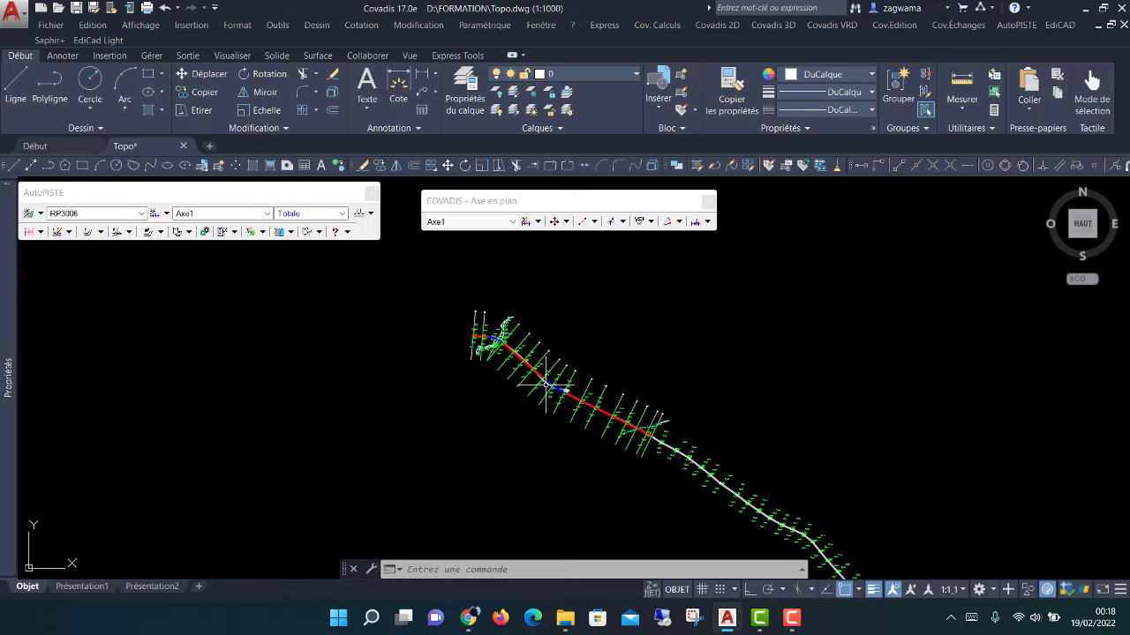
Draw Axe1's TN long profile at 1/1000 horizontal and 1/100 vertical scales beside the plan.
{"action": "left_click", "coordinate": [56, 231]}
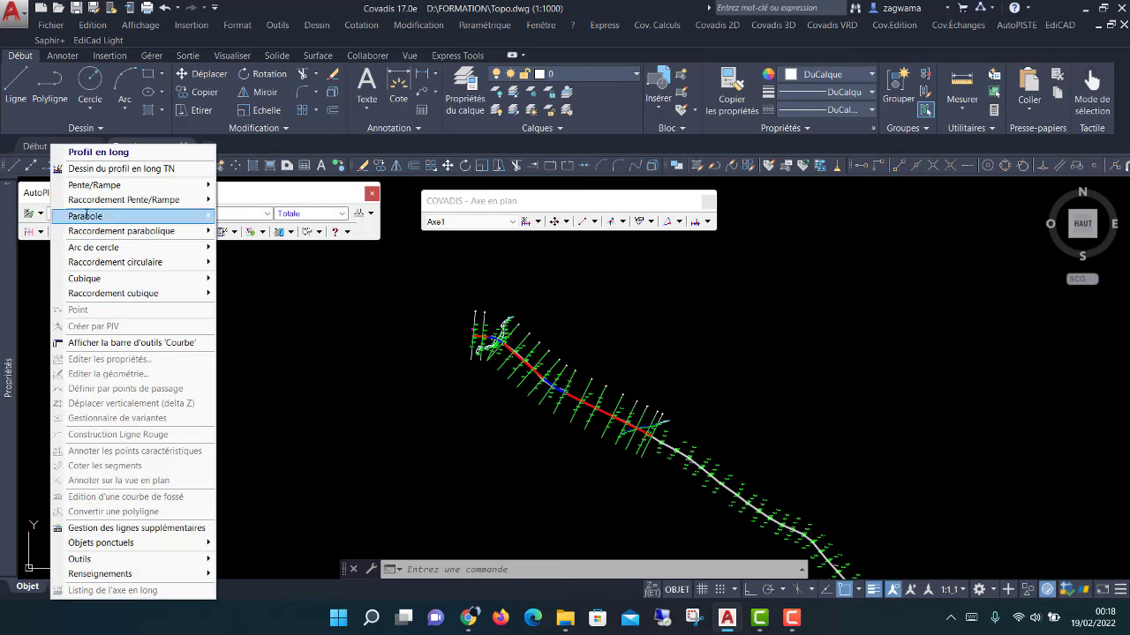
{"action": "left_click", "coordinate": [132, 169]}
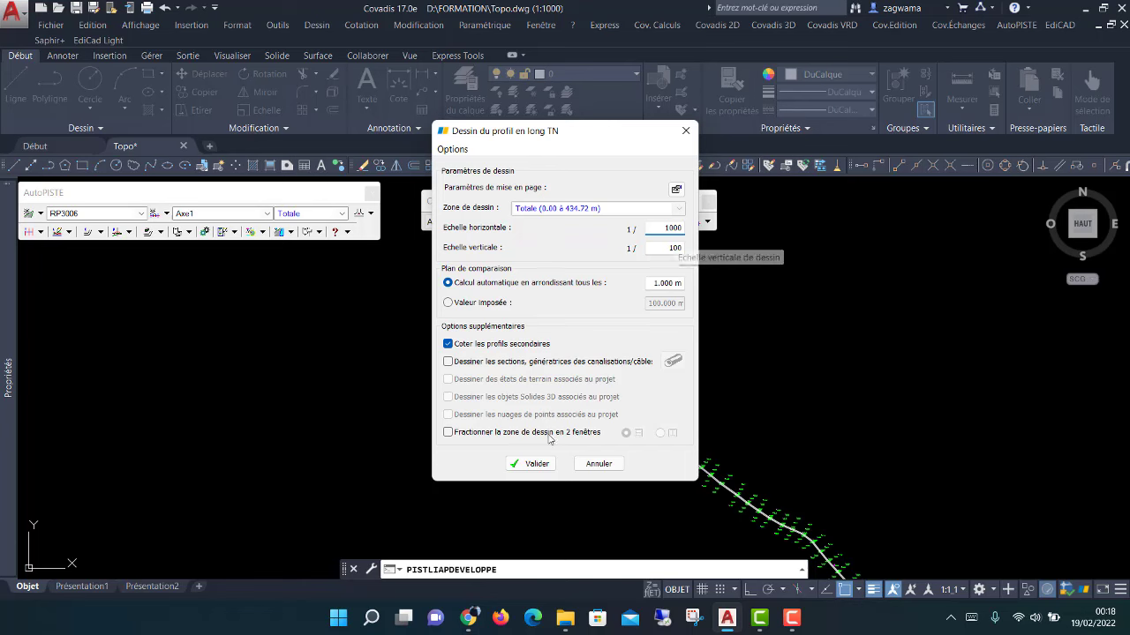
{"action": "left_click", "coordinate": [533, 465]}
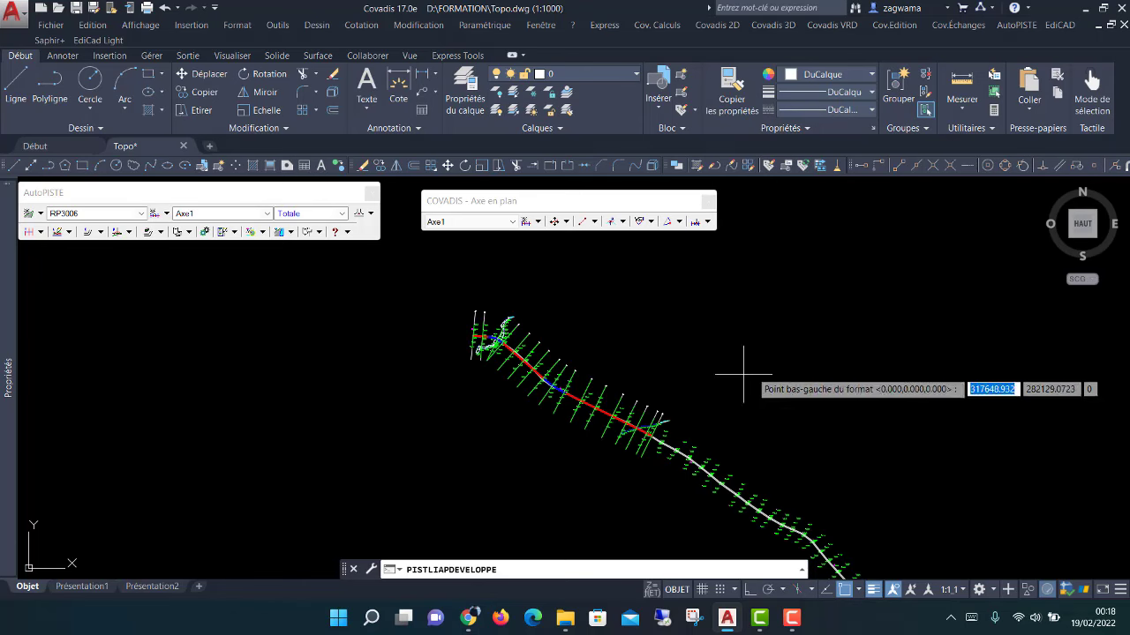
{"action": "left_click", "coordinate": [628, 318]}
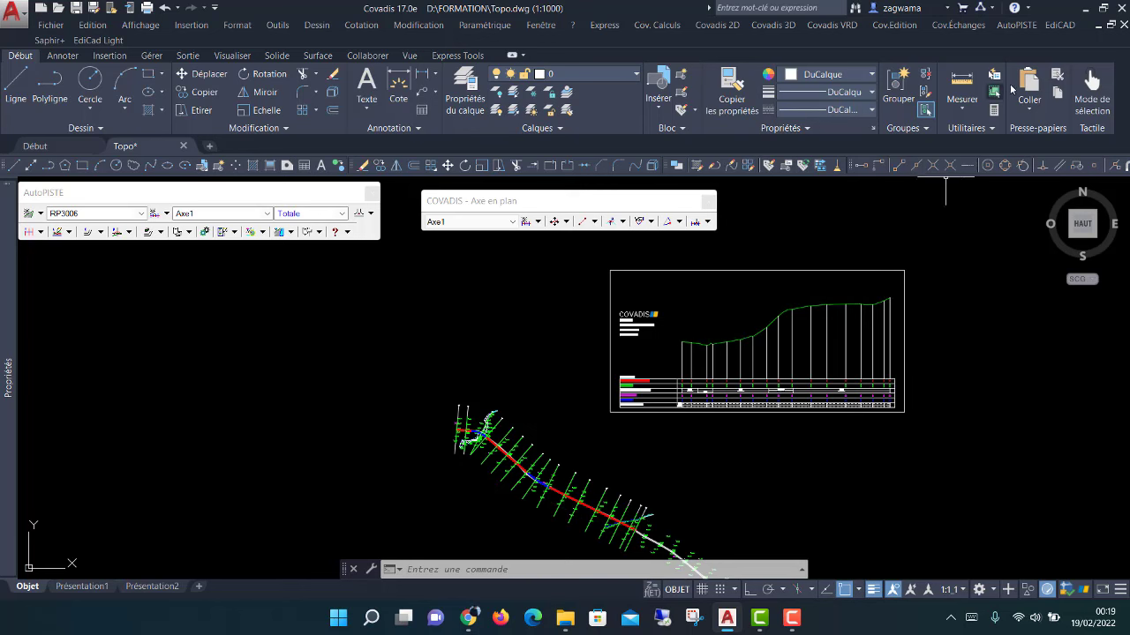
{"action": "left_click", "coordinate": [1025, 28]}
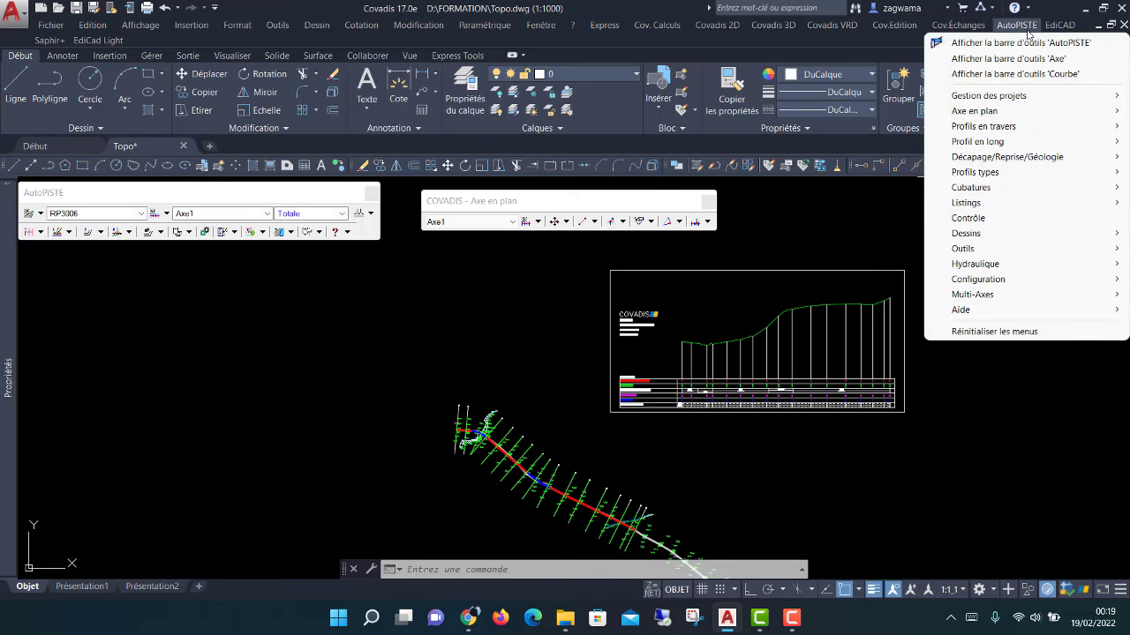
Start a Pente/Rampe project grade line from the long profile tools, accepting its settings.
{"action": "left_click", "coordinate": [1021, 78]}
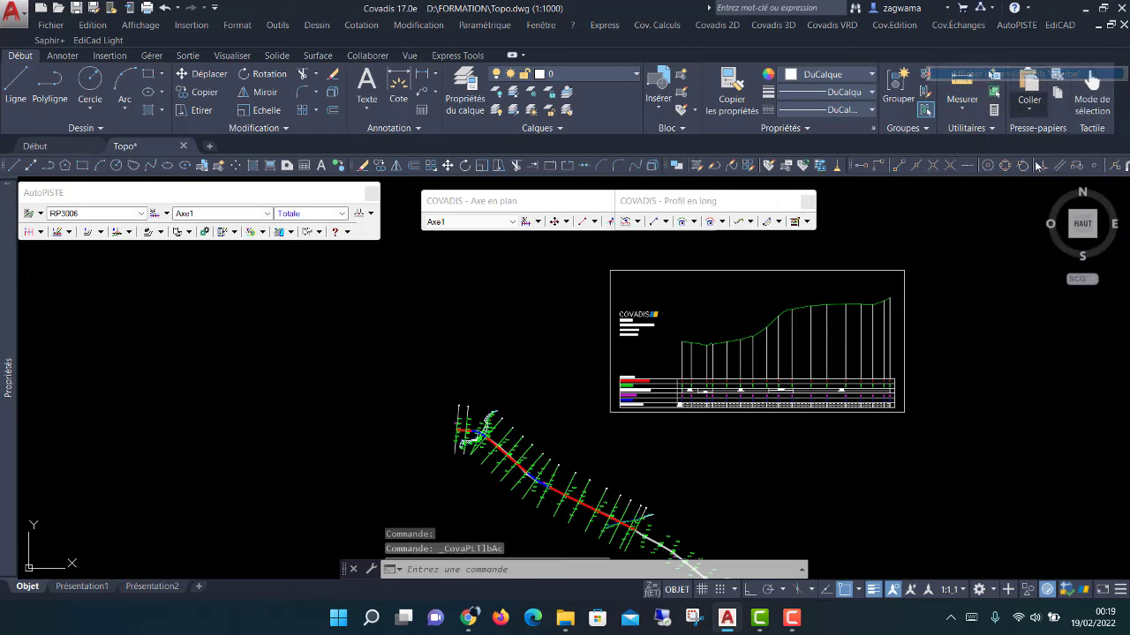
{"action": "left_click_drag", "start_coordinate": [736, 199], "coordinate": [887, 199]}
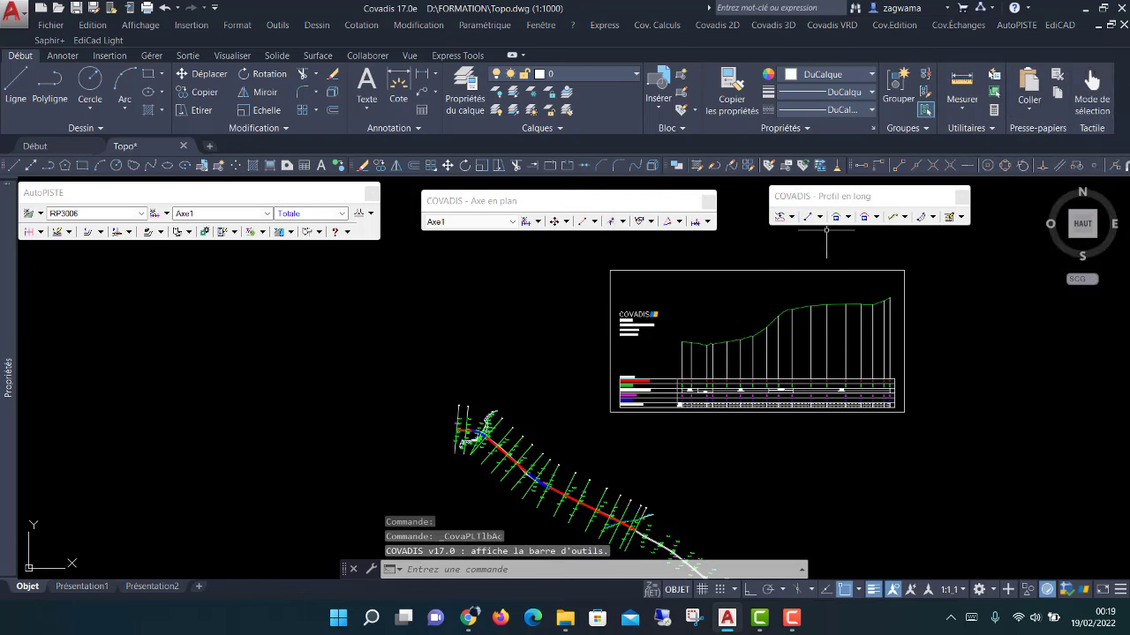
{"action": "left_click", "coordinate": [820, 217]}
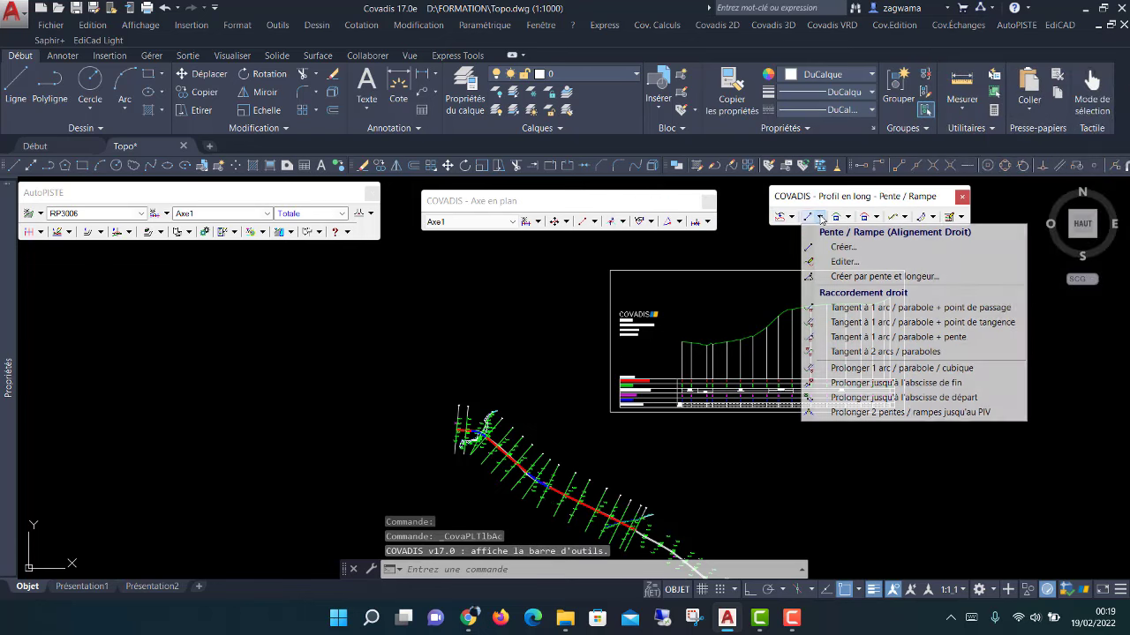
{"action": "left_click", "coordinate": [840, 247]}
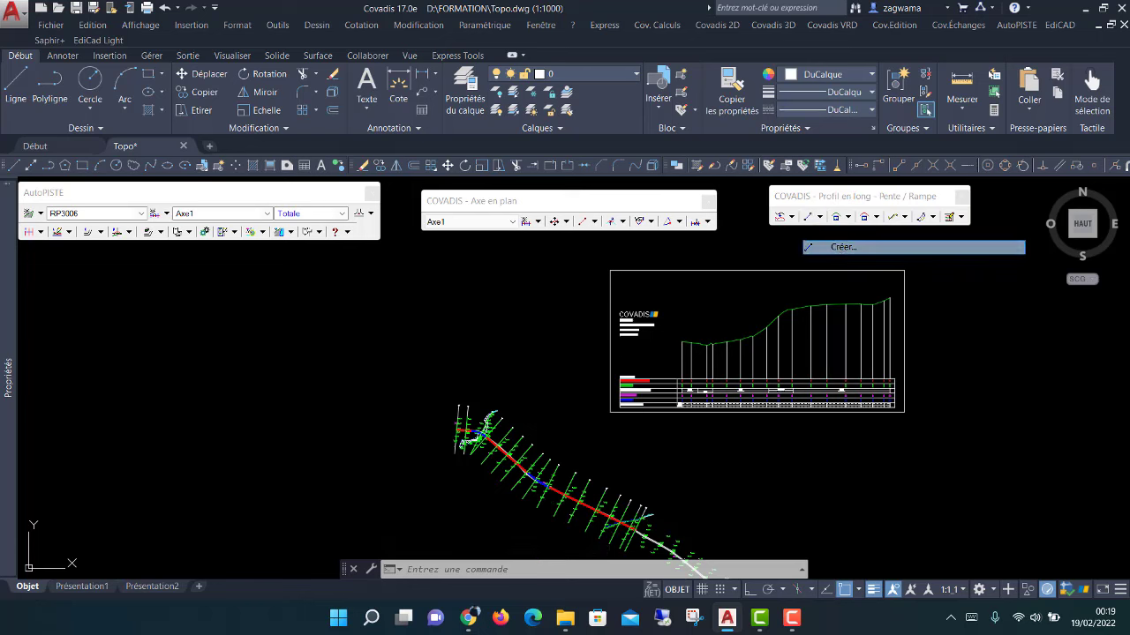
{"action": "left_click", "coordinate": [582, 448]}
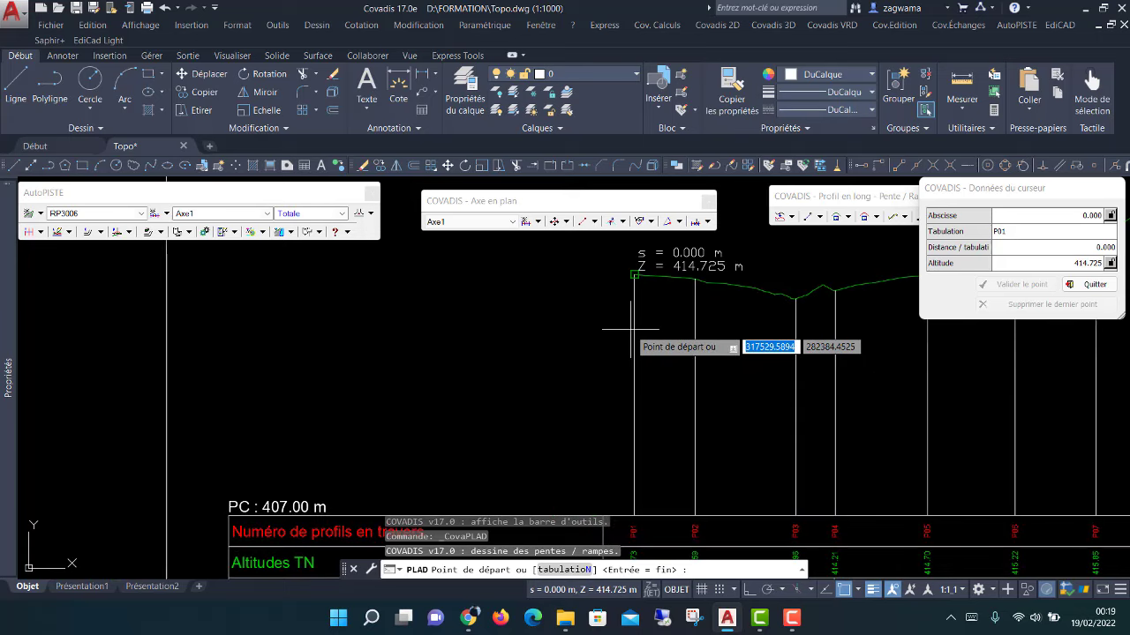
Start the grade line at abscissa 0, altitude 414.725, and place its next point.
{"action": "left_click", "coordinate": [628, 323]}
{"action": "middle_click_drag", "start_coordinate": [804, 322], "coordinate": [541, 403]}
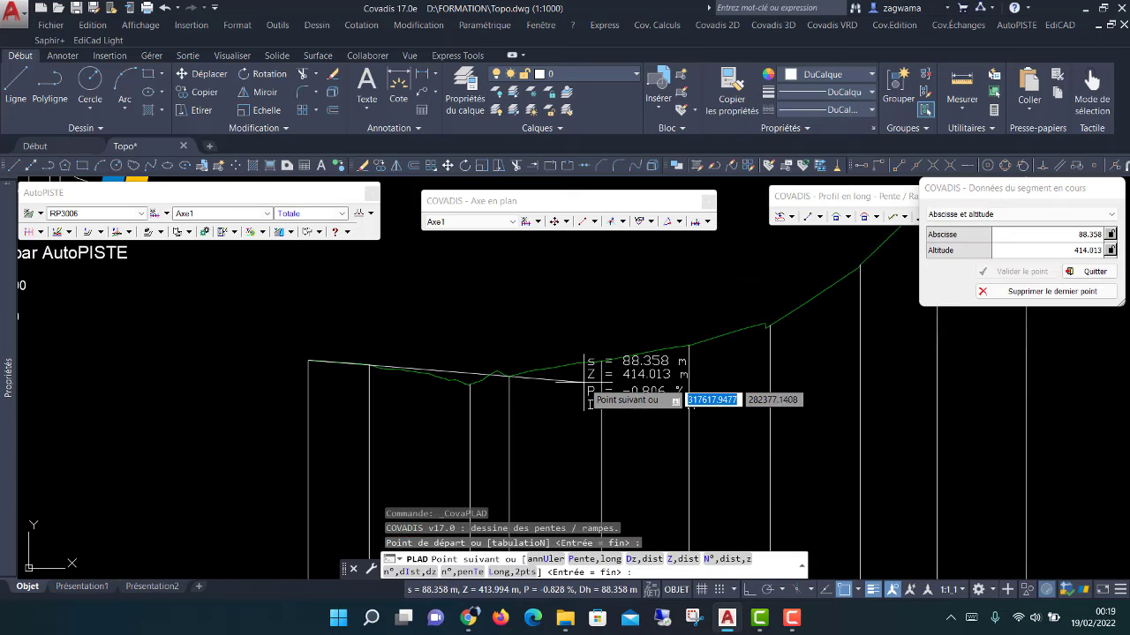
{"action": "left_click", "coordinate": [583, 407]}
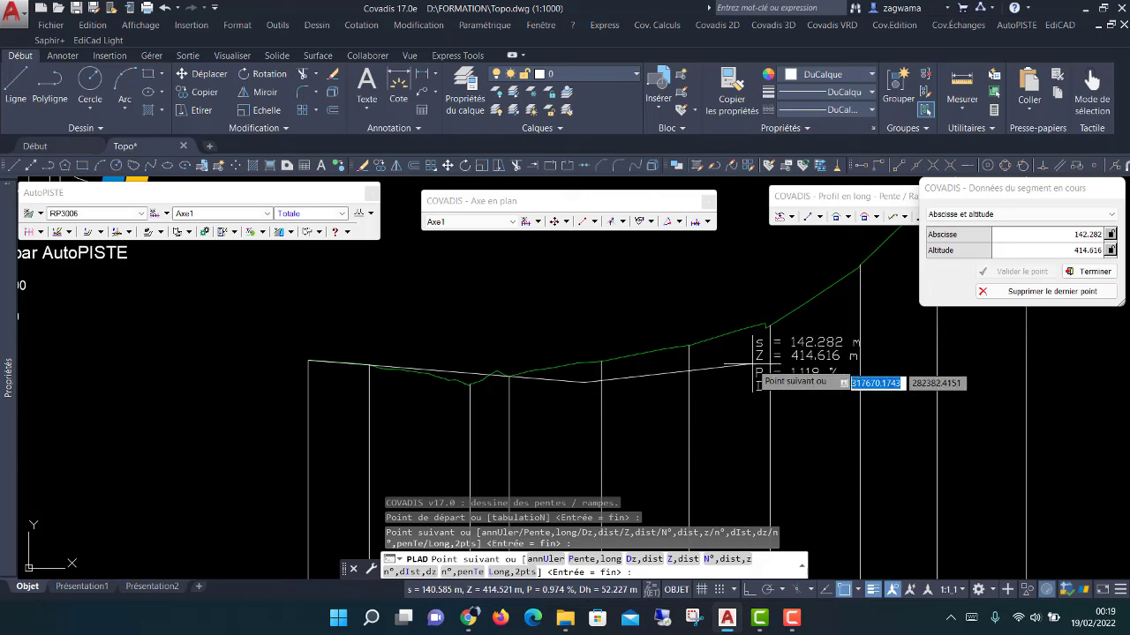
{"action": "middle_click_drag", "start_coordinate": [764, 316], "coordinate": [494, 486]}
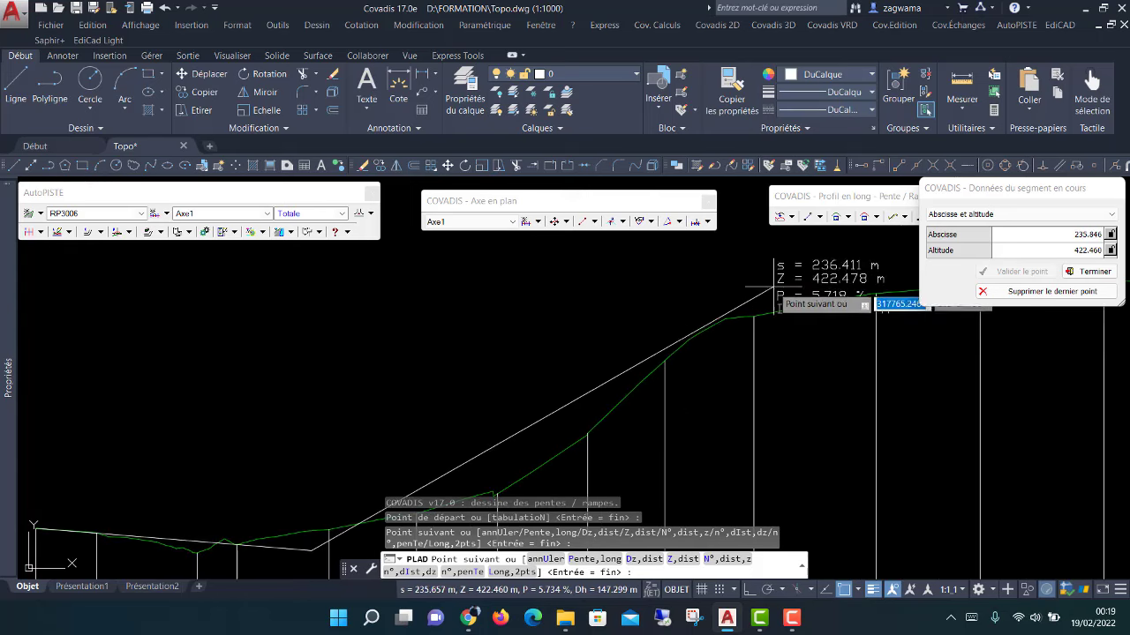
{"action": "scroll", "coordinate": [764, 317], "scroll_direction": "down", "scroll_amount": 2}
{"action": "middle_click_drag", "start_coordinate": [765, 316], "coordinate": [583, 295]}
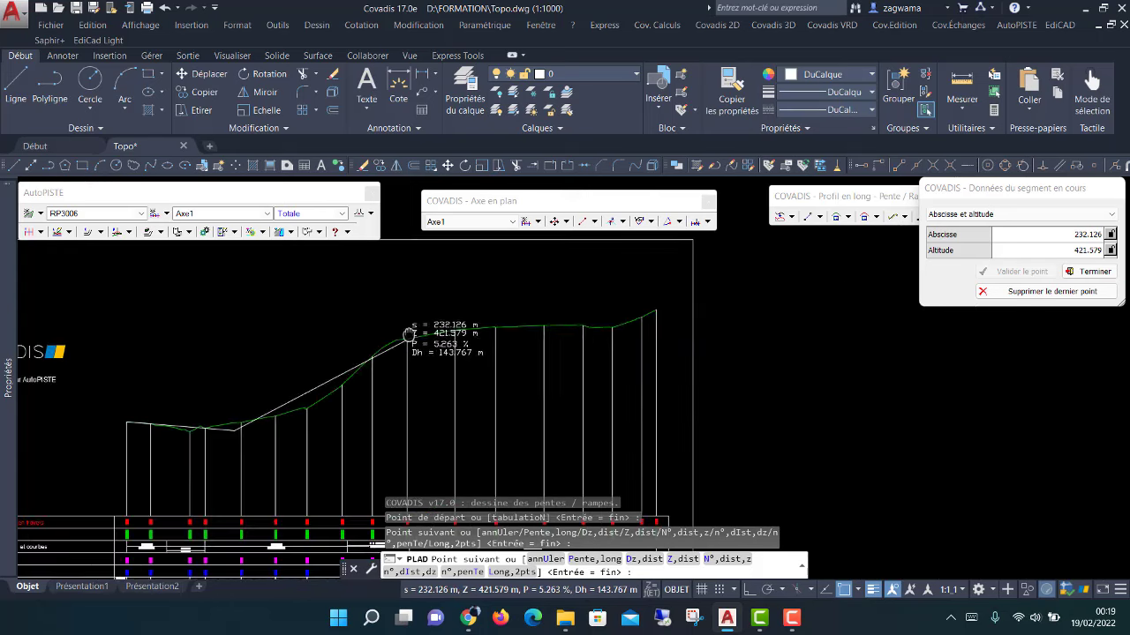
Add grade points at chainages 283.431, 392.515 and about 434.7, then finish the line.
{"action": "left_click", "coordinate": [473, 324]}
{"action": "key", "text": "F3"}
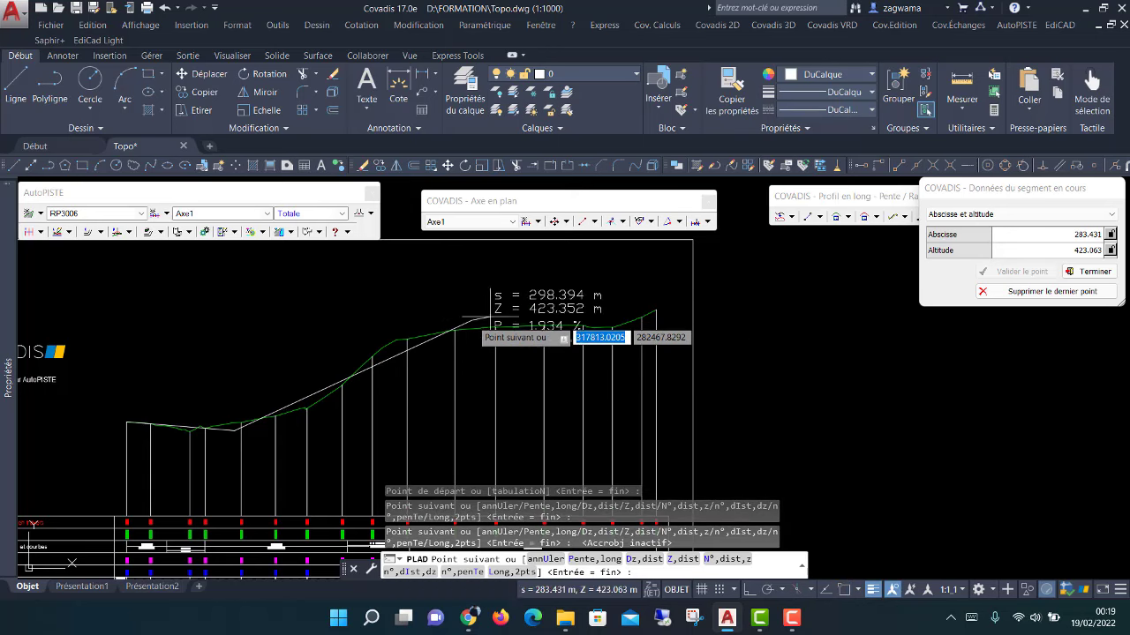
{"action": "left_click", "coordinate": [609, 328]}
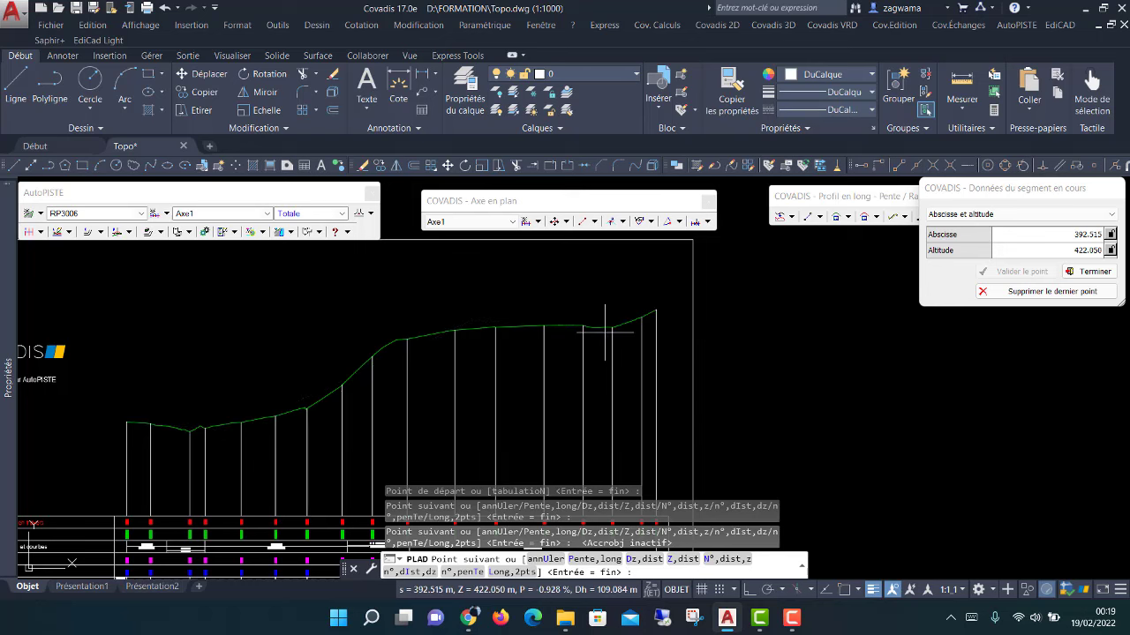
{"action": "left_click", "coordinate": [661, 329]}
{"action": "key", "text": "F3"}
{"action": "right_click", "coordinate": [698, 300]}
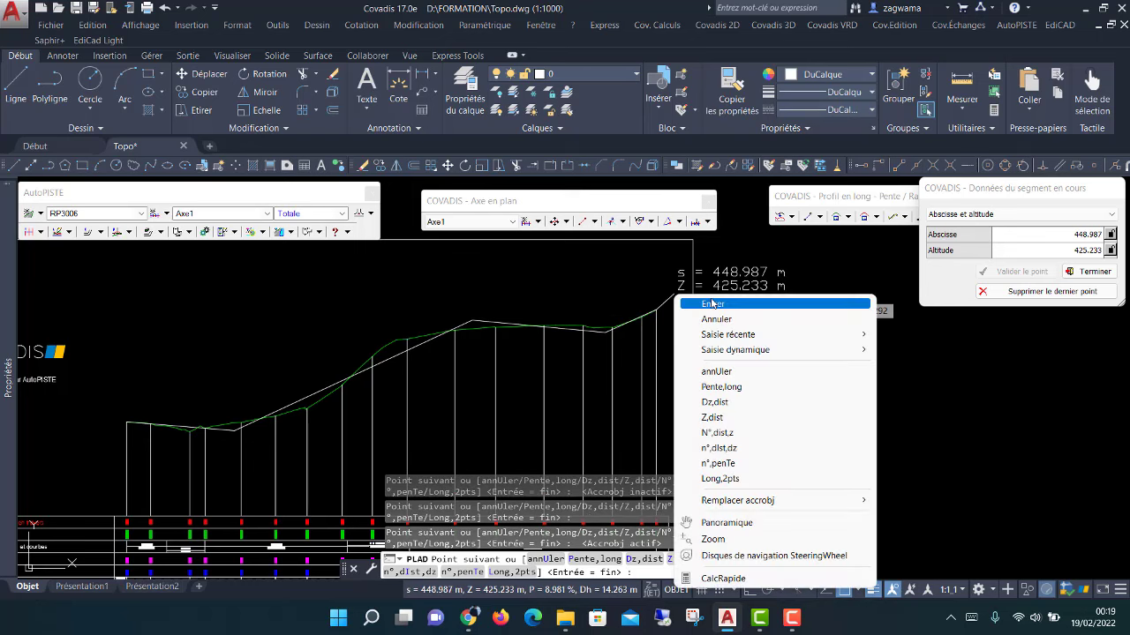
{"action": "left_click", "coordinate": [706, 304]}
{"action": "right_click", "coordinate": [829, 329]}
{"action": "left_click", "coordinate": [835, 336]}
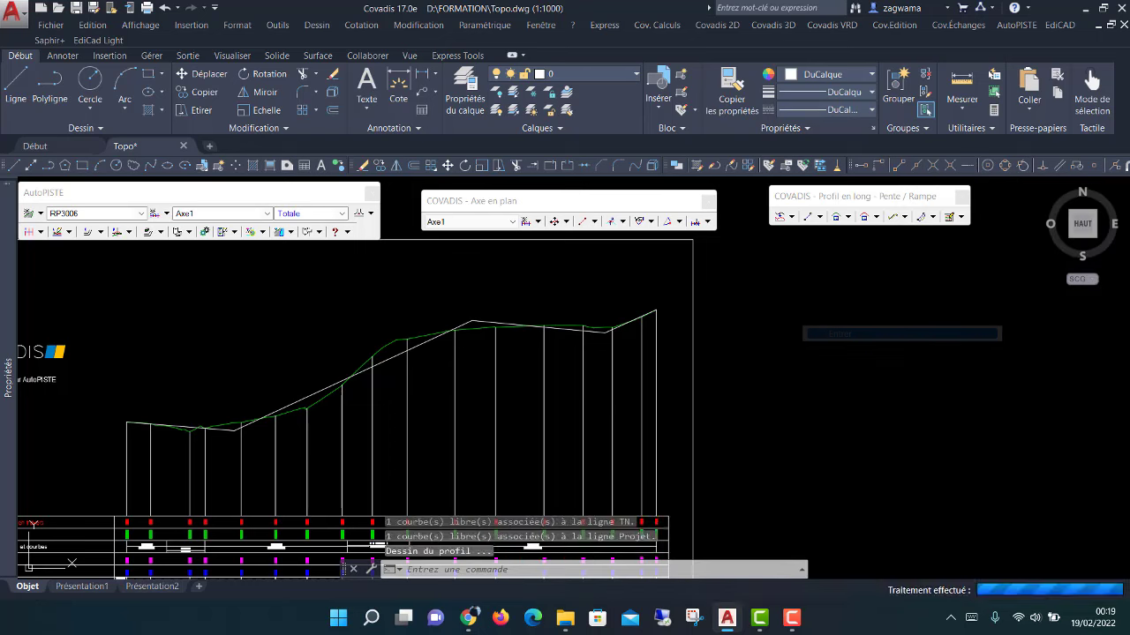
{"action": "middle_click_drag", "start_coordinate": [455, 416], "coordinate": [604, 343]}
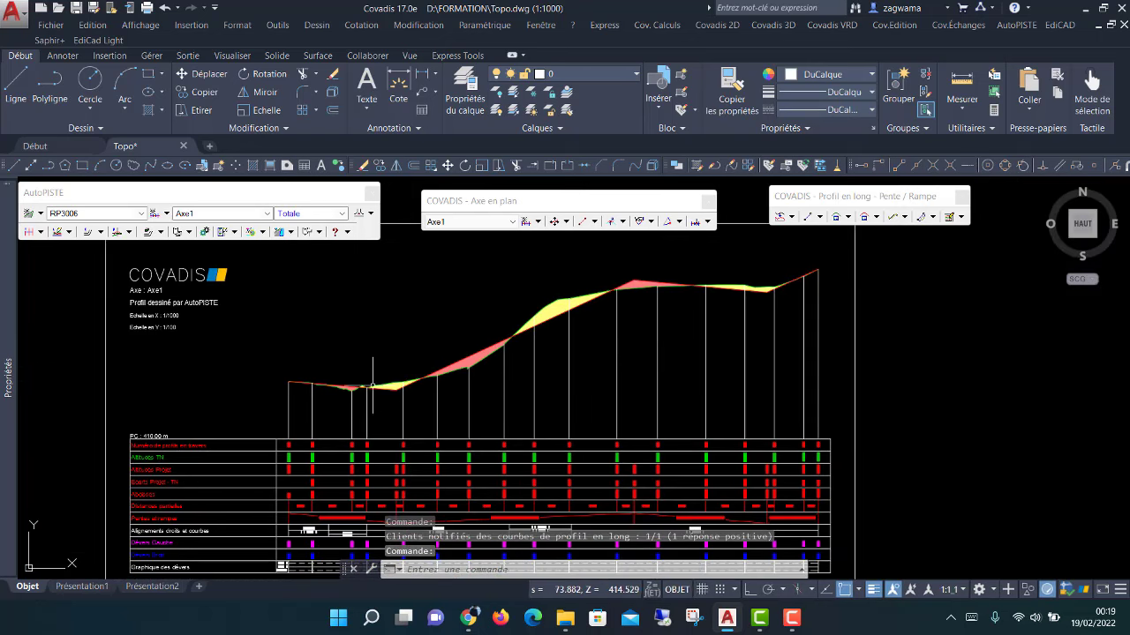
{"action": "scroll", "coordinate": [424, 403], "scroll_direction": "up", "scroll_amount": 4}
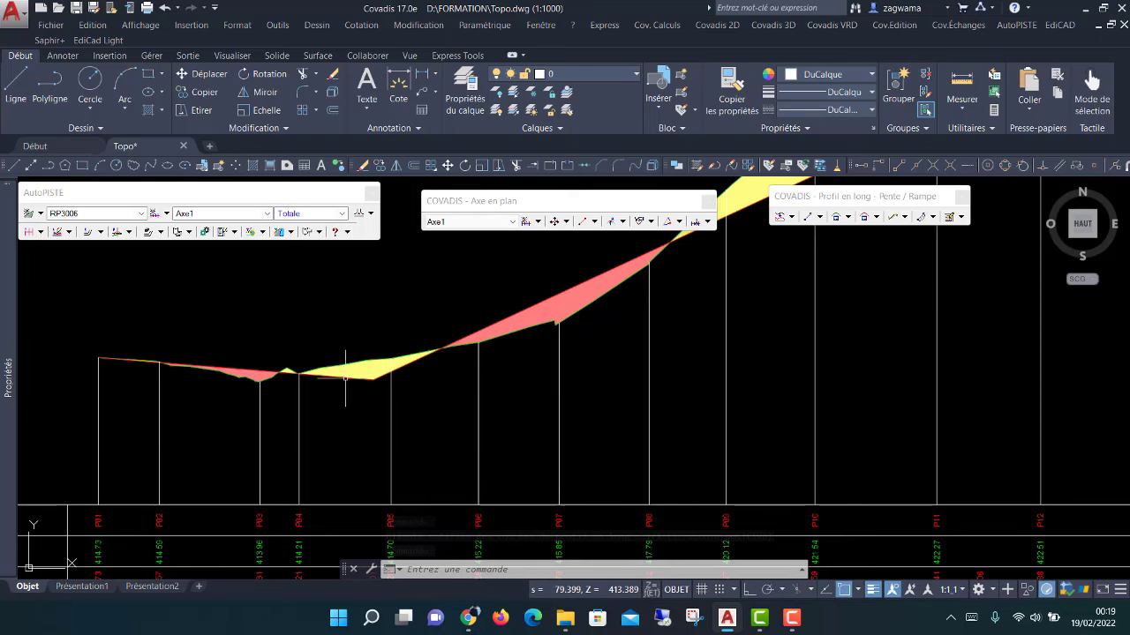
Round the first grade break with a parabola tangent to two segments, radius 1000.
{"action": "left_click", "coordinate": [877, 217]}
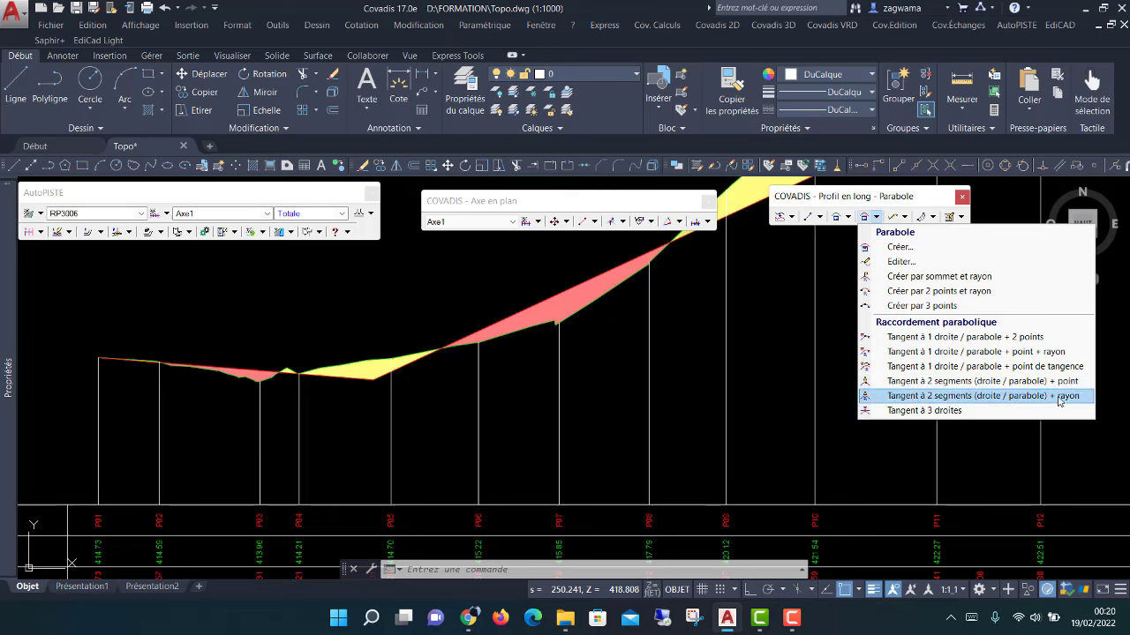
{"action": "left_click", "coordinate": [1029, 396]}
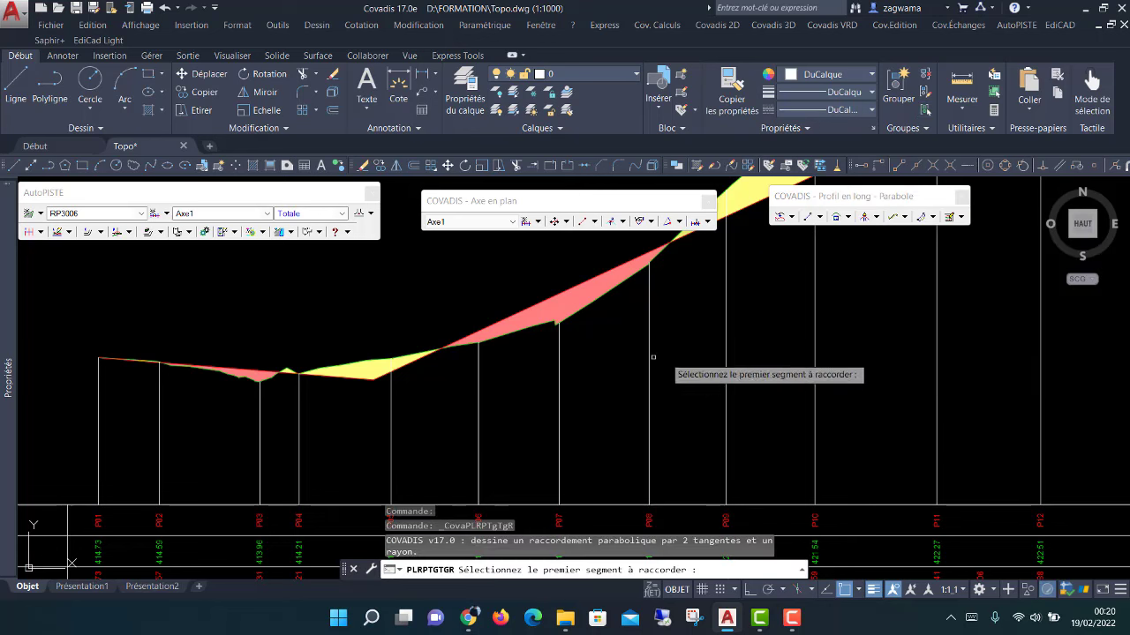
{"action": "scroll", "coordinate": [369, 381], "scroll_direction": "up", "scroll_amount": 2}
{"action": "scroll", "coordinate": [365, 380], "scroll_direction": "up", "scroll_amount": 2}
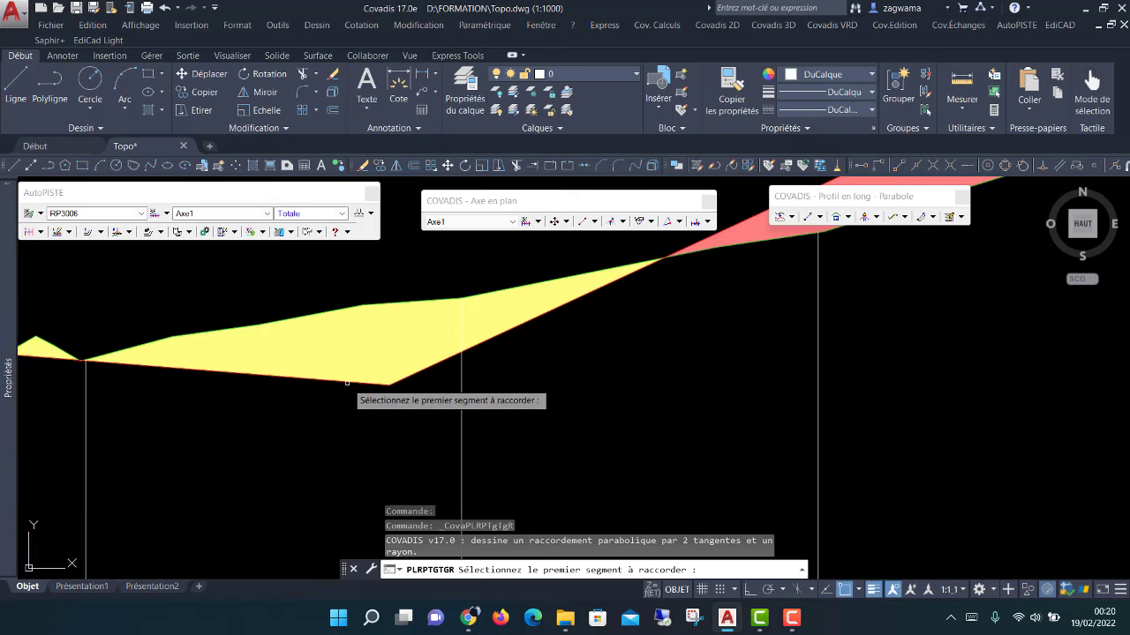
{"action": "left_click", "coordinate": [342, 380]}
{"action": "left_click", "coordinate": [412, 370]}
{"action": "type", "text": "1000"}
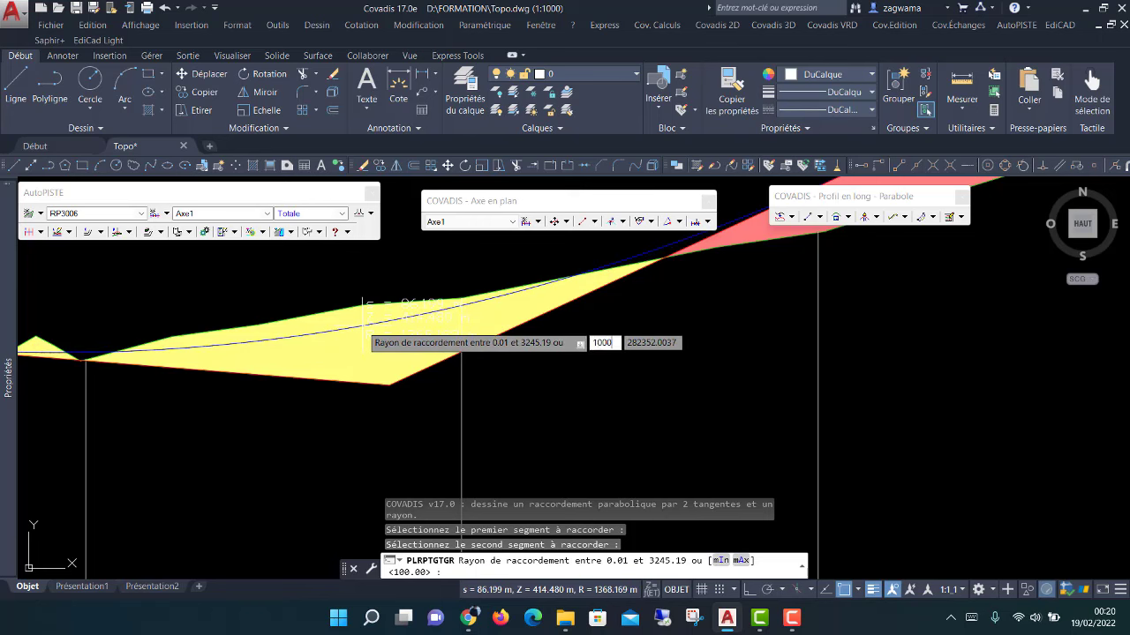
{"action": "key", "text": "Return"}
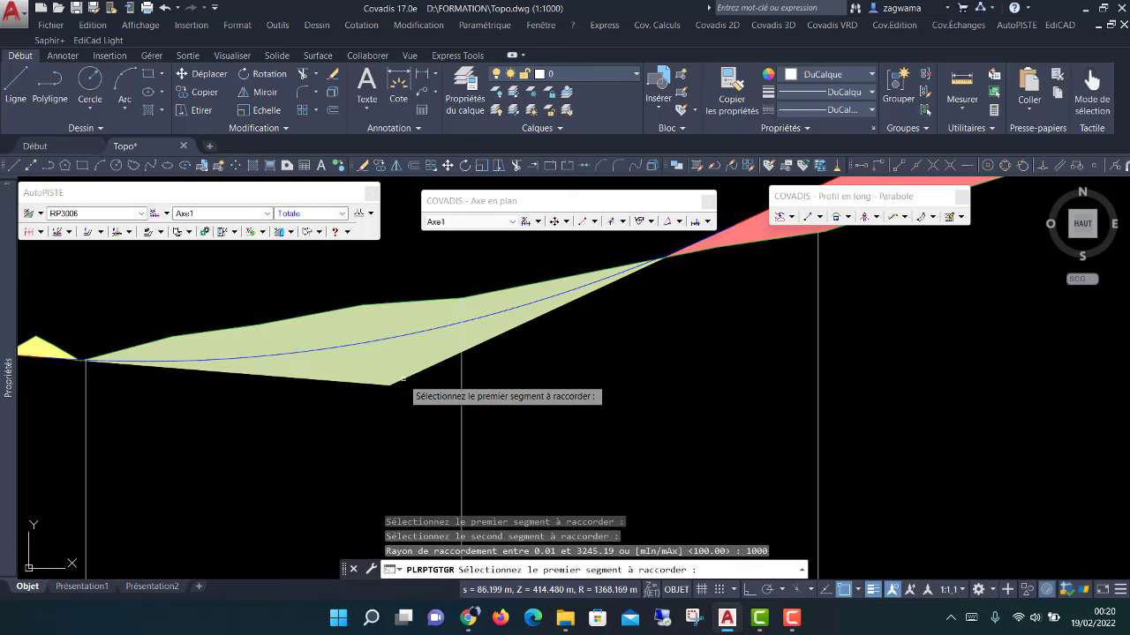
Round the next grade break with a parabolic curve of radius 2000.
{"action": "scroll", "coordinate": [403, 377], "scroll_direction": "down", "scroll_amount": 3}
{"action": "mouse_move", "coordinate": [407, 378]}
{"action": "middle_mouse_down"}
{"action": "mouse_move", "coordinate": [618, 365]}
{"action": "mouse_move", "coordinate": [391, 368]}
{"action": "mouse_move", "coordinate": [432, 256]}
{"action": "middle_mouse_up"}
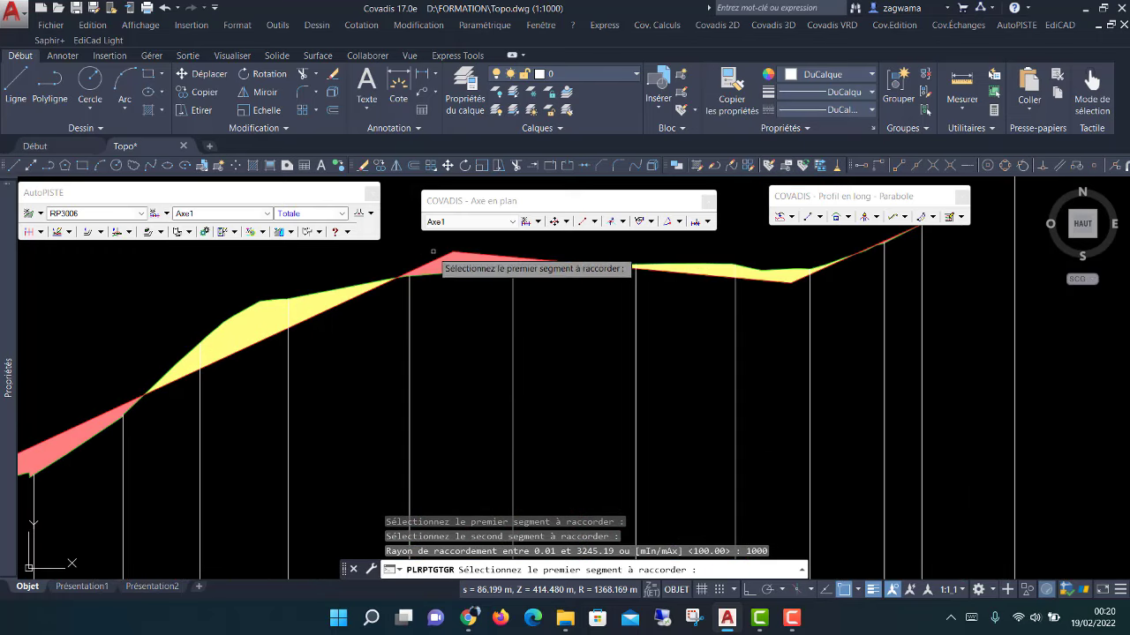
{"action": "left_click", "coordinate": [432, 257]}
{"action": "left_click", "coordinate": [460, 256]}
{"action": "type", "text": "2000"}
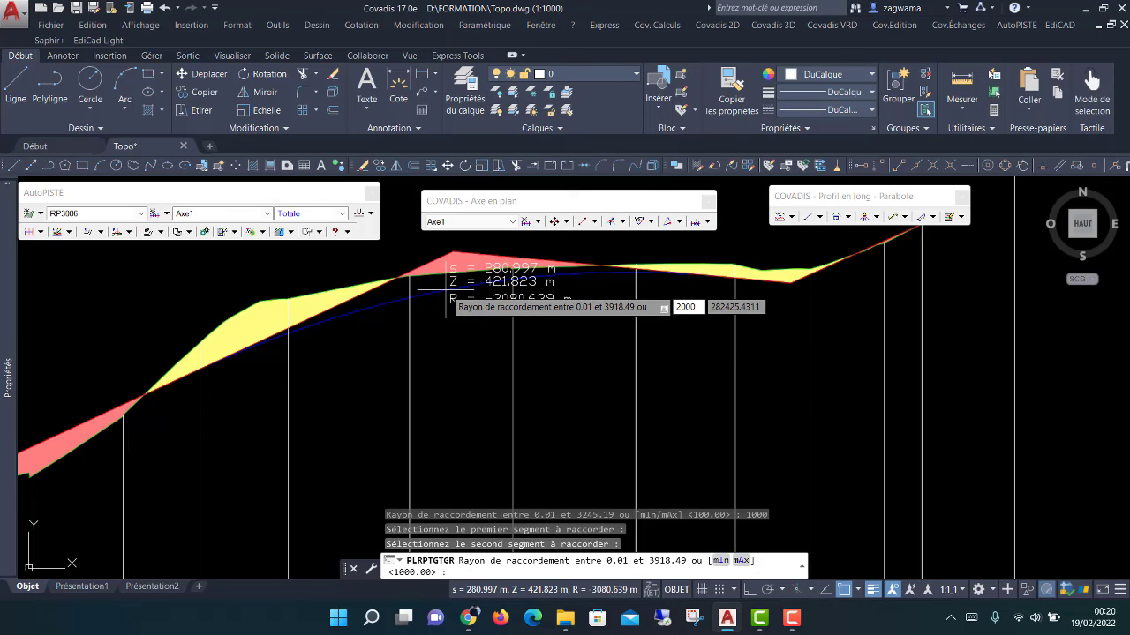
{"action": "key", "text": "Return"}
Round the last grade break with a radius 500 parabola and end the command.
{"action": "scroll", "coordinate": [810, 277], "scroll_direction": "up", "scroll_amount": 2}
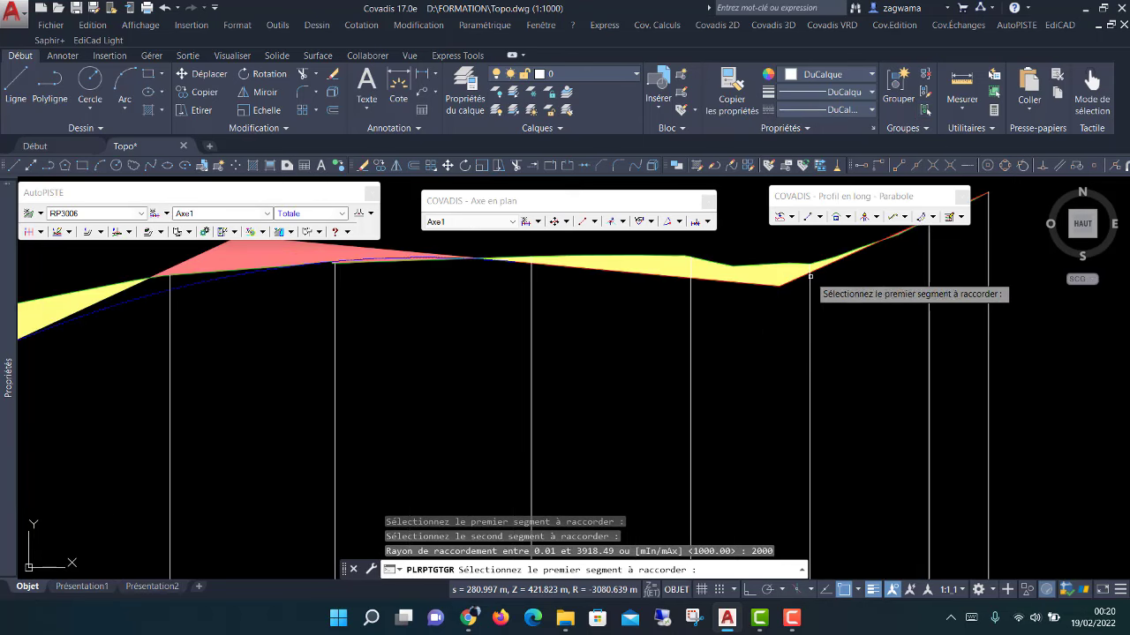
{"action": "scroll", "coordinate": [810, 276], "scroll_direction": "up", "scroll_amount": 2}
{"action": "left_click", "coordinate": [781, 284]}
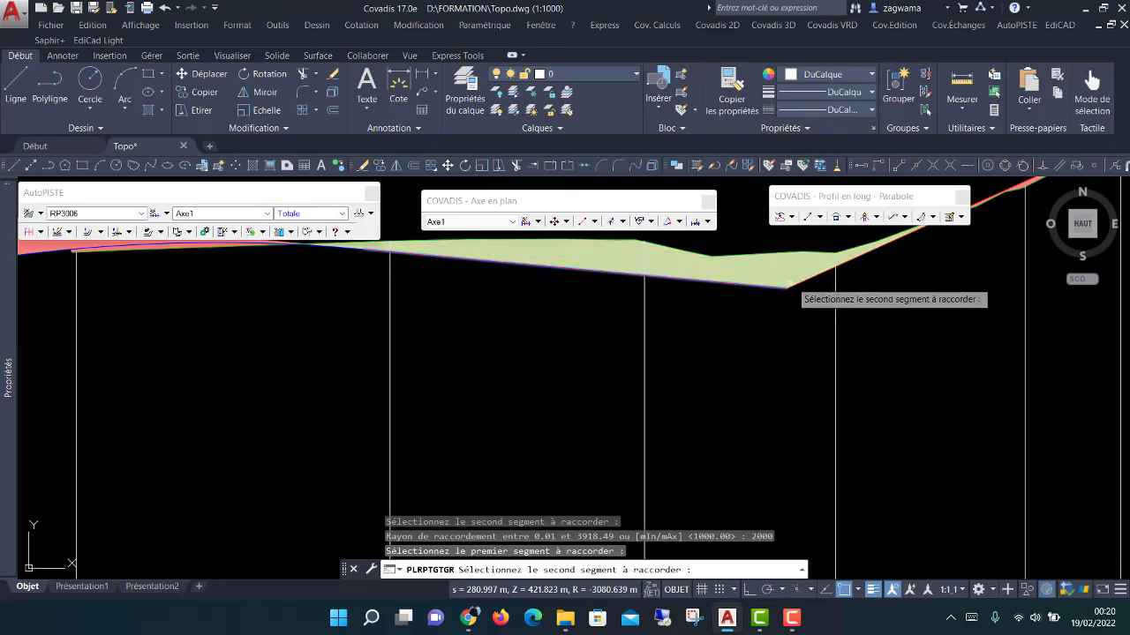
{"action": "left_click", "coordinate": [803, 281]}
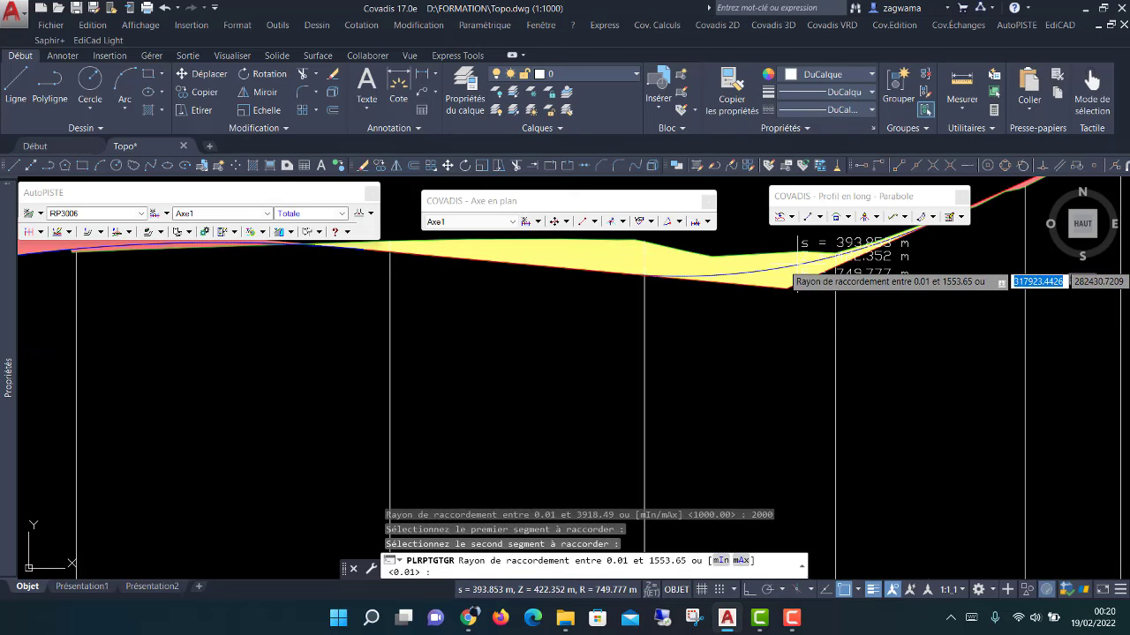
{"action": "key", "text": "Return"}
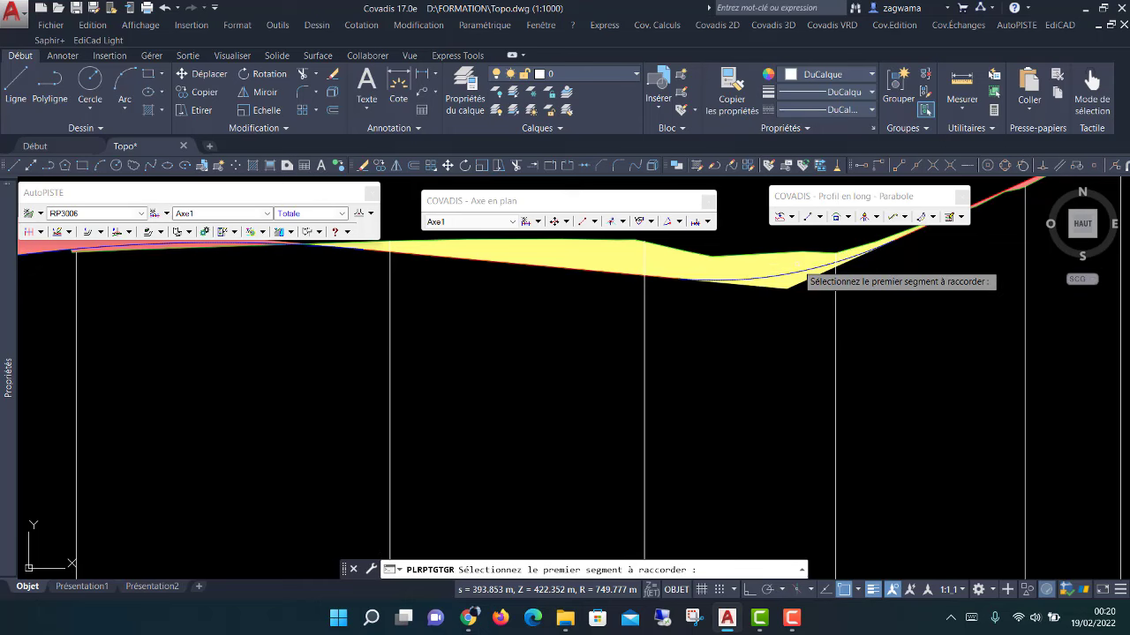
{"action": "key", "text": "Return"}
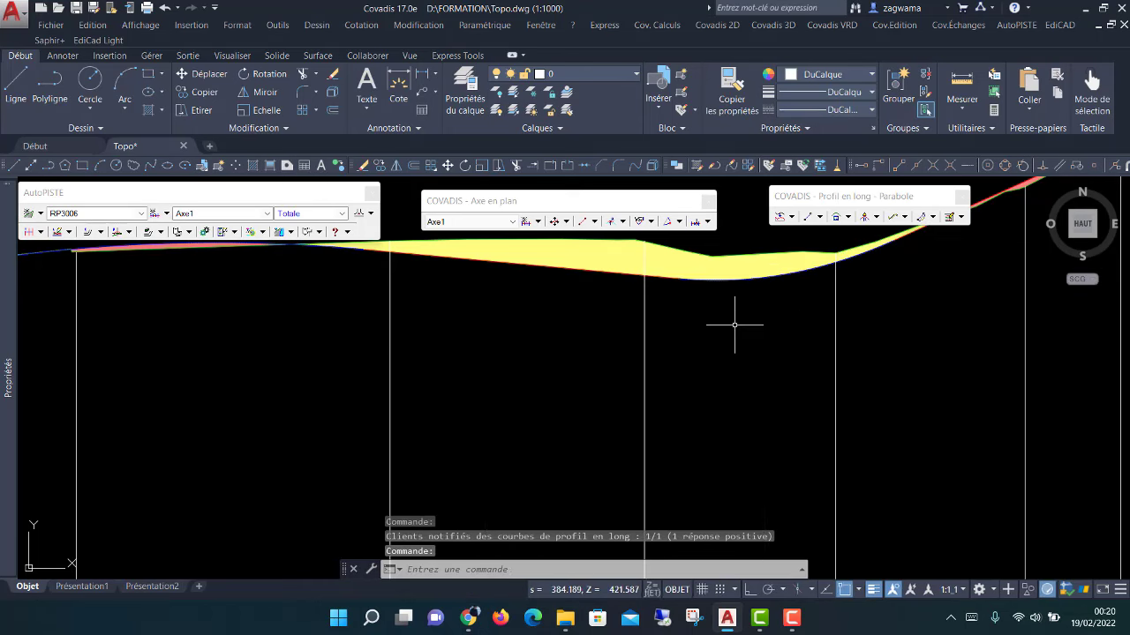
{"action": "scroll", "coordinate": [587, 362], "scroll_direction": "down", "scroll_amount": 2}
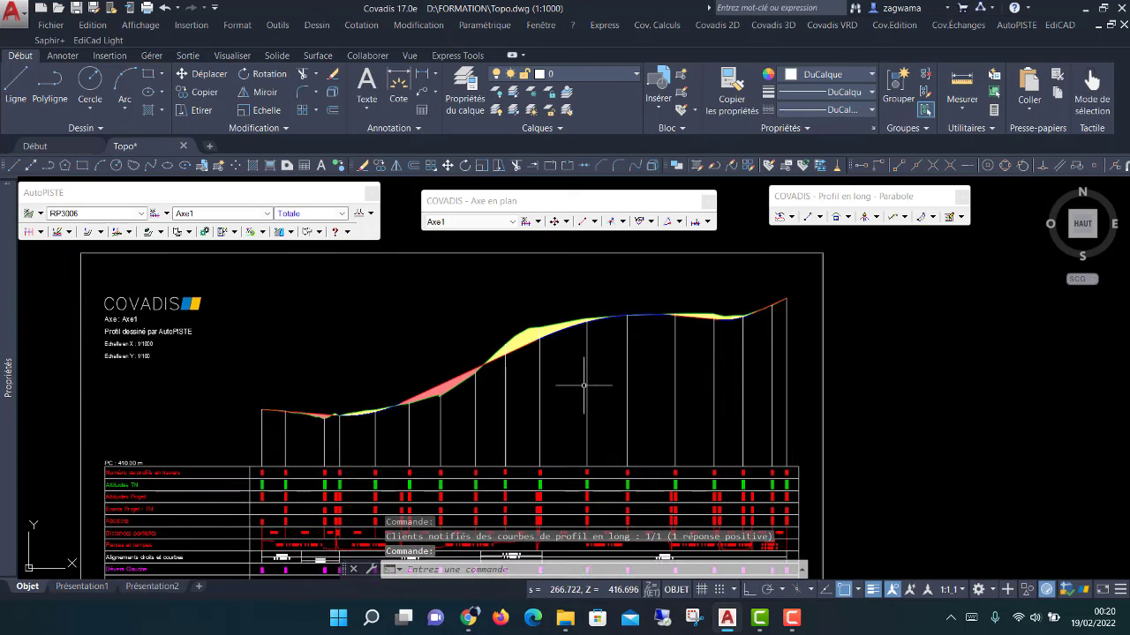
Zoom out and pan to frame the Axe1 plan together with its long profile.
{"action": "scroll", "coordinate": [585, 378], "scroll_direction": "up", "scroll_amount": 2}
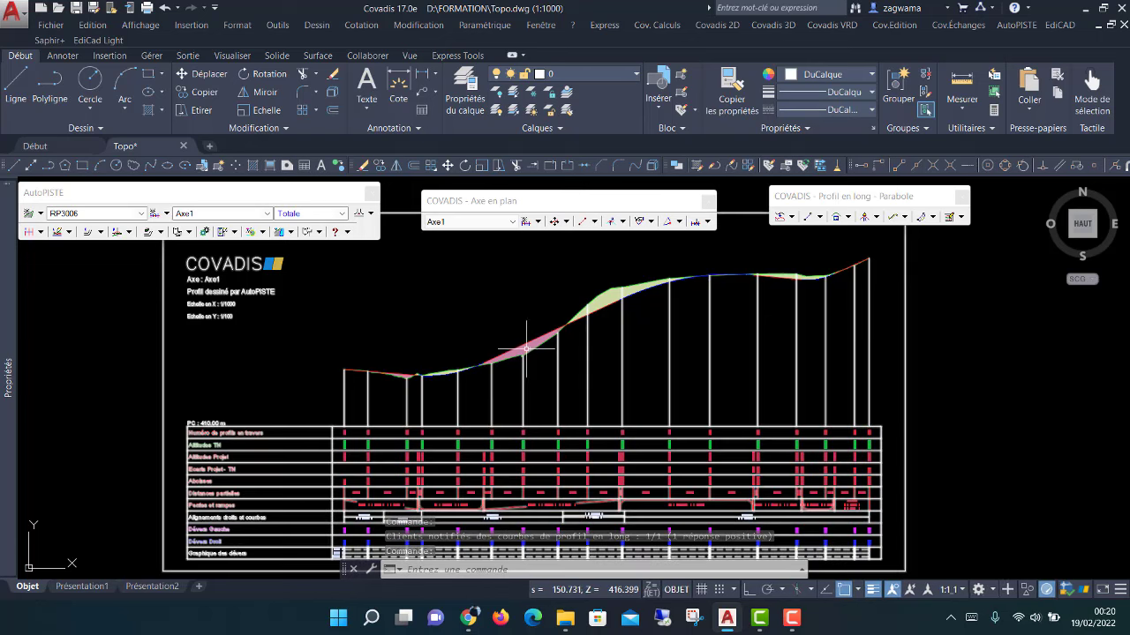
{"action": "scroll", "coordinate": [776, 326], "scroll_direction": "down", "scroll_amount": 7}
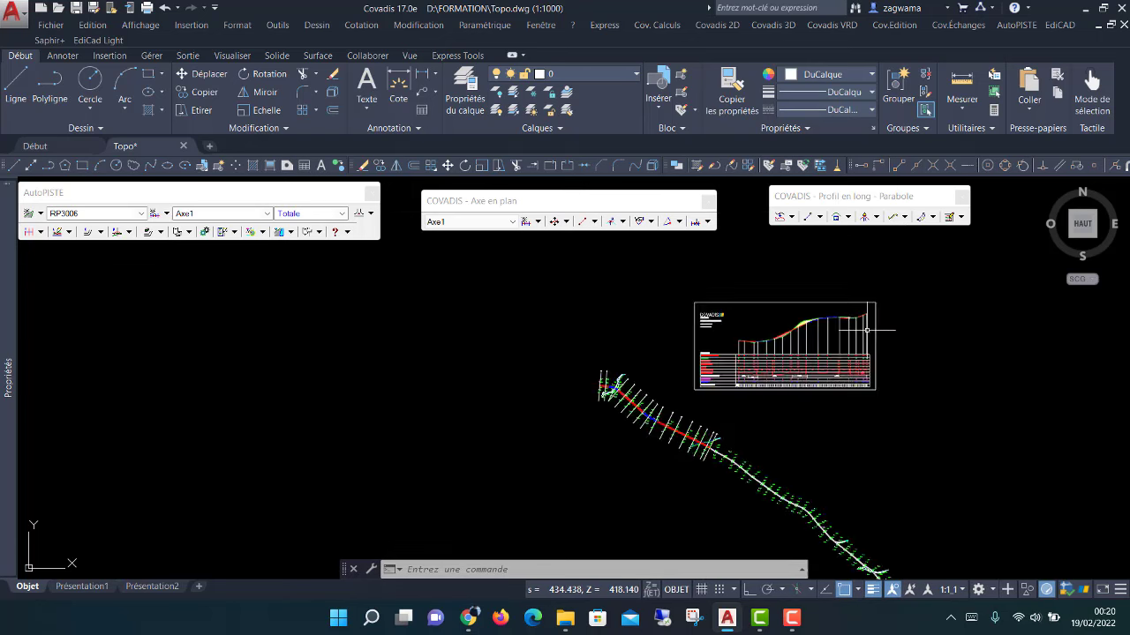
{"action": "scroll", "coordinate": [799, 400], "scroll_direction": "down", "scroll_amount": 1}
{"action": "middle_click_drag", "start_coordinate": [796, 401], "coordinate": [582, 412]}
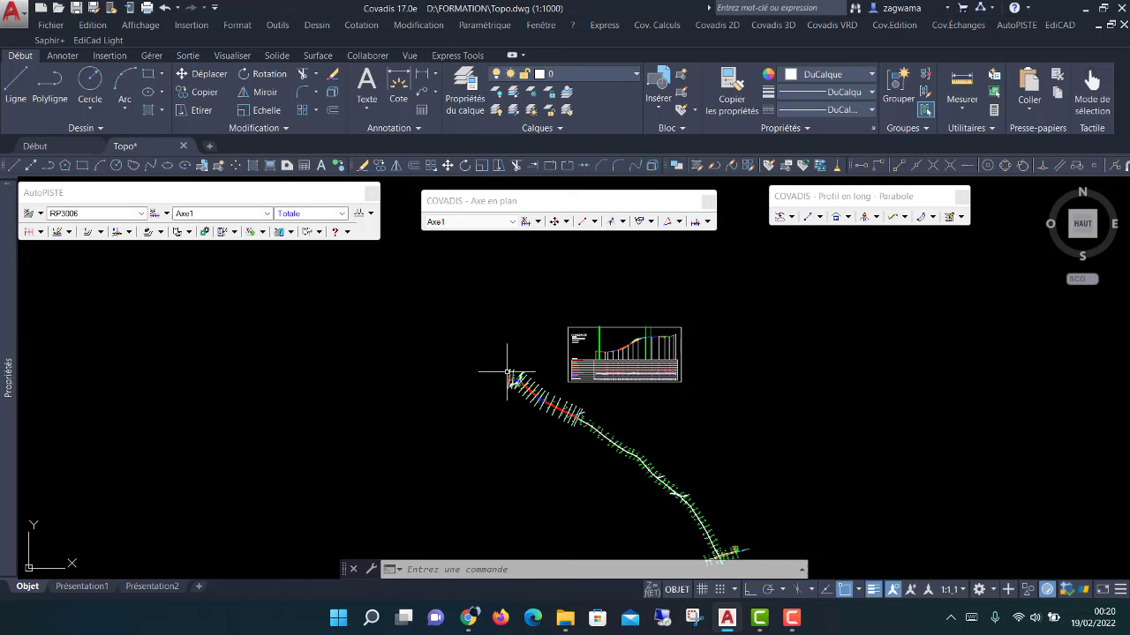